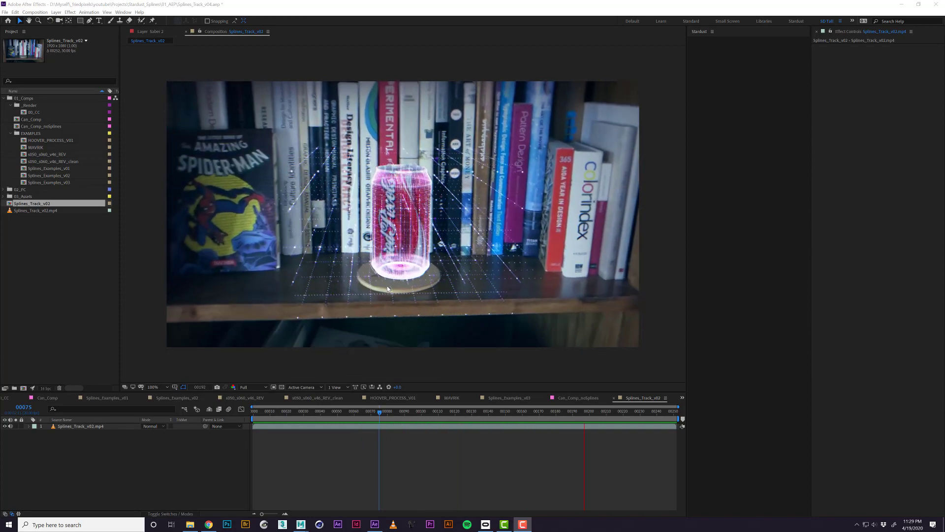
- Scrub through Splines_Track_v02 and the Can_Comp inside 00_CC to review the particle can effect
drag(384, 413, 443, 419)
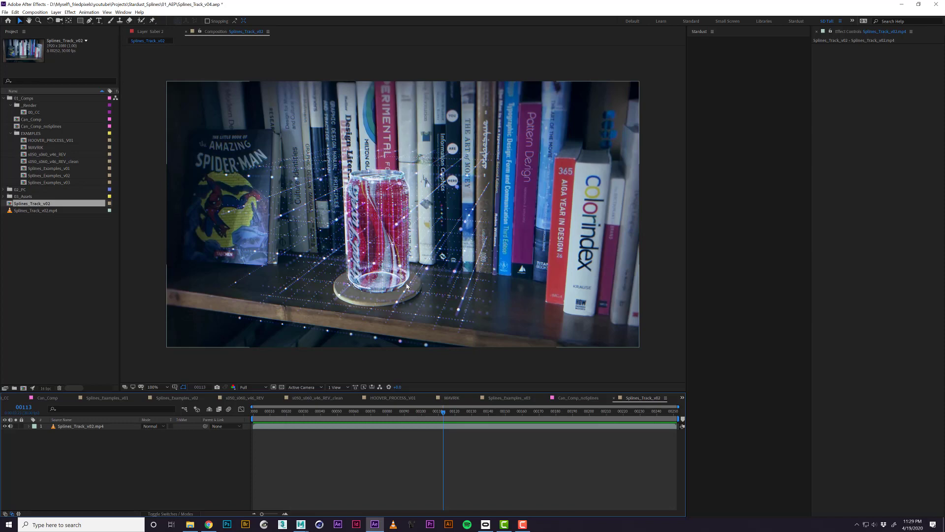
drag(446, 415, 418, 426)
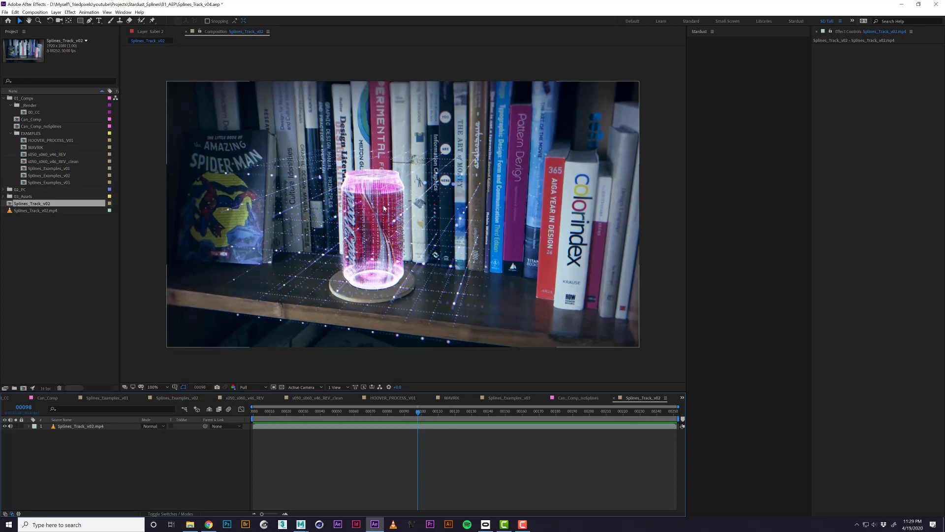
drag(423, 416, 495, 413)
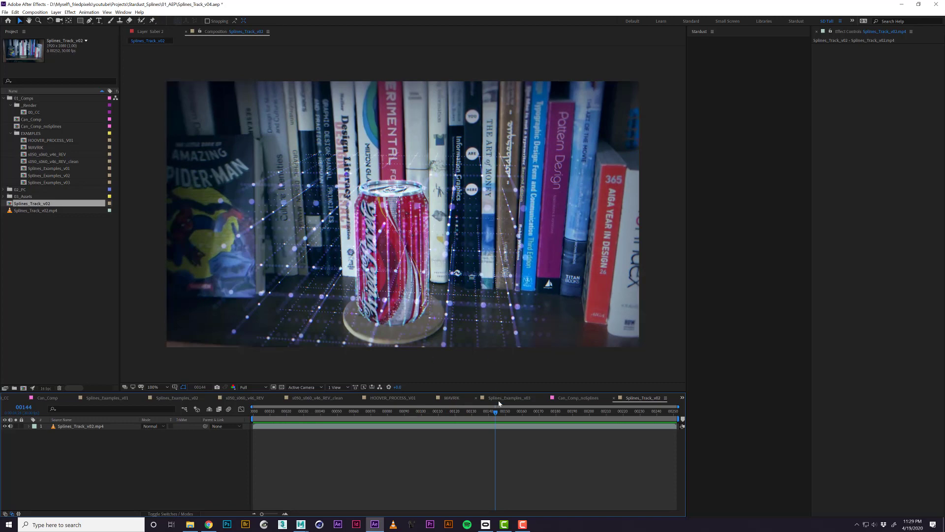
drag(491, 417, 305, 404)
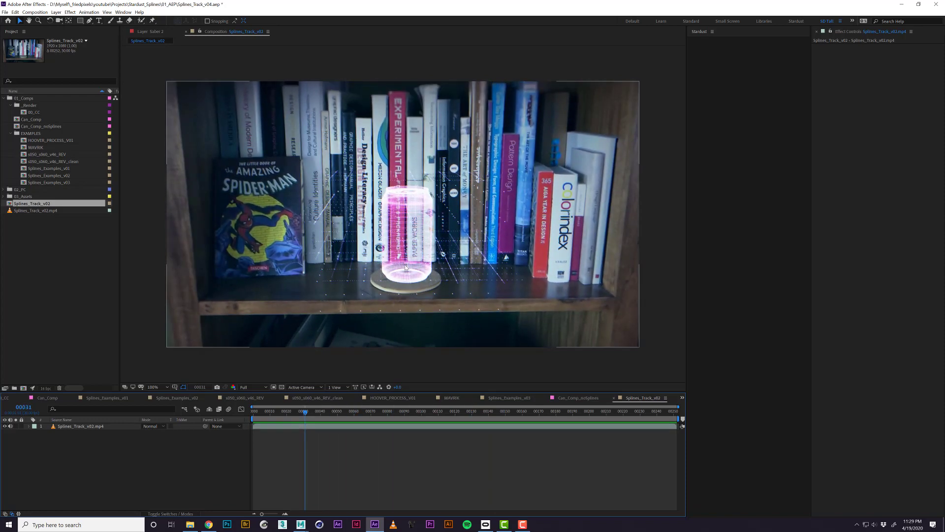
double_click(40, 113)
drag(345, 414, 362, 426)
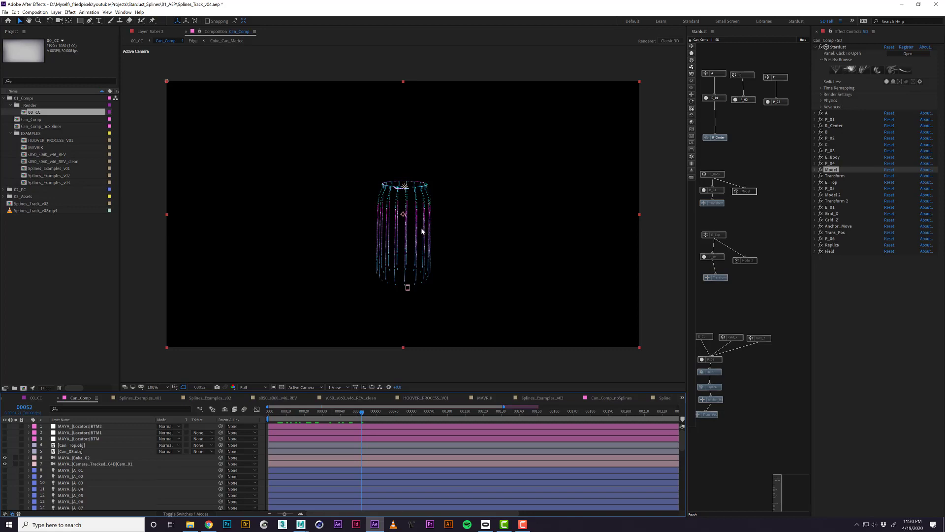
- Open the Splines_Examples_v01 composition and preview the PlayStation5 Outlines layer's stroke animation
click(141, 398)
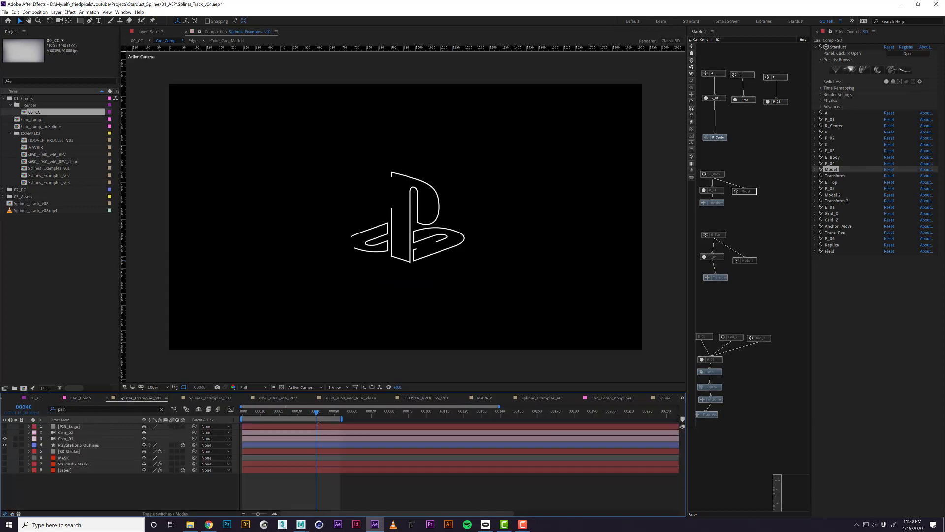
drag(261, 418, 295, 419)
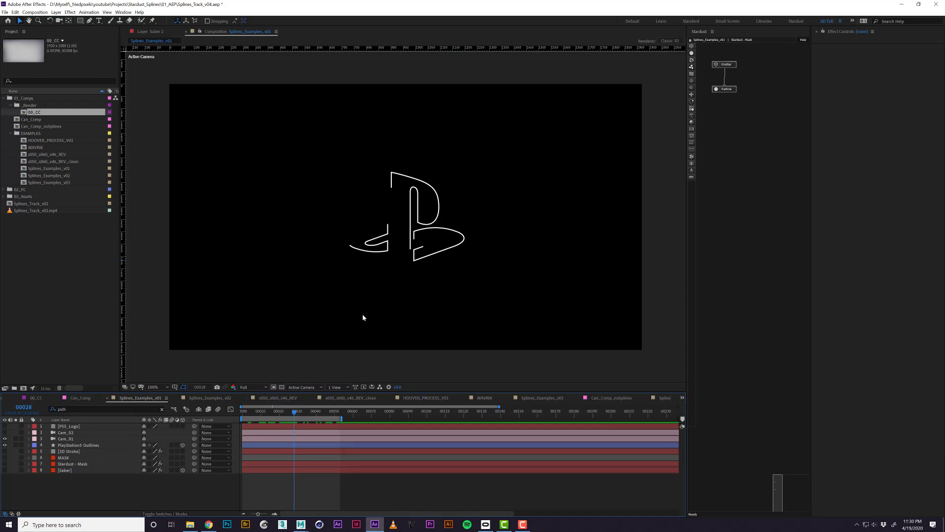
click(108, 443)
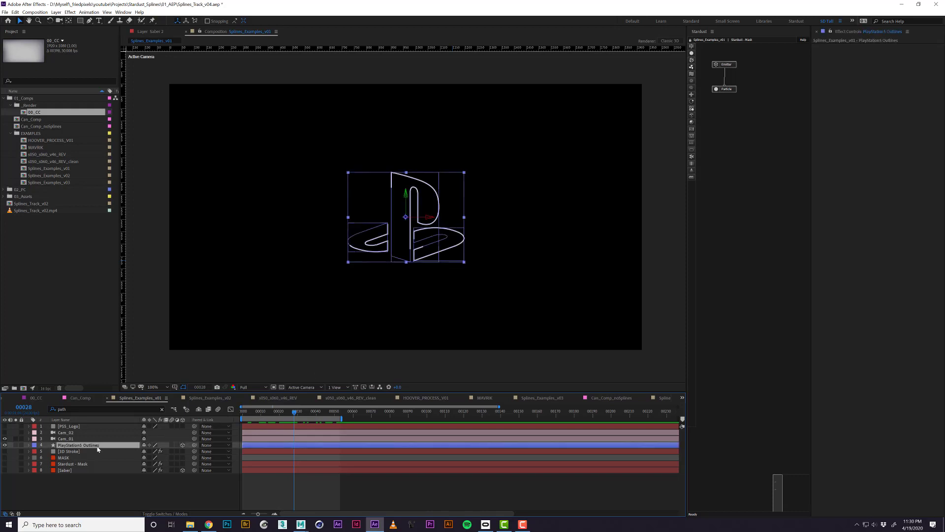
- Show the 3D Stroke and MASK layers in turn to compare their versions of the logo
click(5, 451)
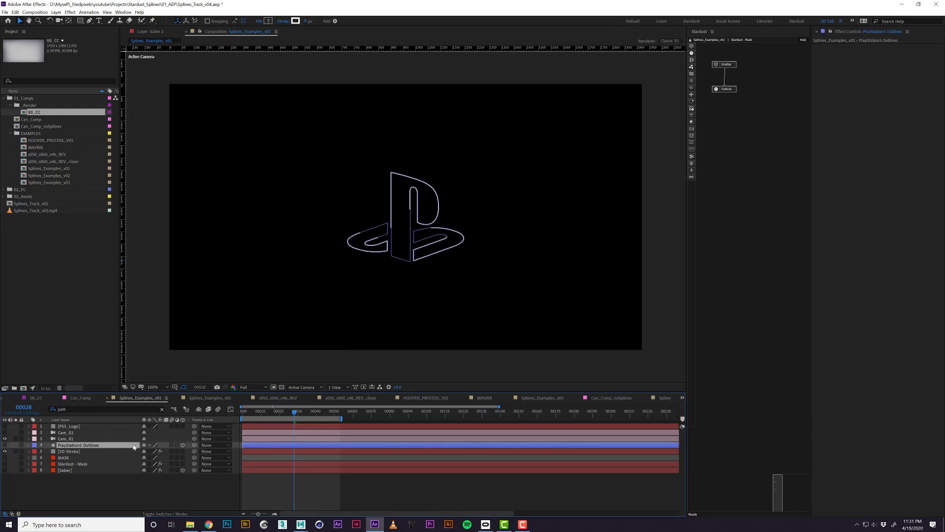
click(5, 458)
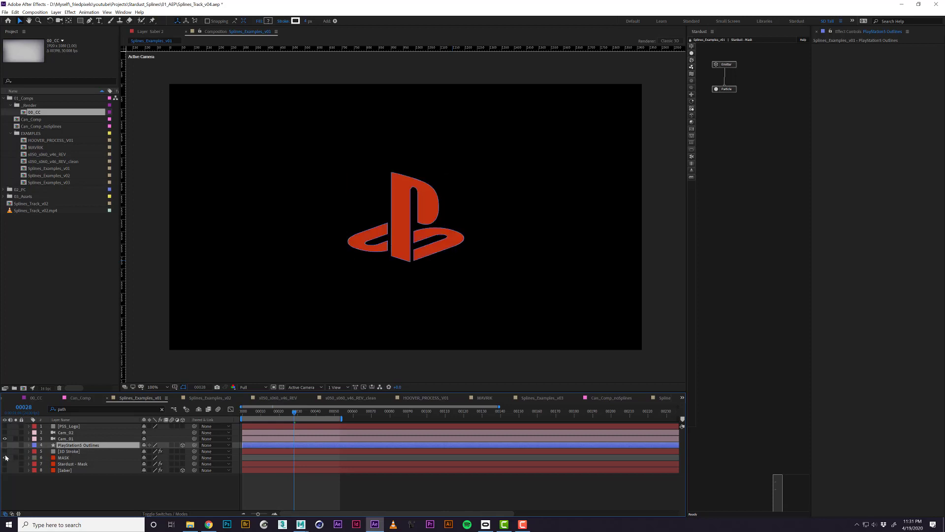
click(5, 457)
- Show and select the Stardust - Mask layer and preview its path animation
click(5, 464)
click(72, 464)
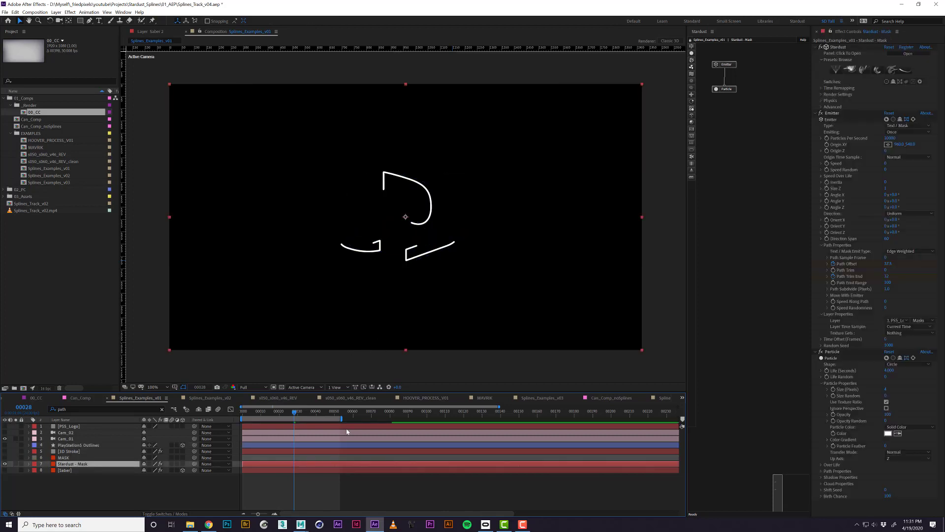
drag(266, 412, 301, 420)
- Show the Saber layer in place of Stardust - Mask and preview its logo stroke animation
click(5, 470)
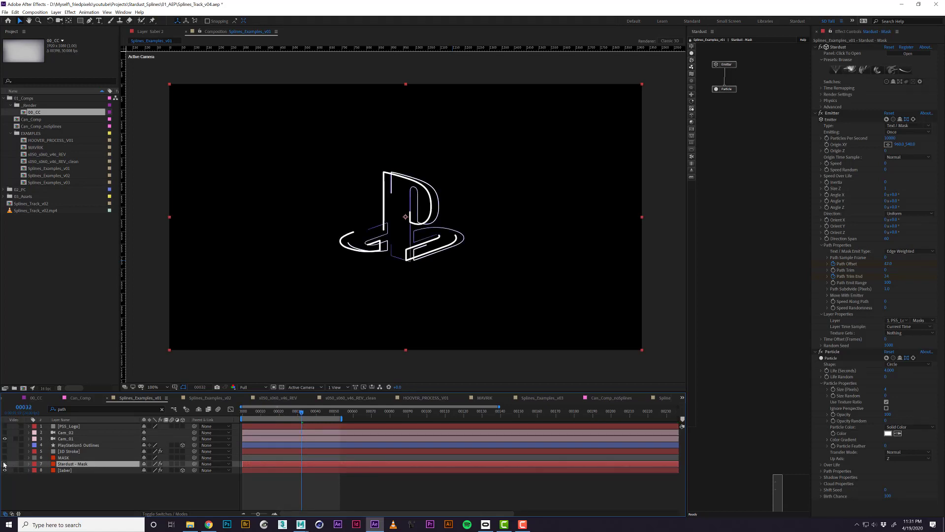
click(5, 464)
mouse_move(308, 410)
mouse_down()
mouse_move(289, 417)
mouse_move(324, 418)
mouse_up()
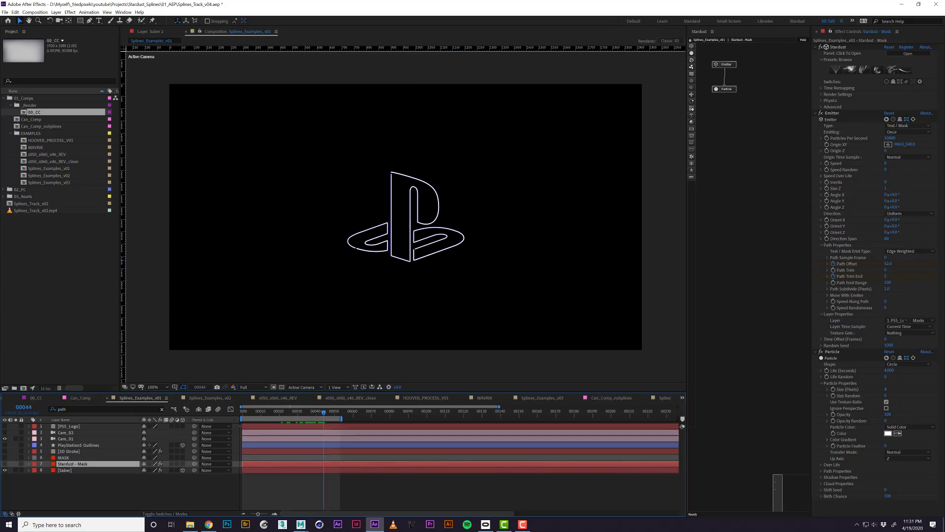
click(183, 471)
click(265, 418)
drag(265, 417, 306, 427)
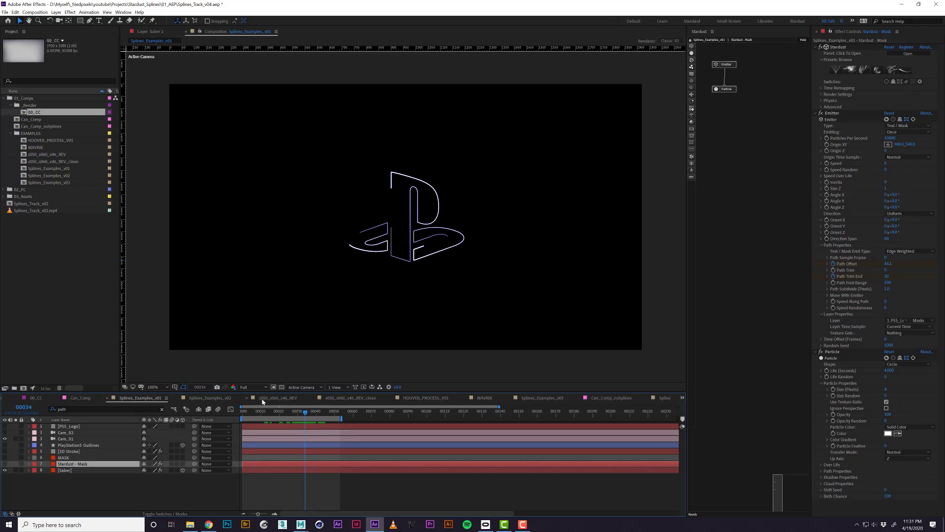
- Open the bookshelfDay.MOV layer from Can_Comp and play back the bookshelf footage
click(79, 400)
scroll(86, 477, down, 5)
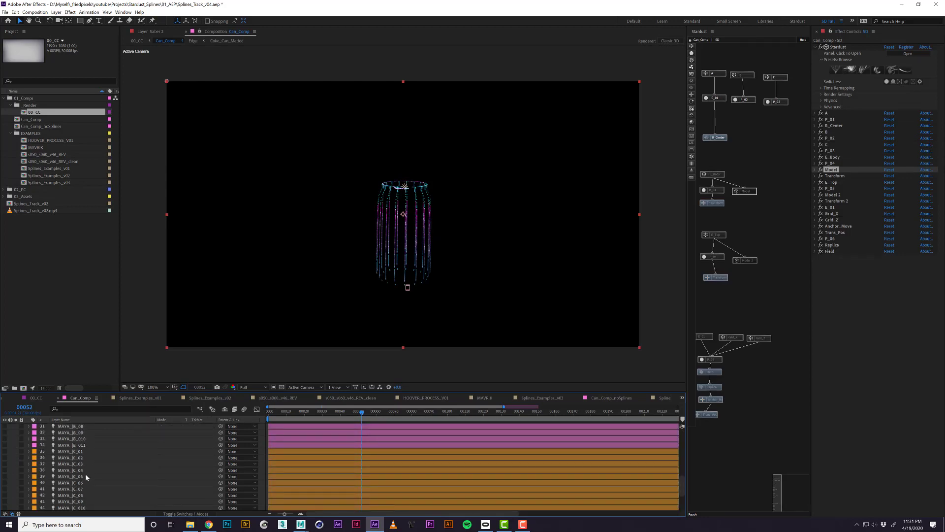
scroll(87, 477, down, 3)
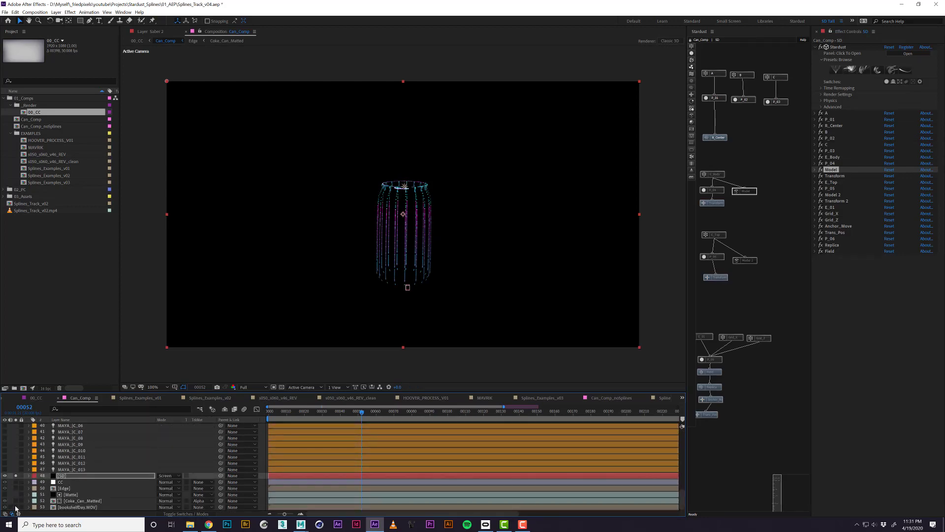
double_click(85, 506)
drag(314, 415, 303, 429)
key(space)
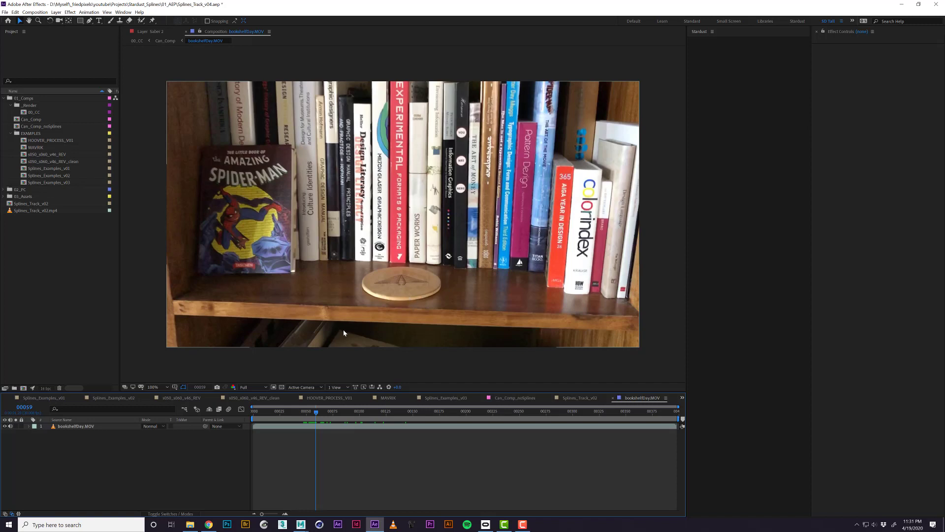
- Switch to the Splines_Examples_v02 composition and add a point light named Z_00
click(113, 398)
click(58, 397)
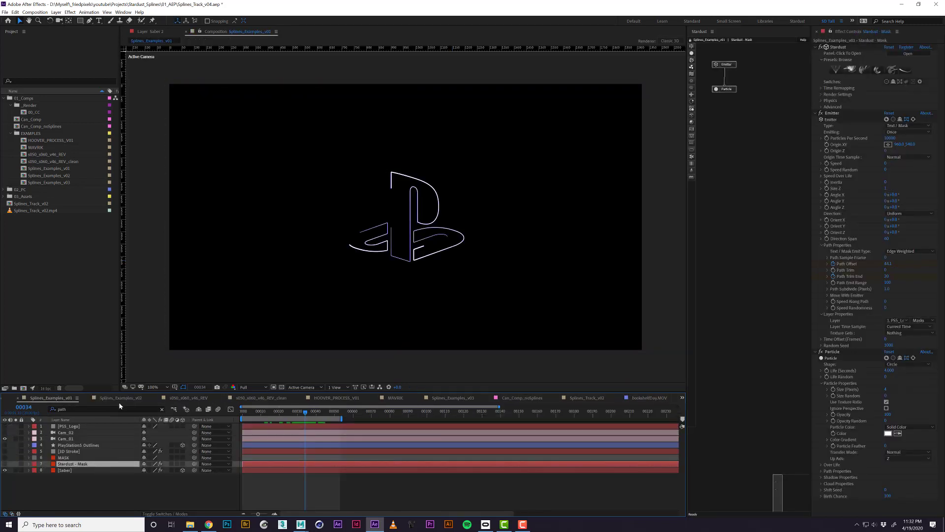
click(115, 399)
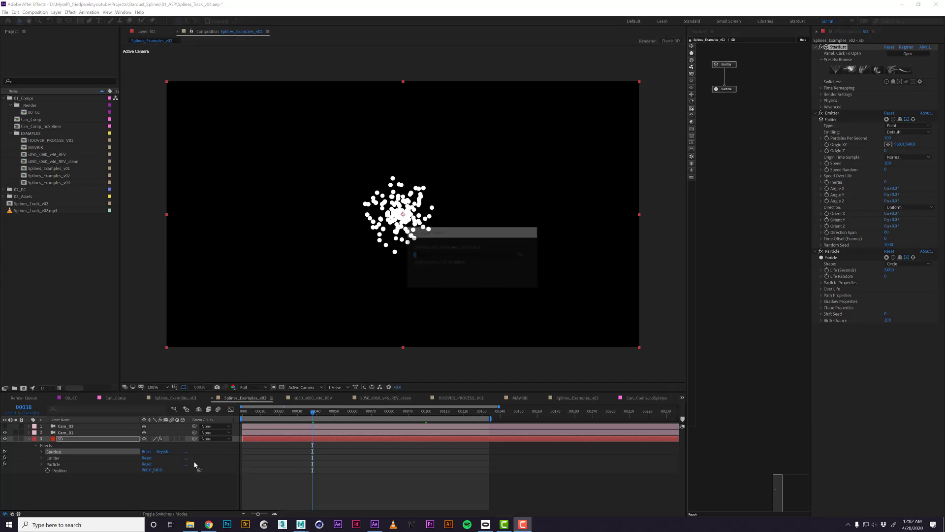
right_click(112, 483)
mouse_move(153, 408)
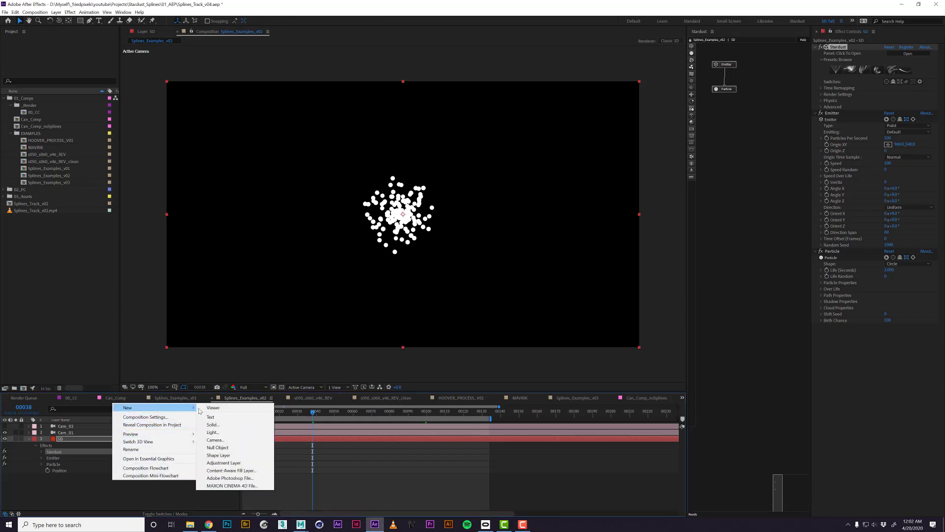
click(227, 432)
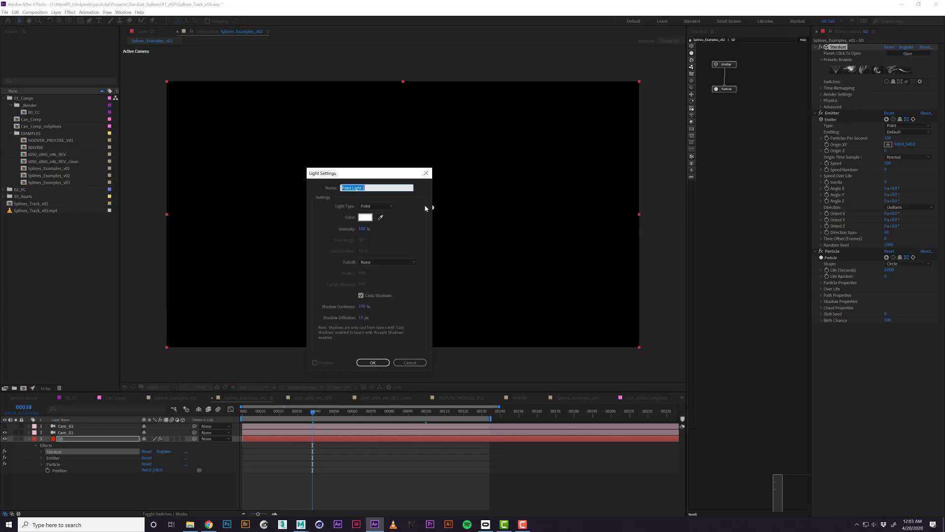
text(Z_00)
key(Return)
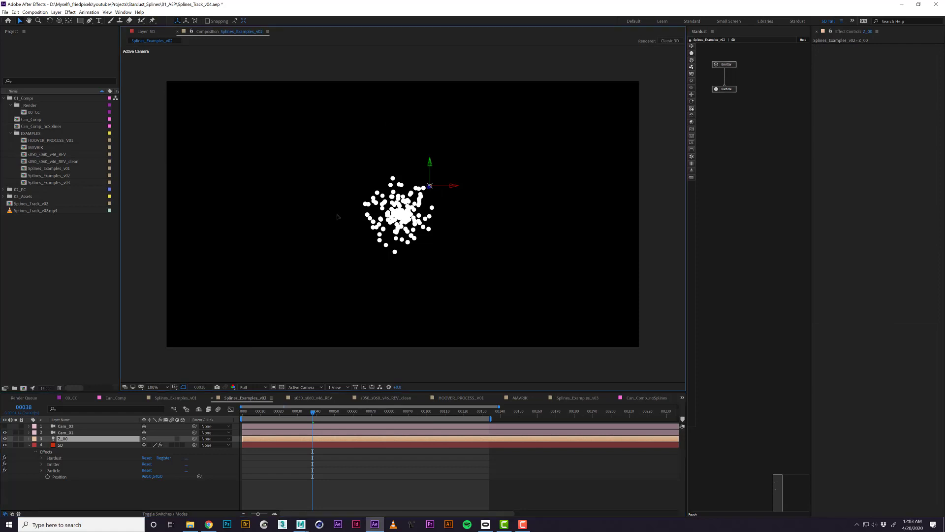
- Reposition the Z_00 light and duplicate it three times, spacing the copies along a horizontal row across the frame
drag(432, 192, 354, 236)
key(ctrl+d)
key(ctrl+d)
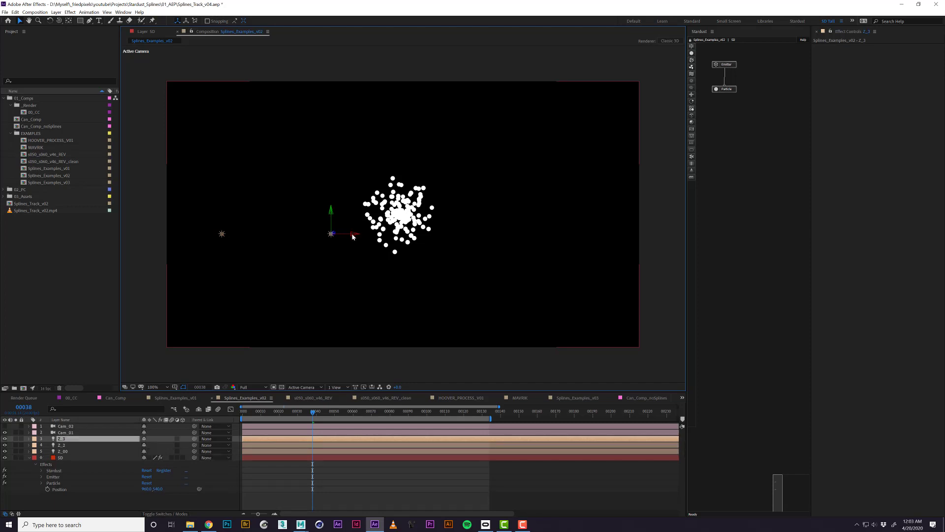
key(ctrl+d)
drag(353, 237, 592, 239)
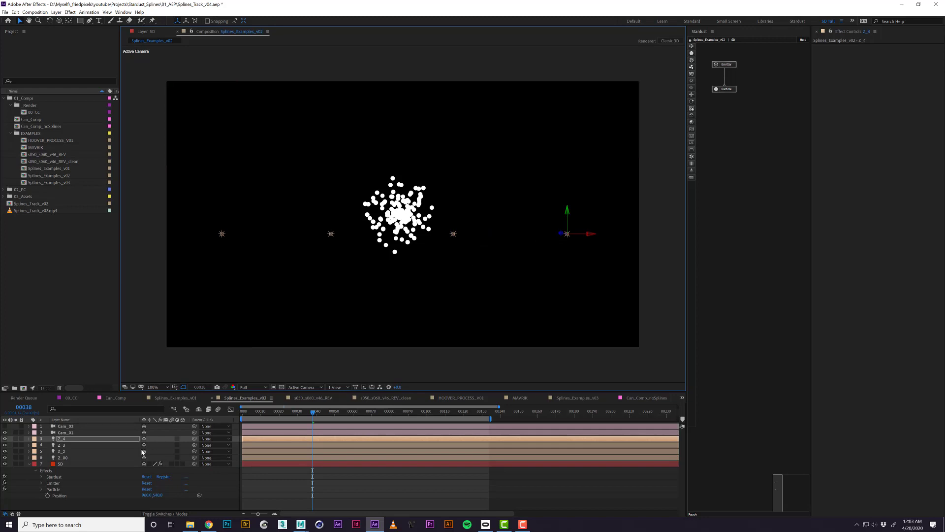
- Set the SD layer's Stardust emitter to type Spline, emitting Once, with Speed 0
click(79, 463)
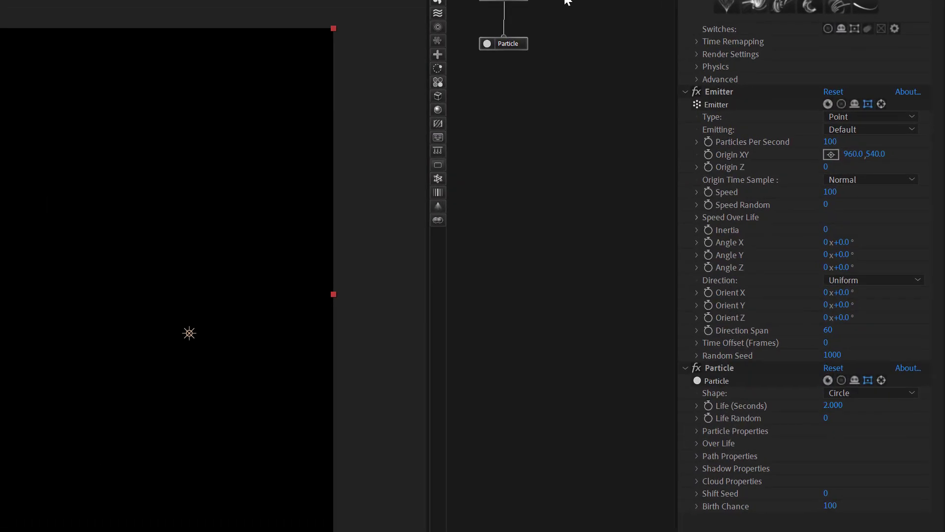
click(846, 123)
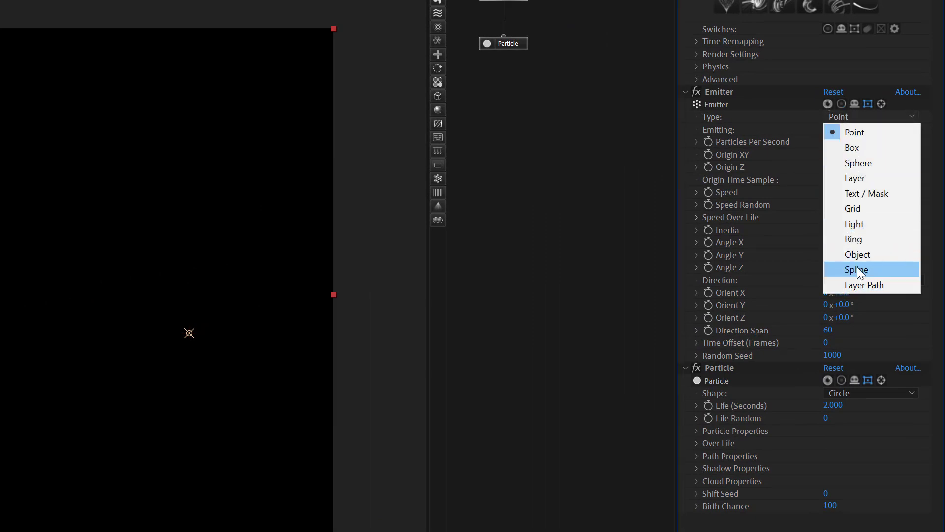
click(858, 269)
click(854, 131)
click(864, 161)
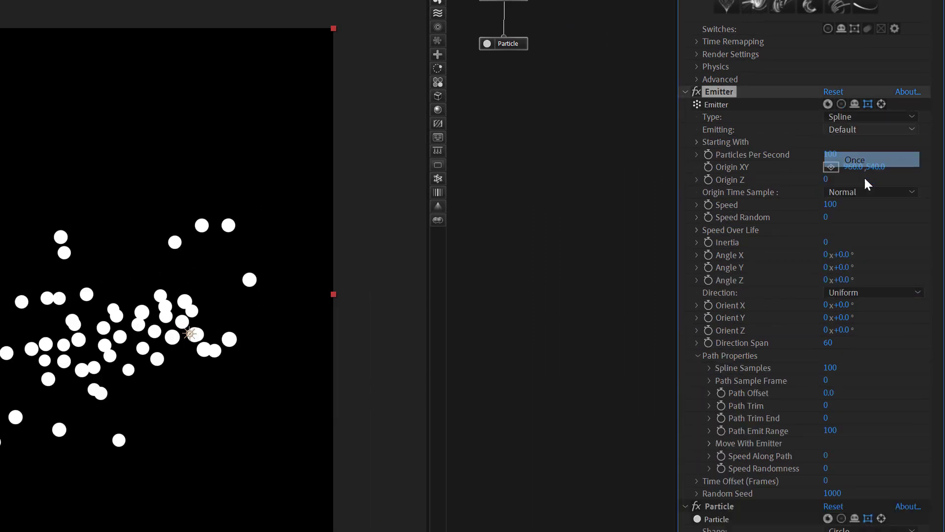
click(840, 203)
text(0)
key(Return)
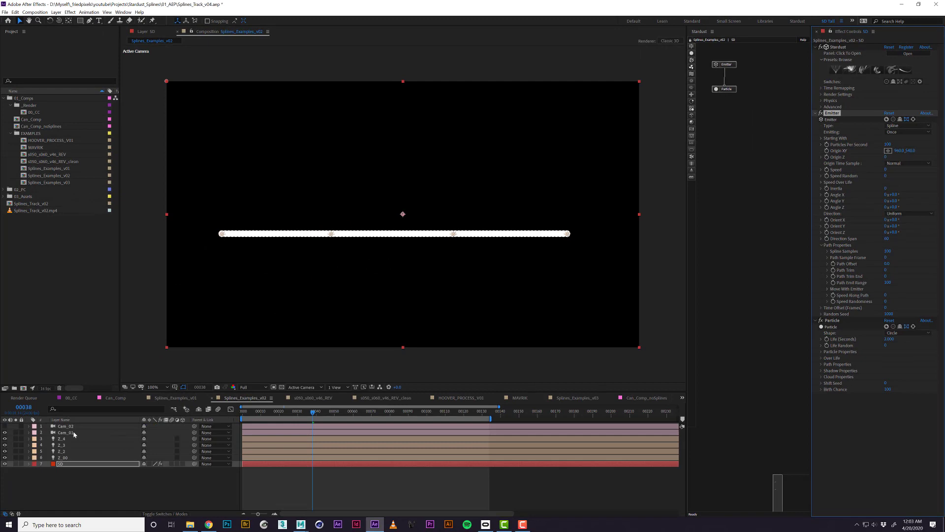
- Viewing through Cam_02, raise the Z_2 light and lower Z_3 to bend the spline into an S-curve, and return to Cam_01
click(69, 426)
click(5, 426)
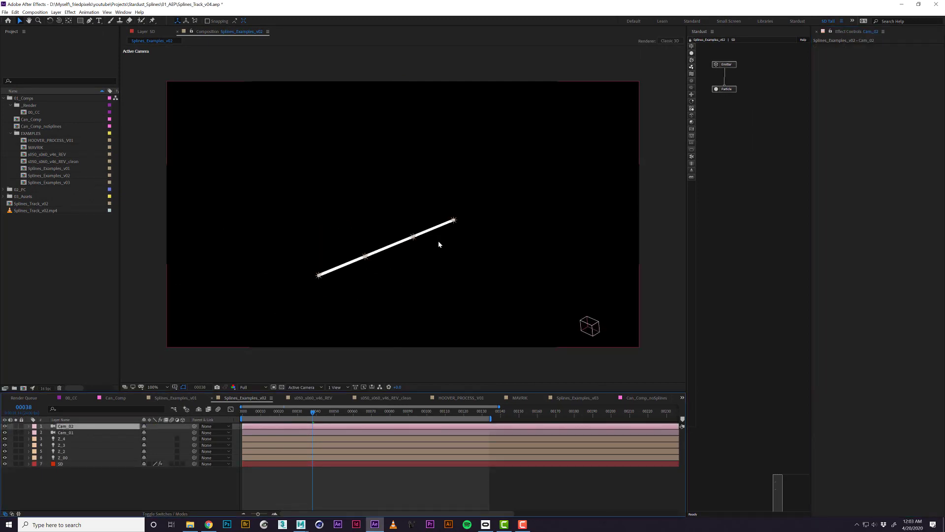
click(366, 256)
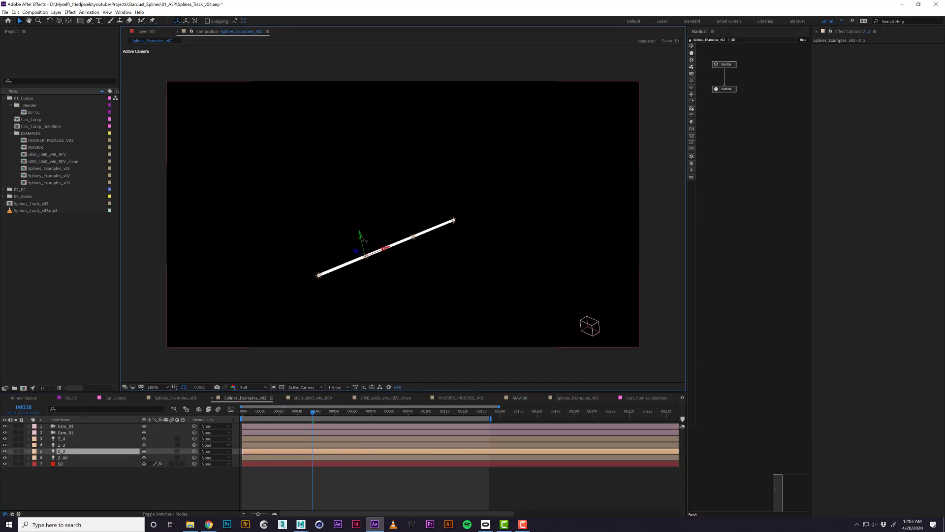
drag(359, 236, 353, 212)
click(413, 237)
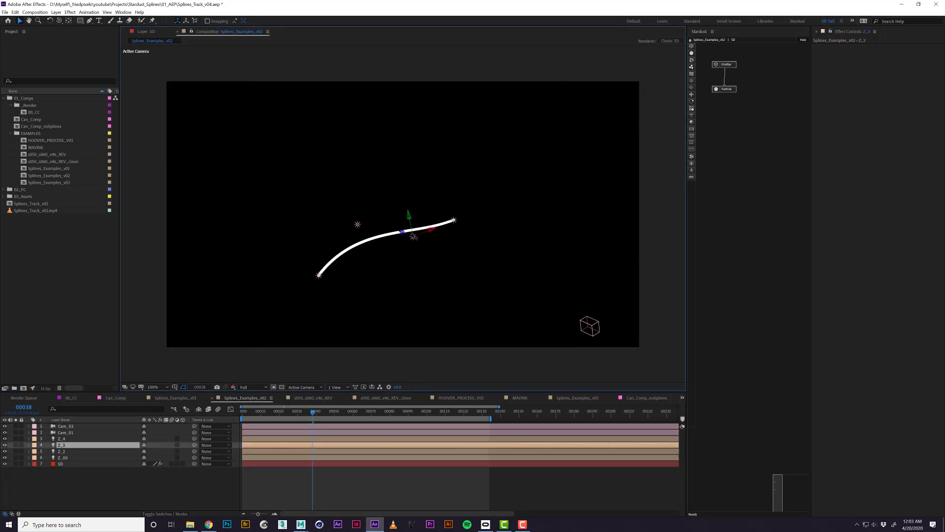
drag(410, 224, 415, 251)
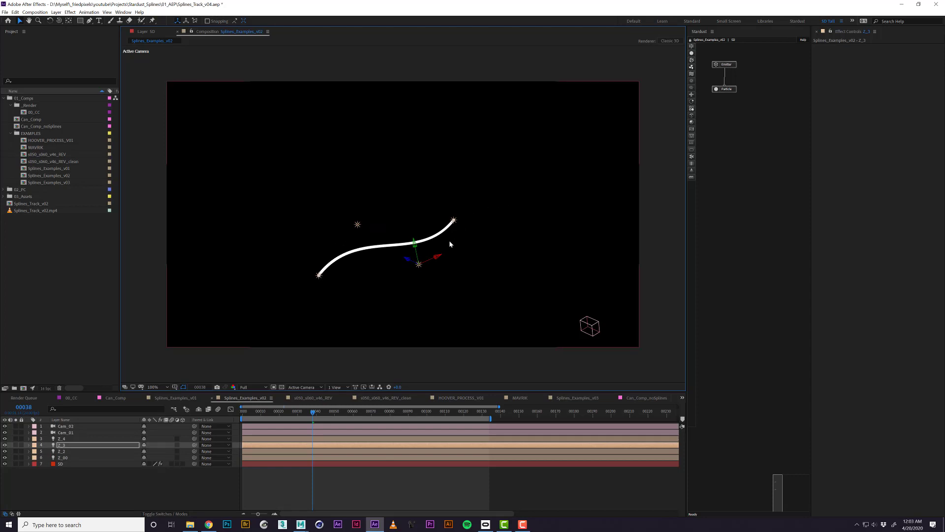
click(5, 426)
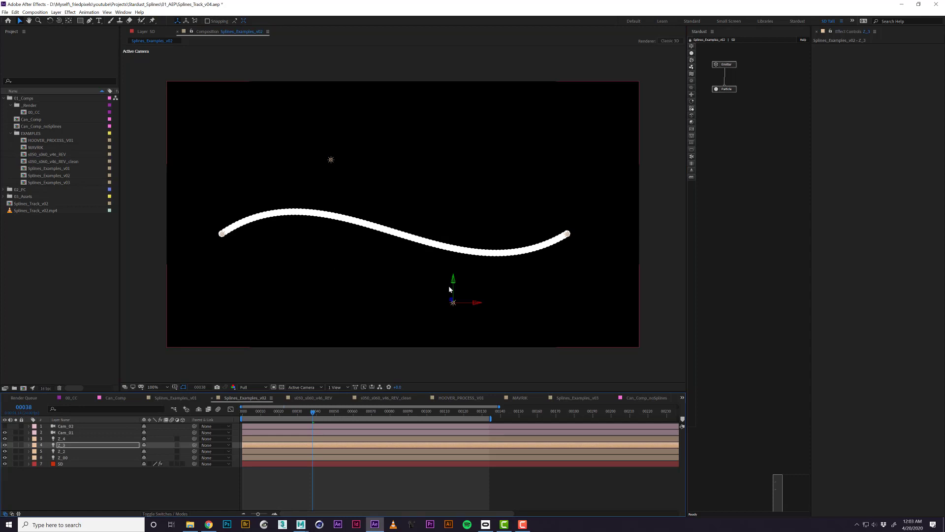
- Duplicate the upper Z_2 light three times and arrange the copies below it to tighten the spline's crest
click(328, 160)
key(ctrl+d)
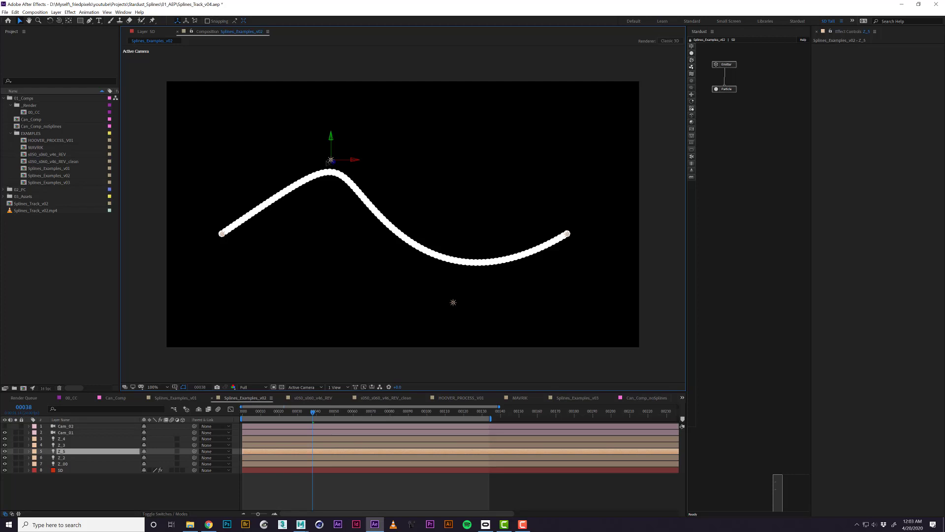
drag(331, 162, 348, 205)
key(ctrl+d)
key(ctrl+d)
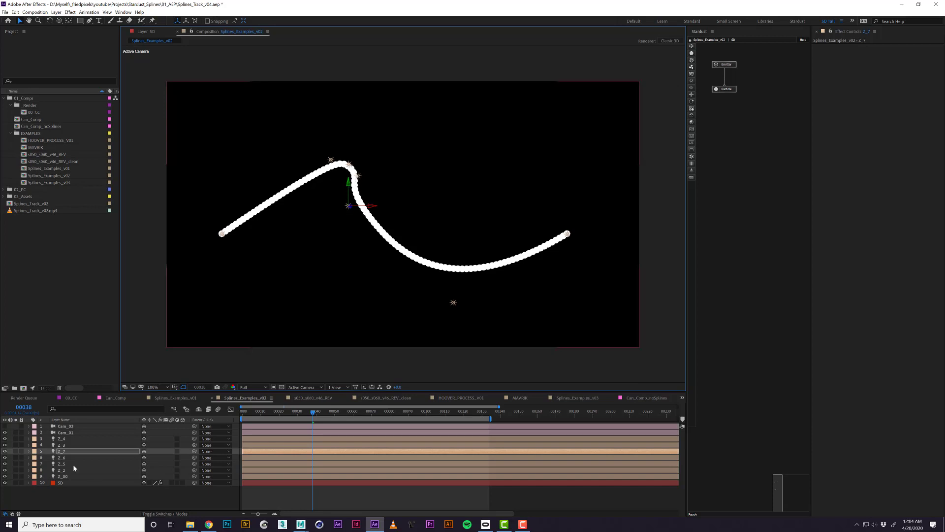
- Set the Intensity of all the Z lights to 200%
click(59, 439)
shift+click(82, 476)
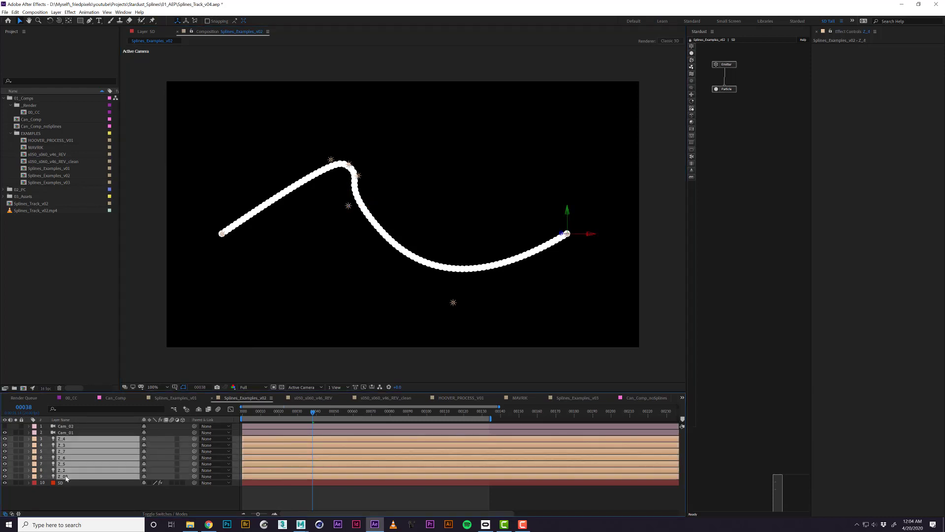
key(t)
click(147, 451)
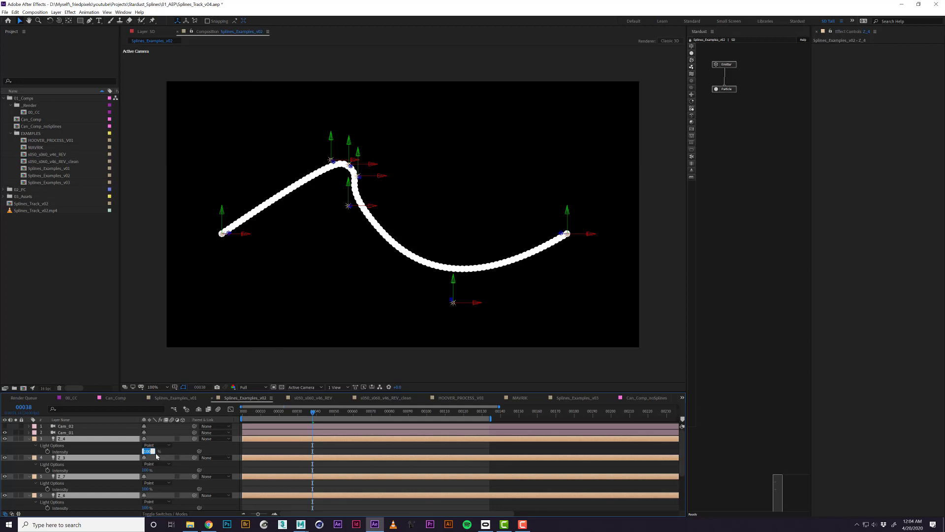
text(200)
key(Return)
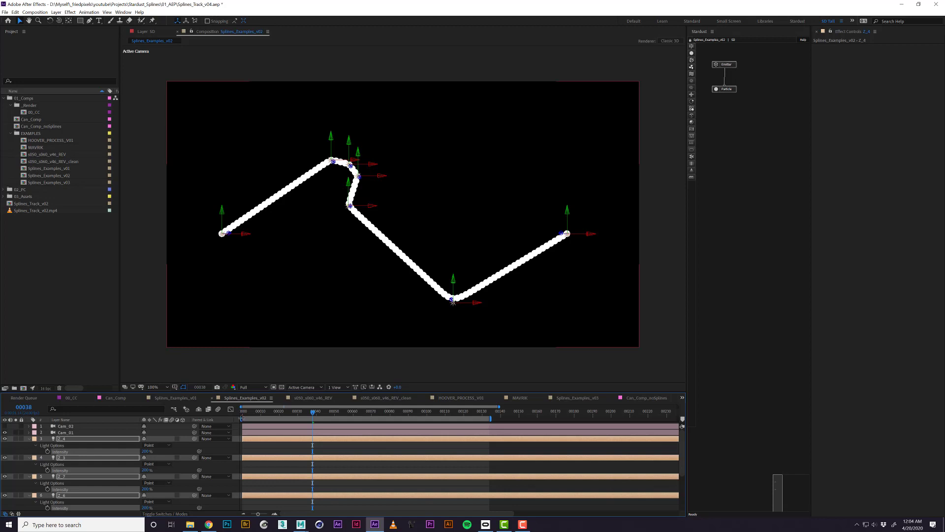
- Try an Intensity of 300% on all the Z lights, then return them to 100%
click(145, 451)
text(300)
key(Return)
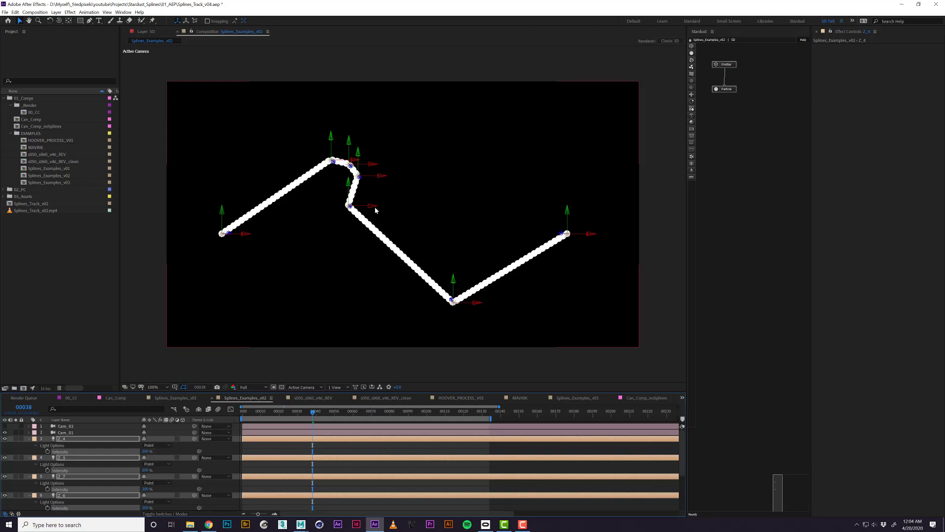
click(146, 451)
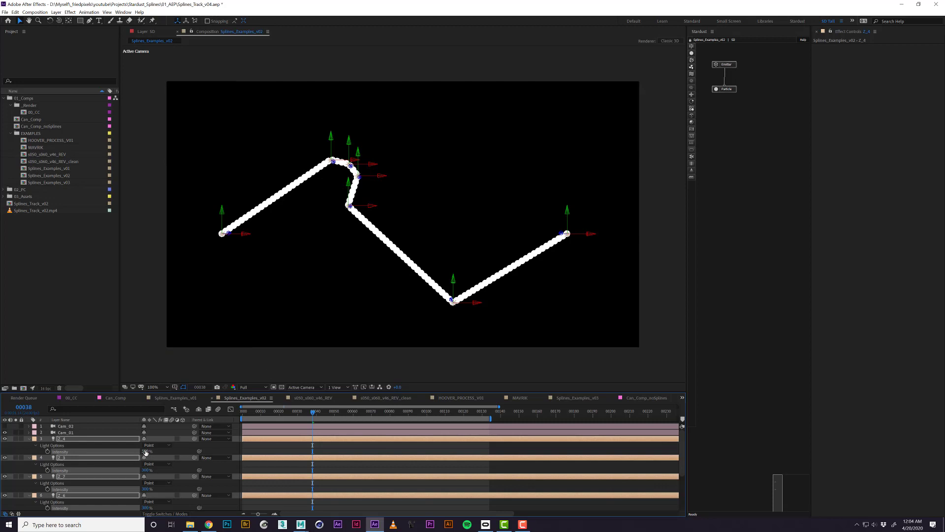
text(100)
key(Return)
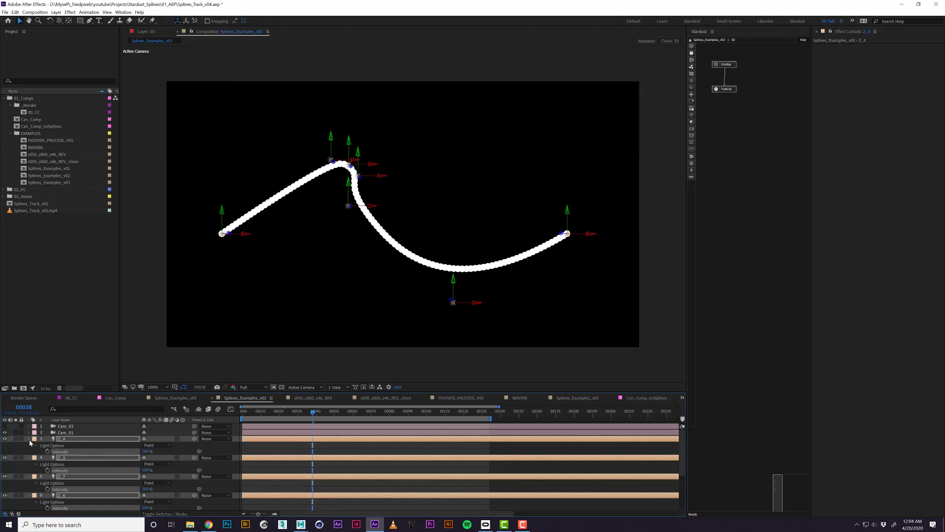
- Collapse the light properties and move the Z_3 light at the spline's trough slightly up and to the left
click(29, 439)
click(447, 299)
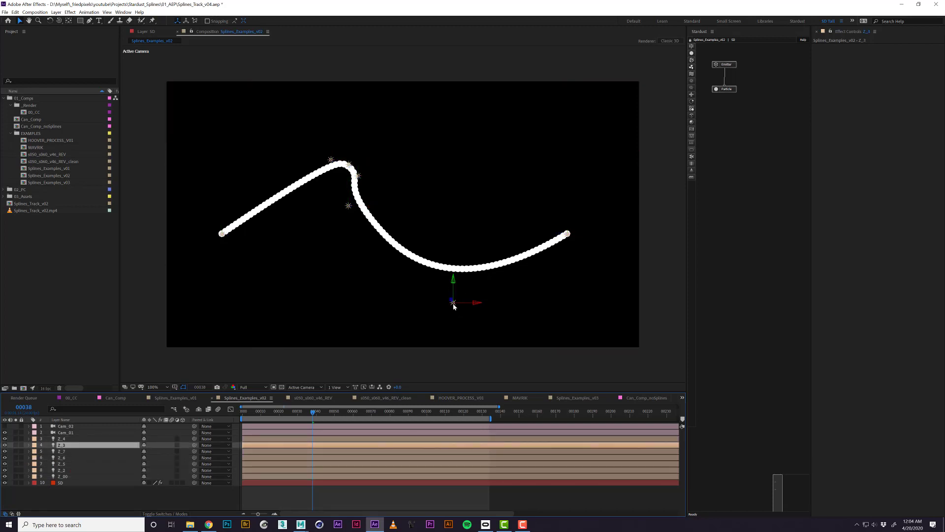
drag(454, 305, 436, 289)
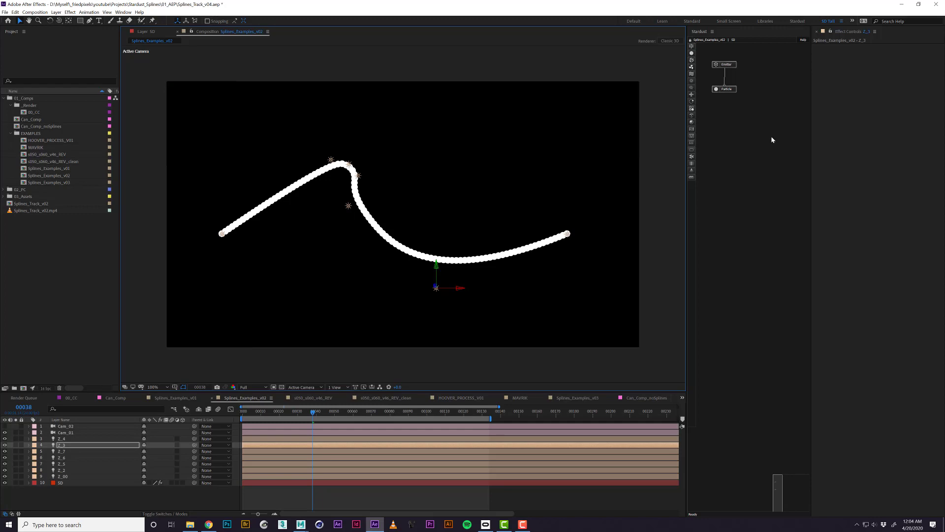
- Set the Stardust emitter's Spline Samples to 500
click(724, 65)
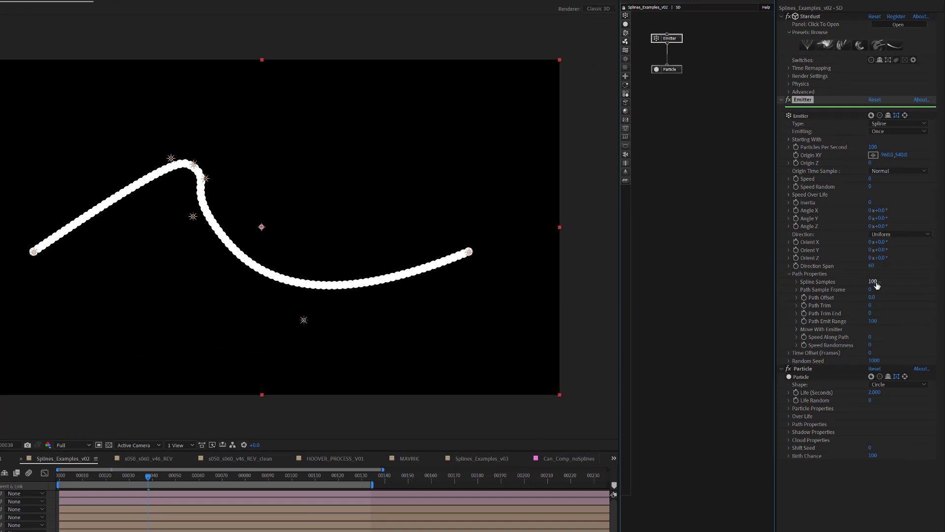
click(875, 282)
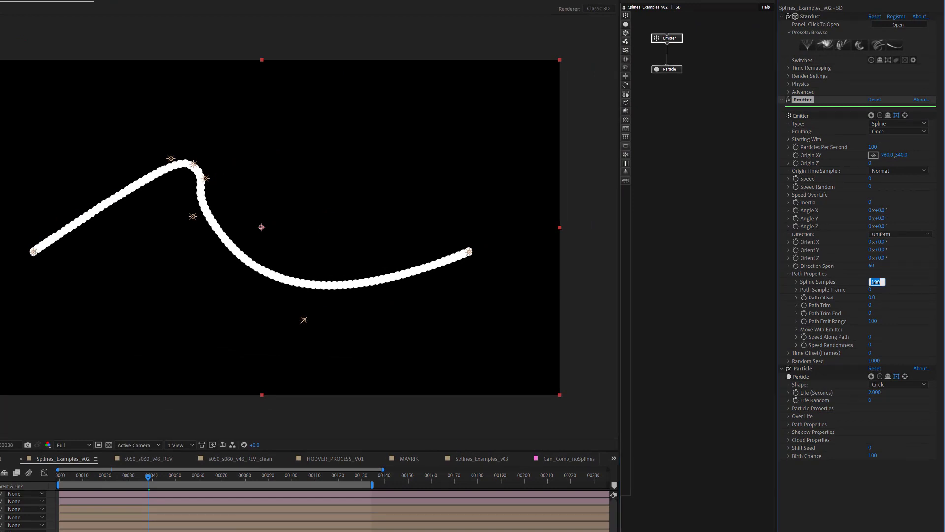
text(500)
key(Return)
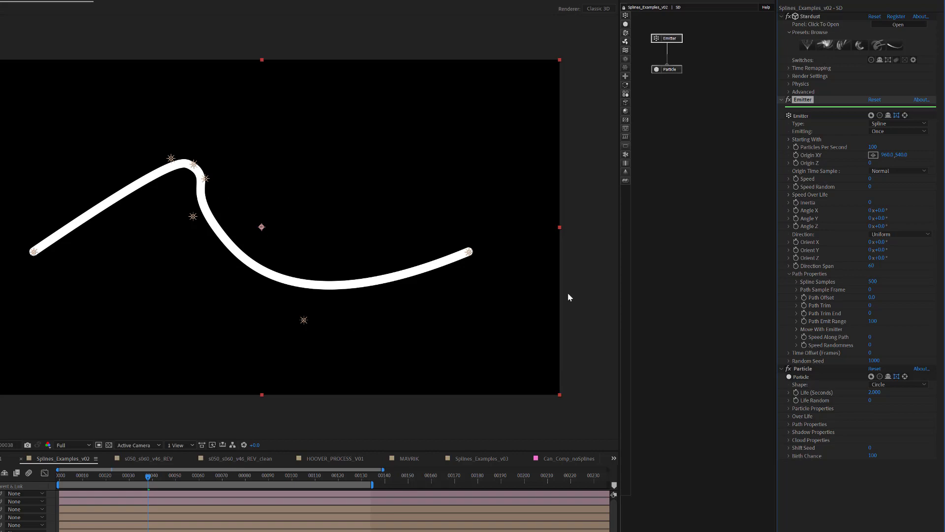
- Apply the Fade In and Out Bezier preset to the particle's Size graph under Path Properties
click(789, 426)
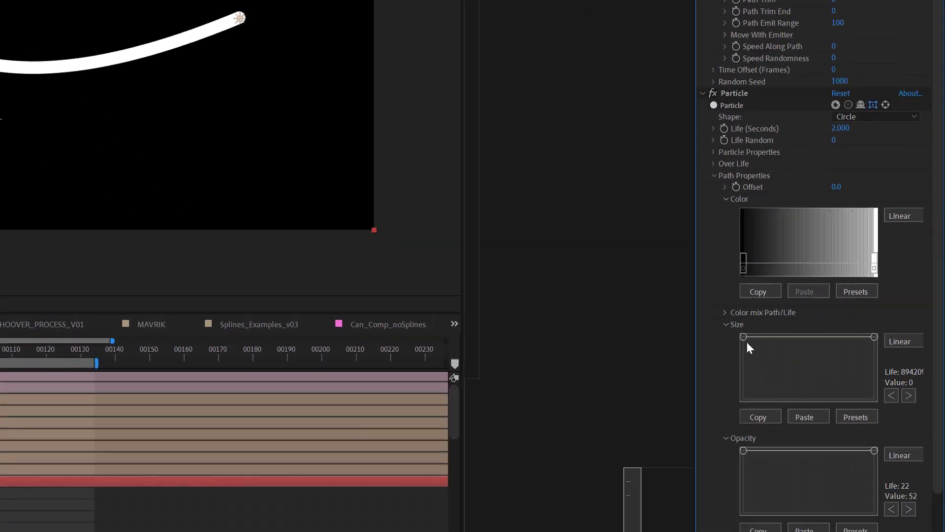
scroll(717, 321, down, 2)
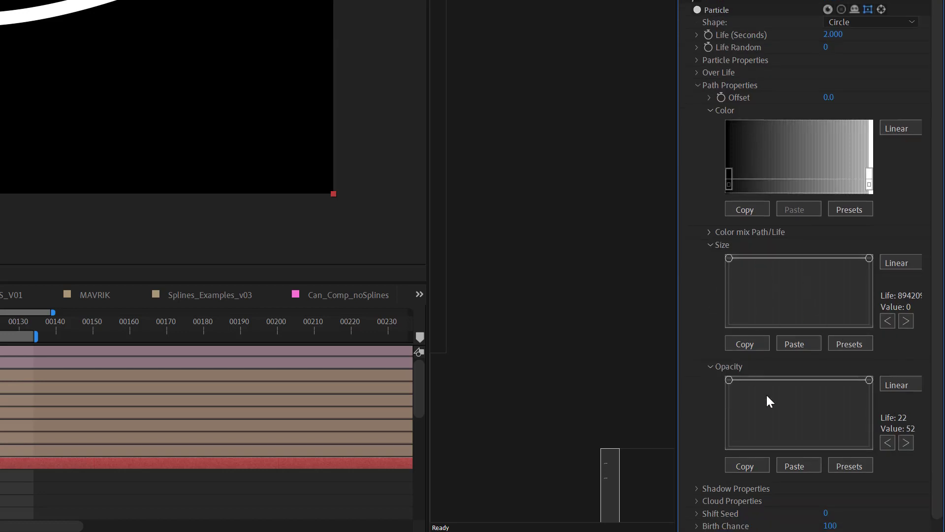
click(845, 352)
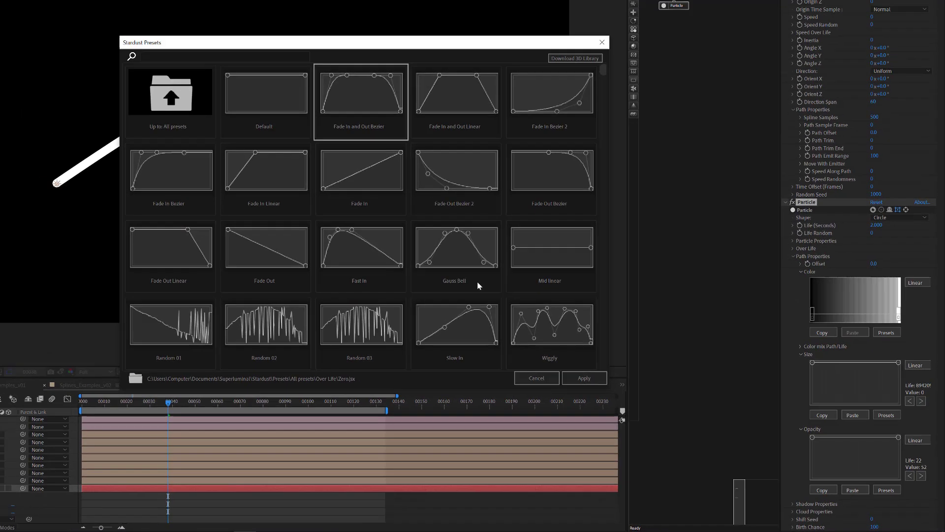
click(585, 378)
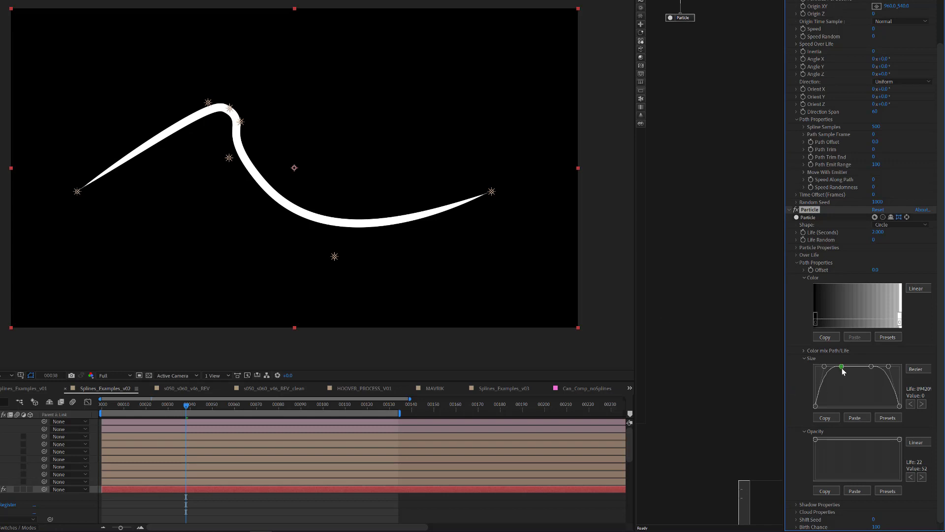
- Reshape the particle's Size path curve by lowering its outer shoulder points for a more gradual taper at both ends
mouse_move(842, 366)
mouse_down()
mouse_move(856, 367)
mouse_move(837, 384)
mouse_up()
click(824, 367)
drag(890, 366, 883, 383)
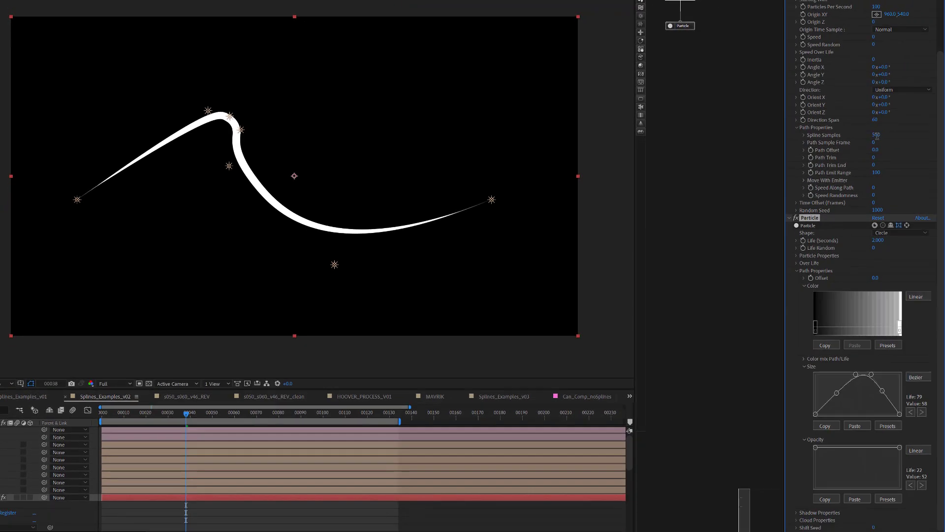
- Set the emitter's Spline Samples to 1000
click(877, 135)
text(1000)
click(844, 230)
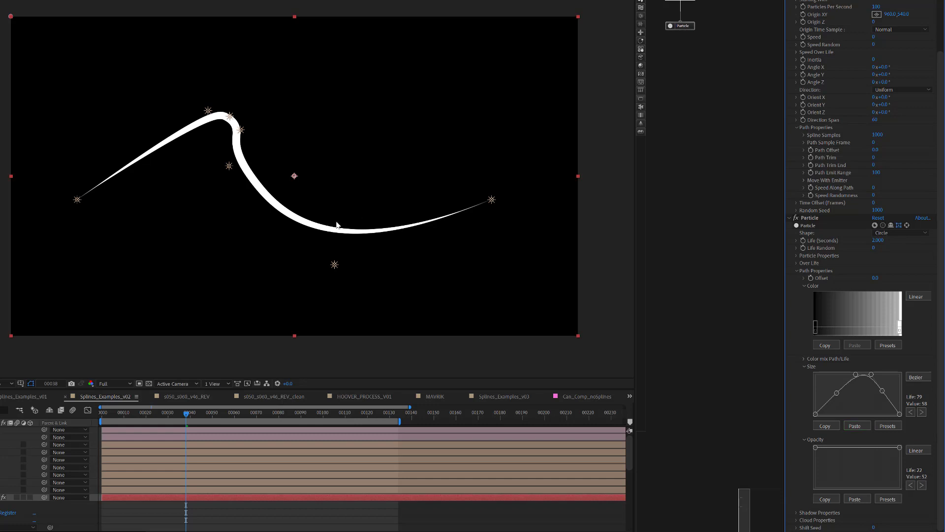
- Set the particle's Particle Color mode to Mix Life And Path
click(796, 255)
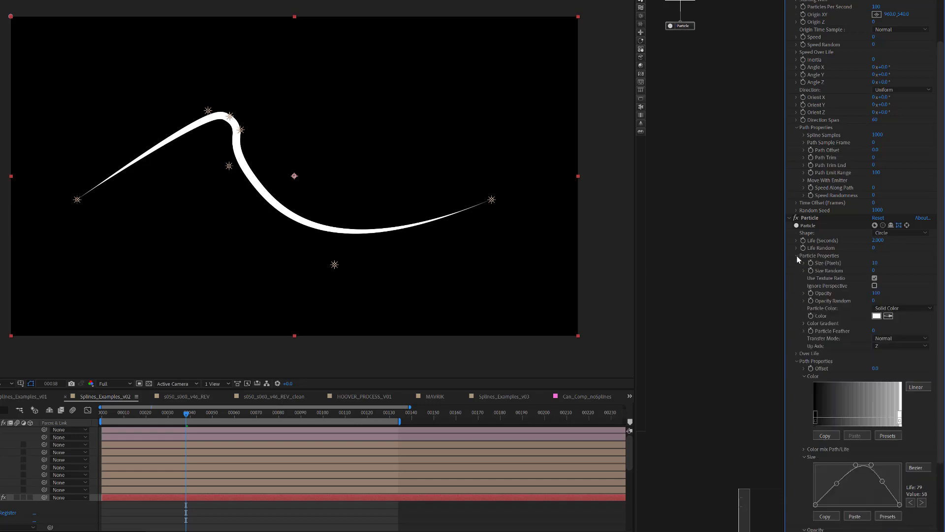
click(896, 308)
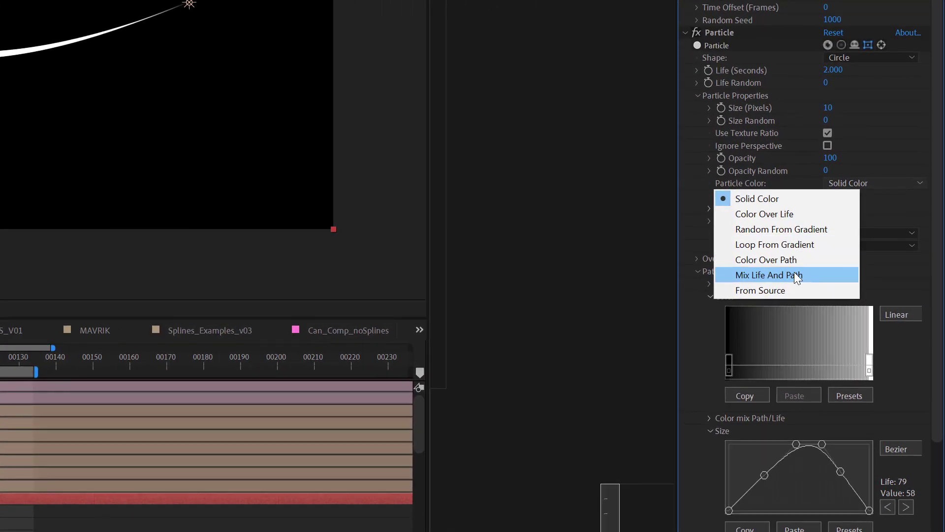
click(794, 274)
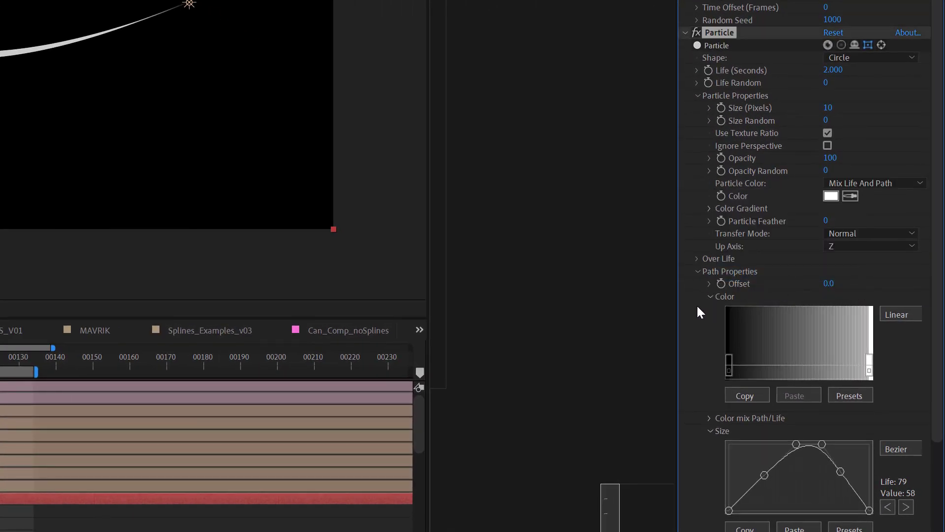
- Apply the Color 05 gradient preset to the particle's Color under Path Properties
scroll(698, 306, down, 4)
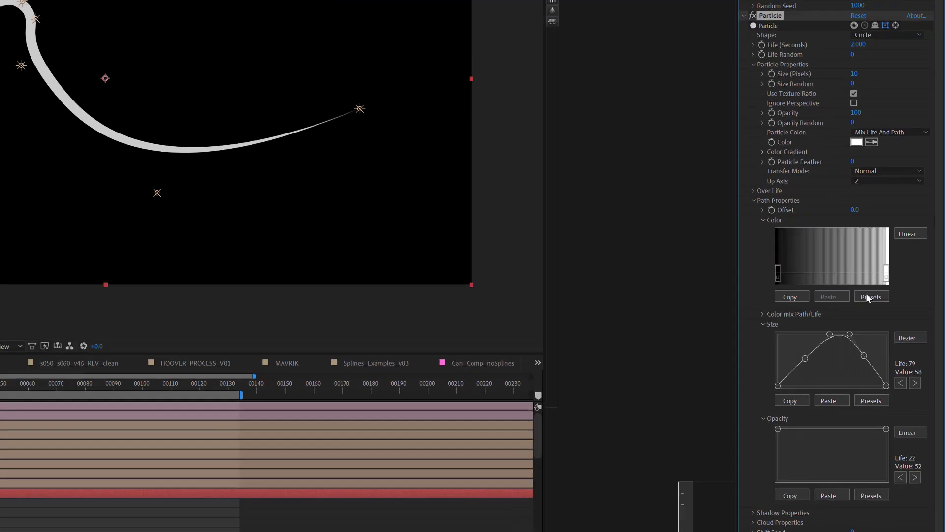
click(850, 245)
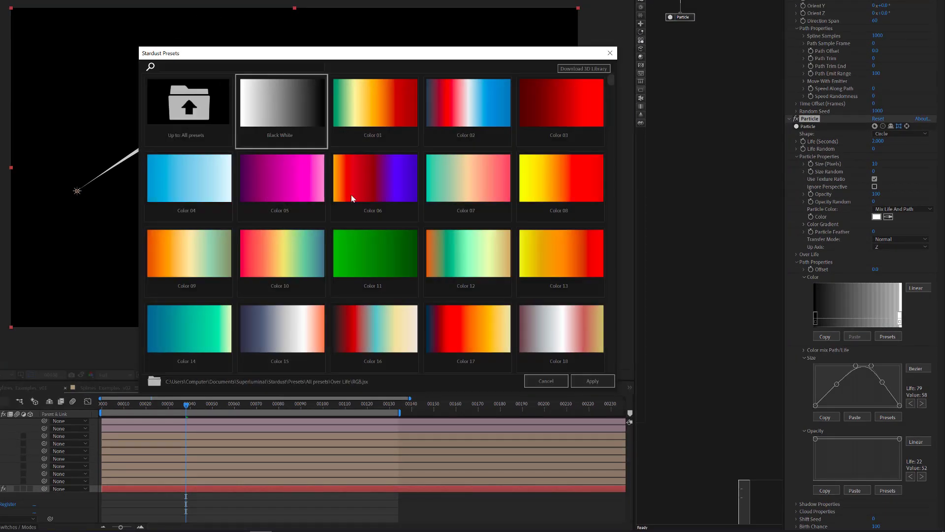
click(282, 182)
click(593, 381)
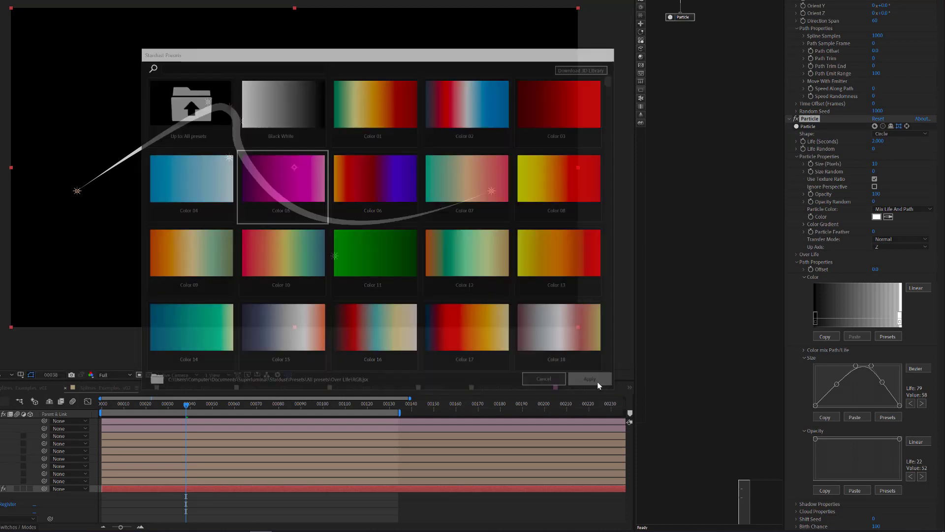
- Expand Color mix Path/Life and apply the Color 04 preset to the particle's Color Gradient
click(804, 349)
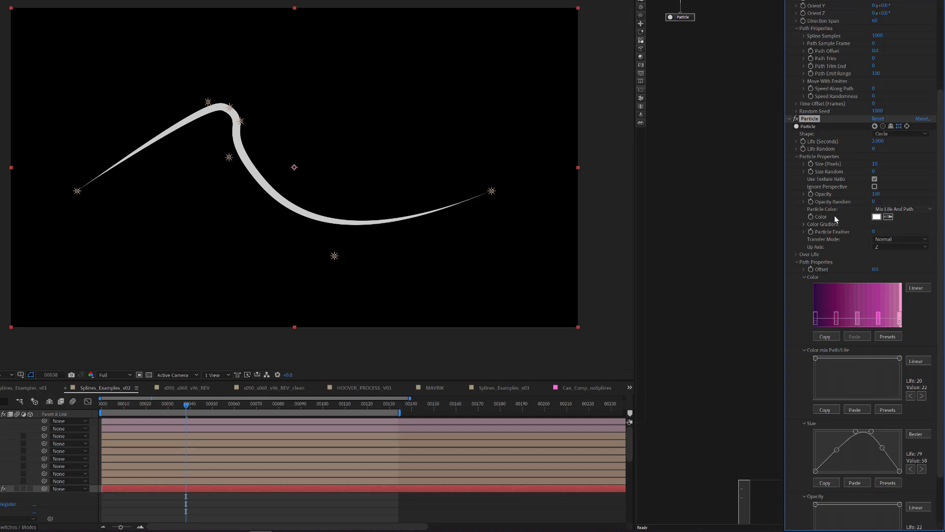
click(804, 224)
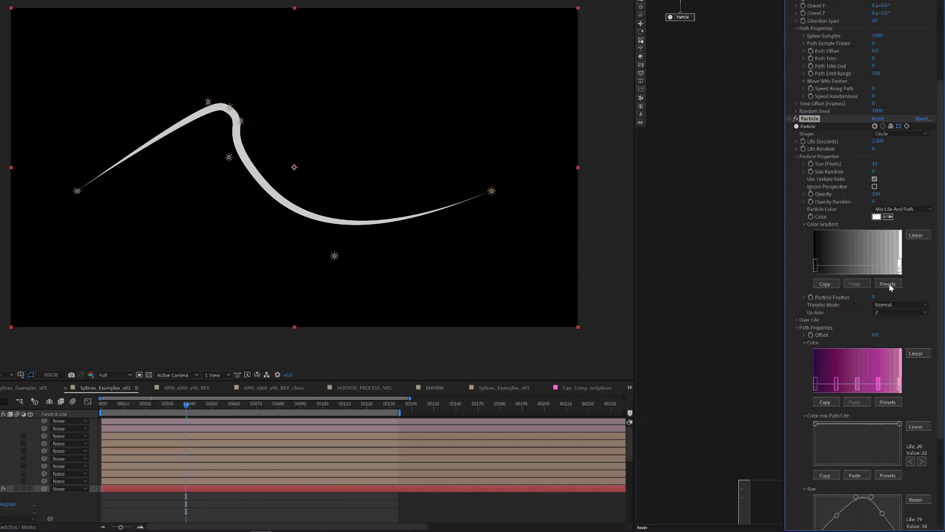
click(888, 284)
click(196, 182)
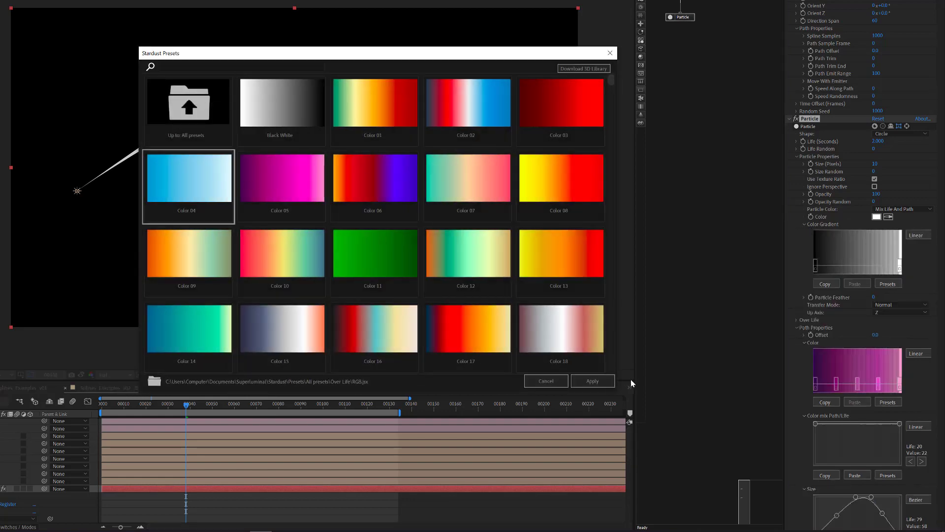
click(593, 381)
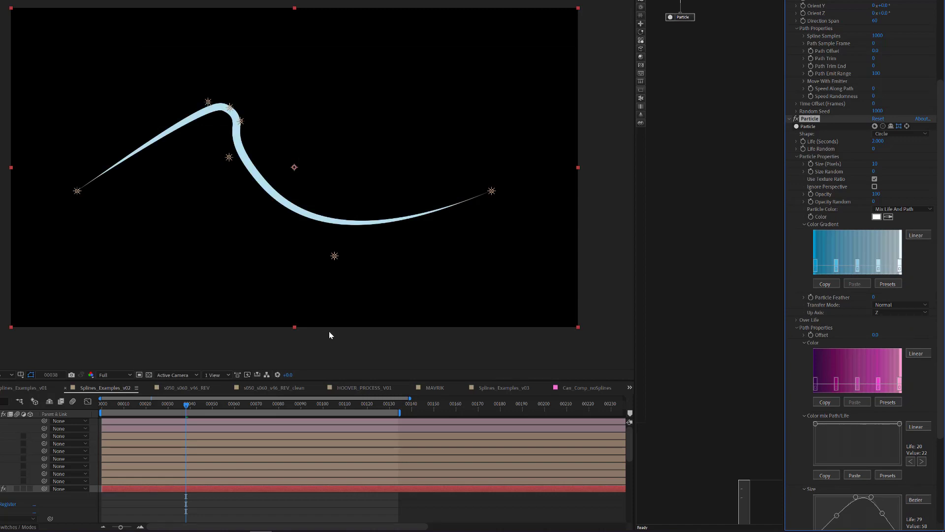
- At frame 13, lower both ends of the Color mix Path/Life curve to 0 so the path color takes over
drag(170, 404, 126, 404)
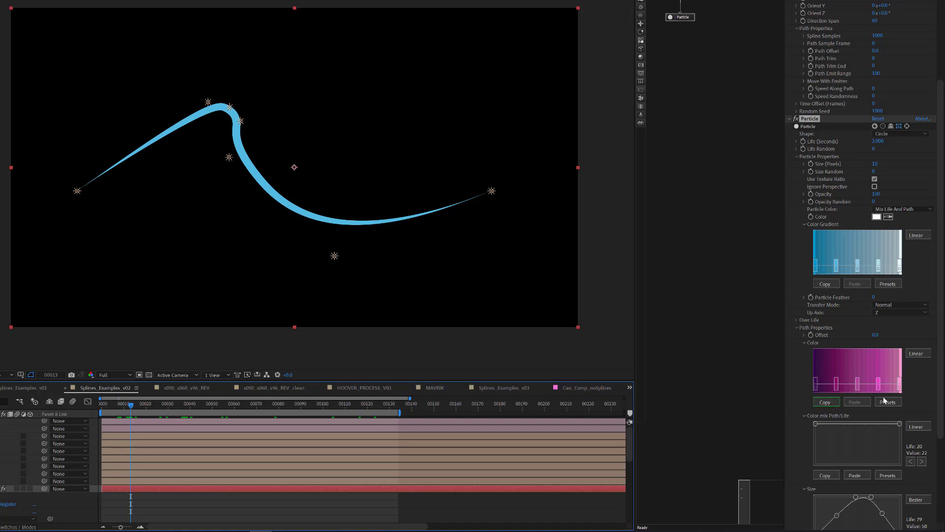
drag(815, 424, 814, 461)
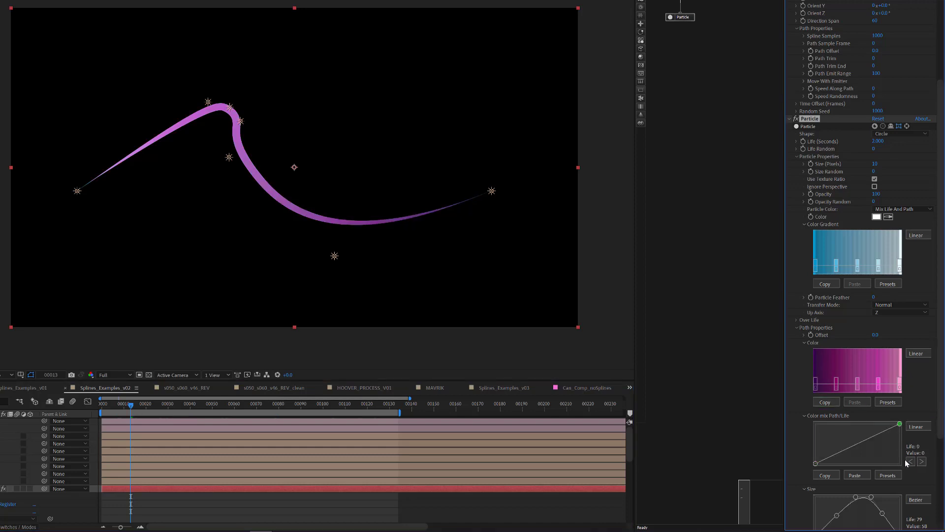
drag(905, 459, 905, 468)
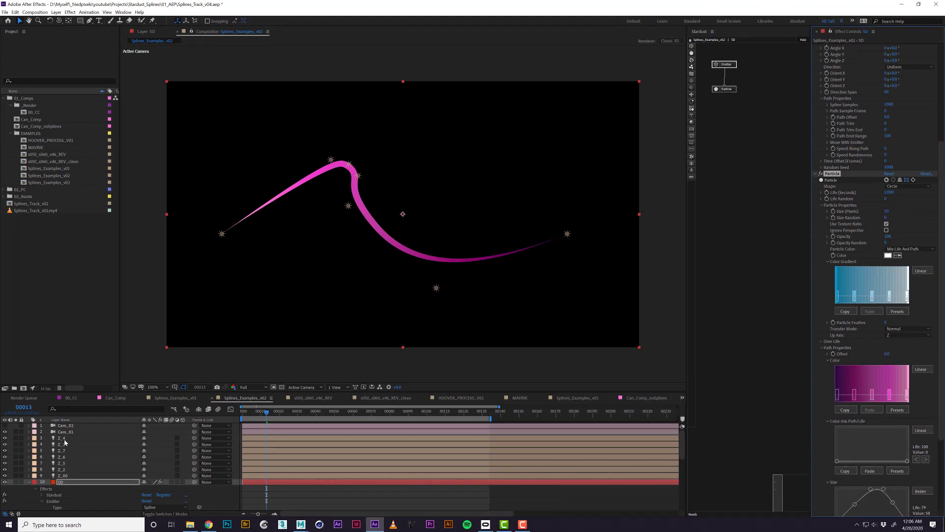
- Reverse the stacking order of all the Z lights by cutting and pasting them, from Z_00 at the top down to Z_4
click(64, 438)
click(67, 476)
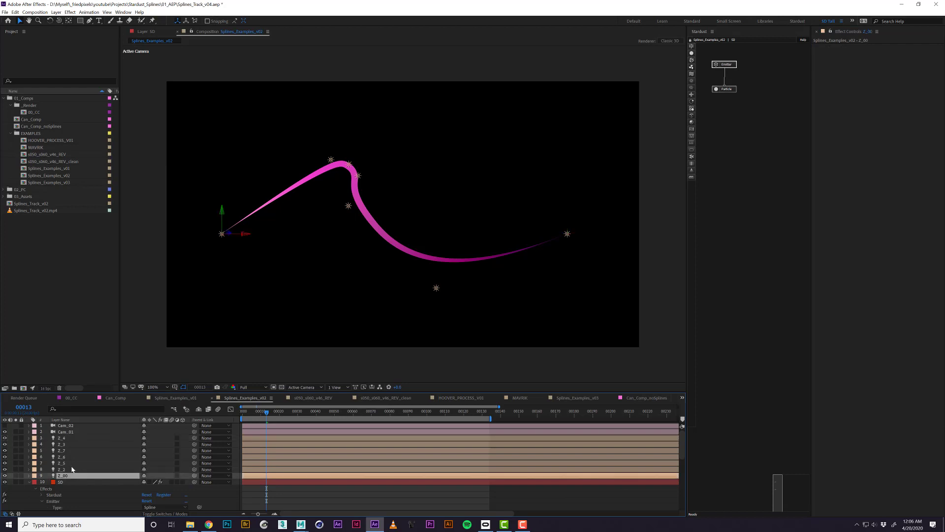
shift+click(61, 438)
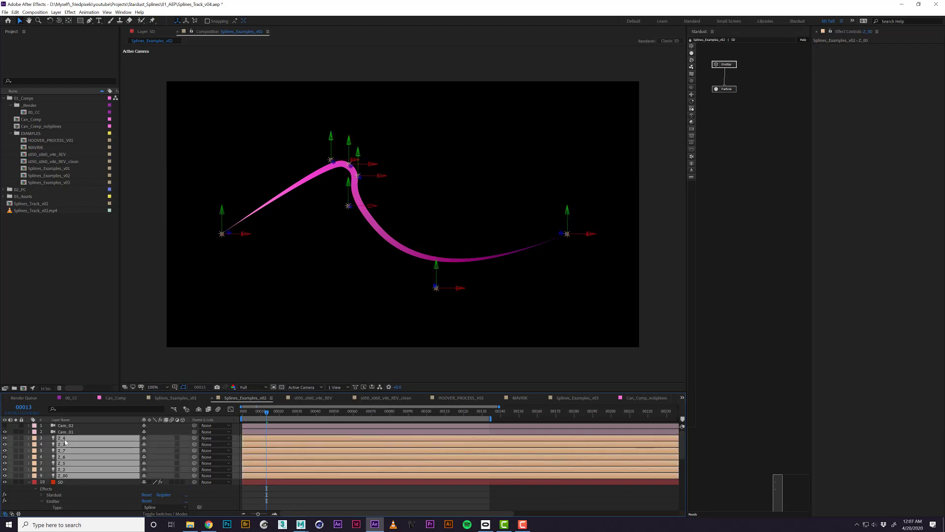
key(ctrl+x)
key(ctrl+v)
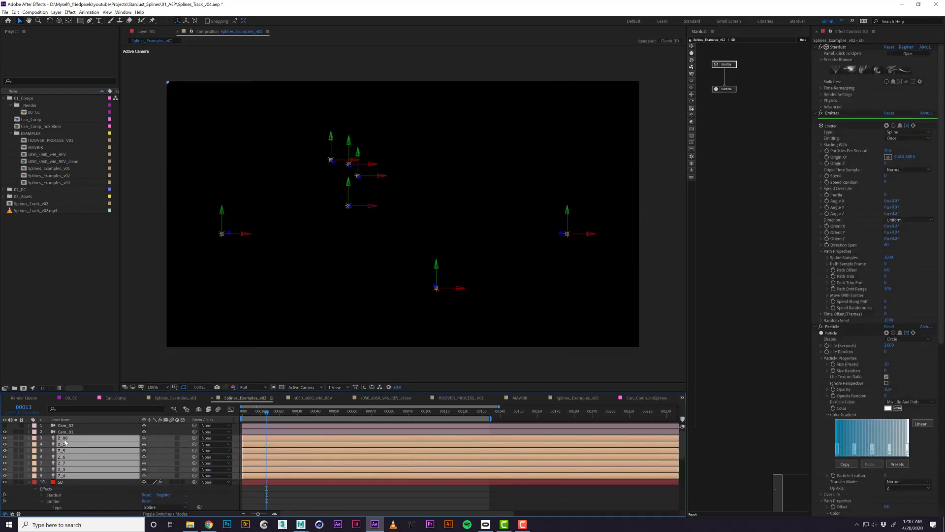
click(67, 432)
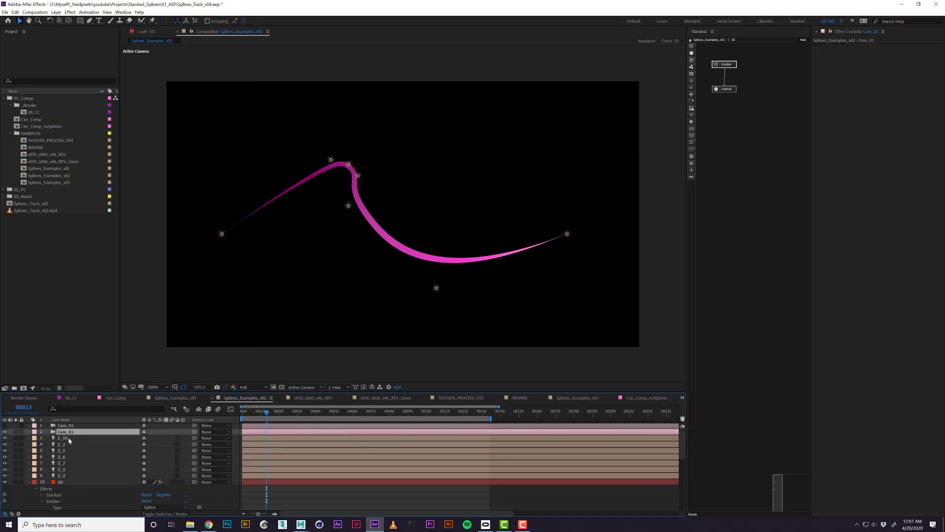
click(484, 238)
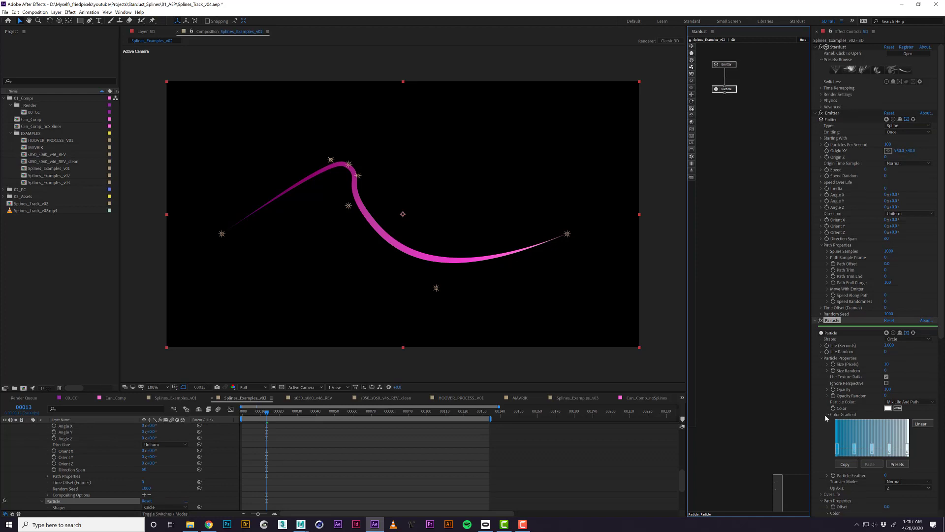
- Collapse the particle's Color Gradient, and set the emitter's Path Trim to 20 and Path Trim End to 40
click(825, 418)
scroll(857, 443, down, 3)
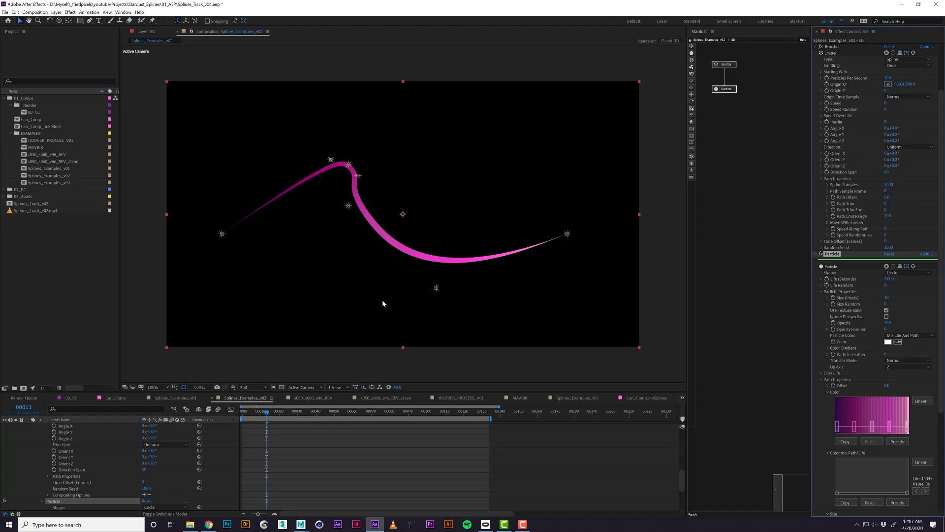
scroll(820, 441, down, 4)
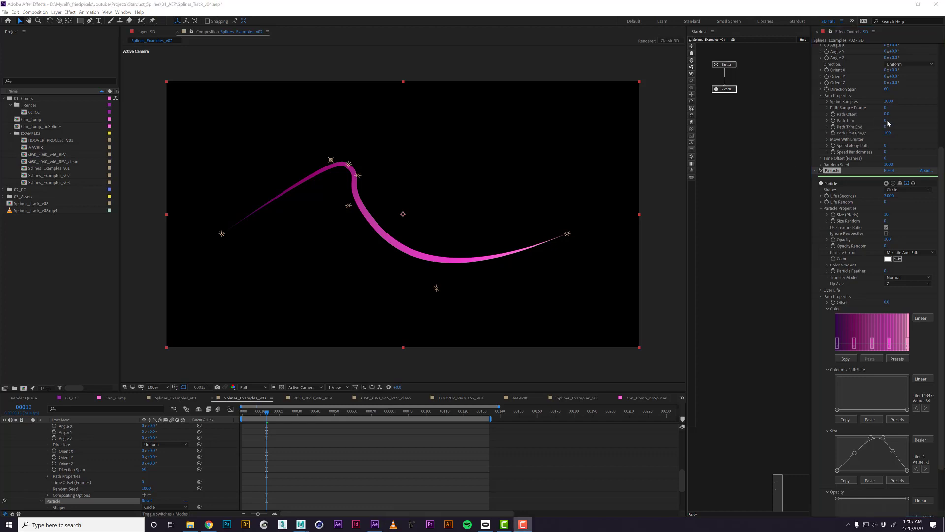
drag(888, 123, 850, 155)
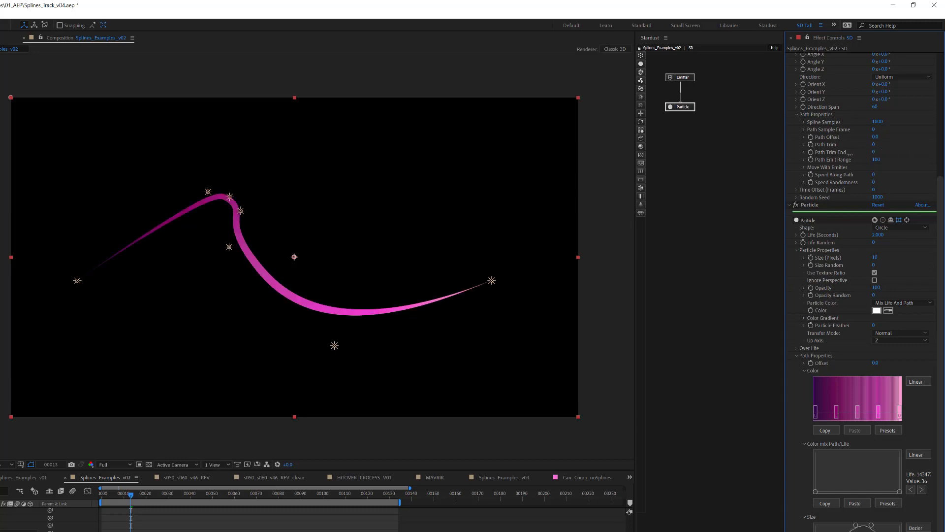
click(873, 146)
text(20)
key(Return)
click(874, 152)
text(40)
key(Return)
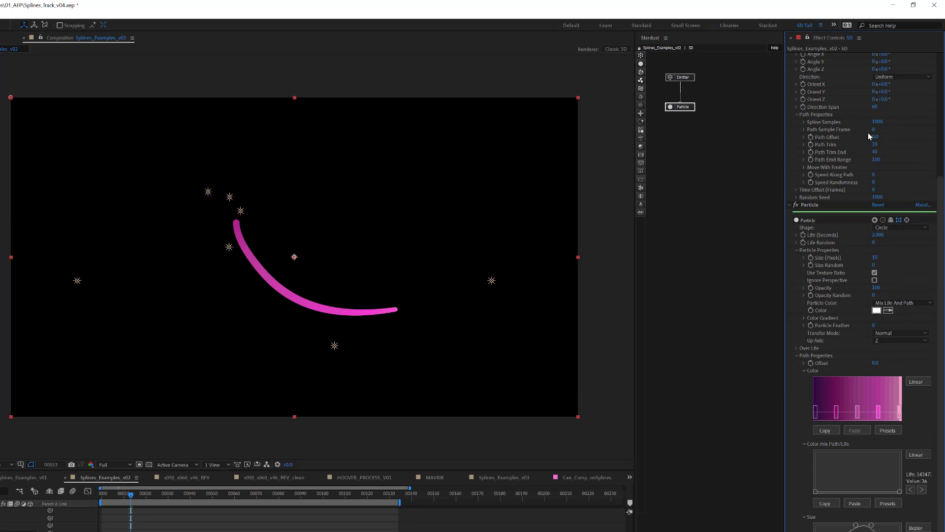
- Slide the trimmed segment along the spline by setting Path Offset to 0.5, then raising it to 0.9 and 1.2
click(874, 137)
text(0.5)
key(Return)
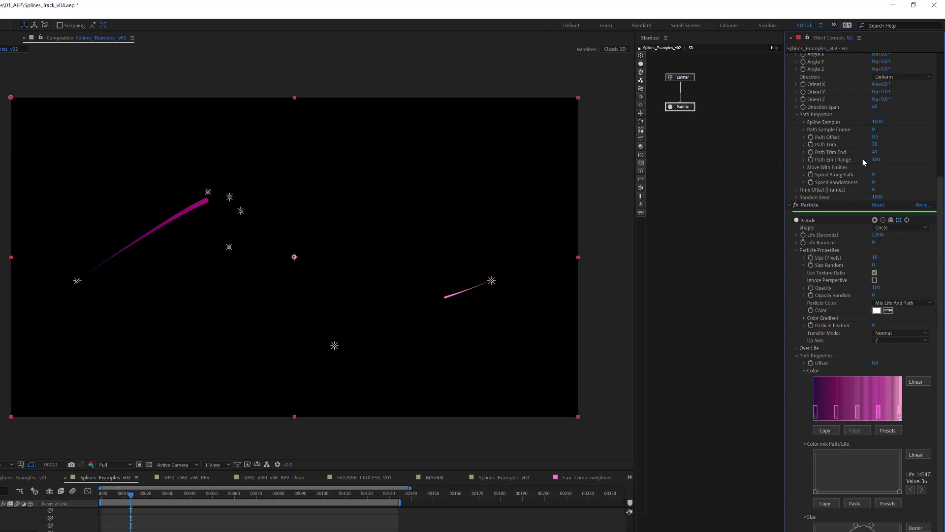
mouse_move(879, 141)
mouse_down()
mouse_move(848, 141)
mouse_move(895, 142)
mouse_up()
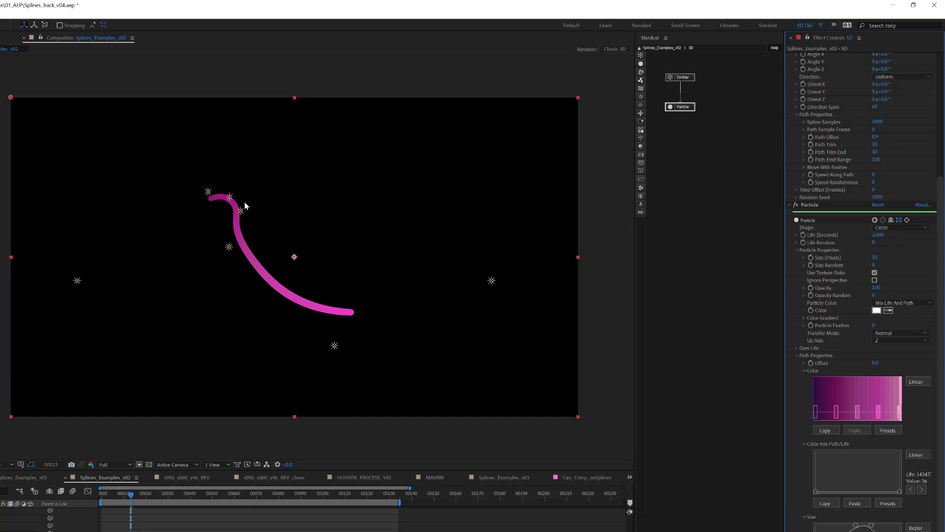
drag(861, 135, 893, 144)
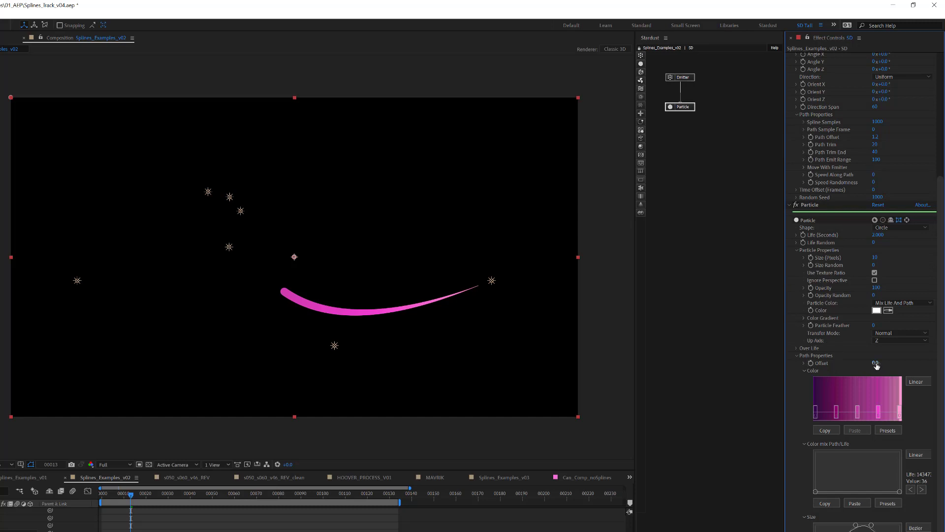
- Reset the emitter's Path Offset, Path Trim and Path Trim End to 0
drag(879, 364, 804, 381)
click(868, 376)
click(875, 137)
text(0)
key(Tab)
text(0)
key(Tab)
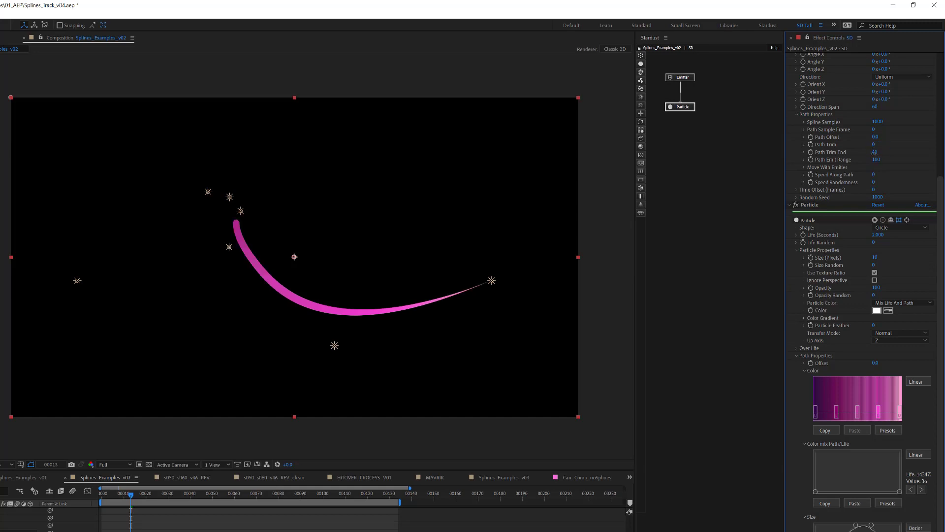
text(0)
key(Return)
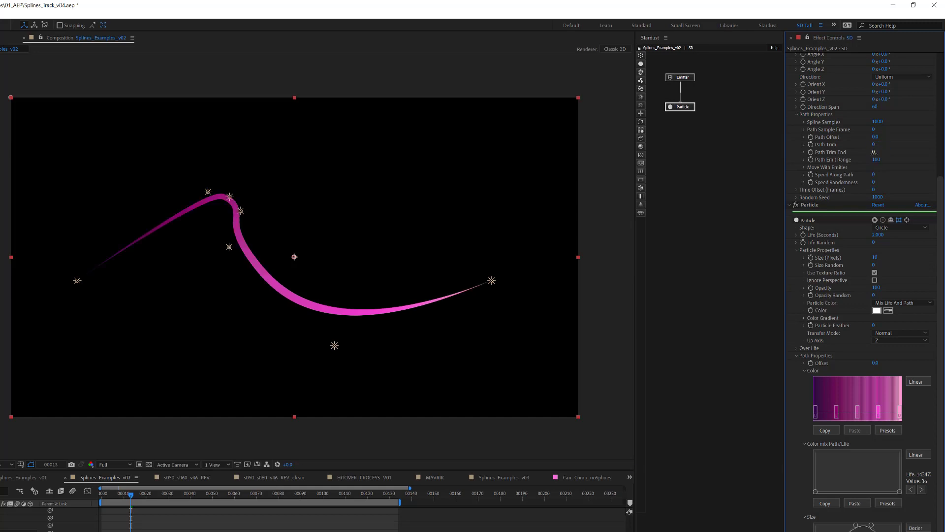
- Try an Offset of 0.5 under the particle's Path Properties, and return it to 0
click(875, 364)
key(Return)
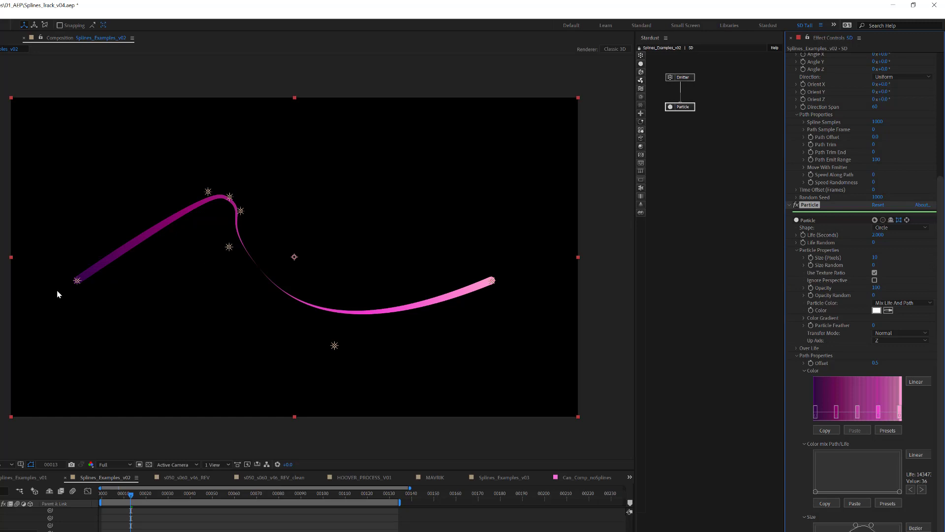
click(876, 363)
text(0)
key(Return)
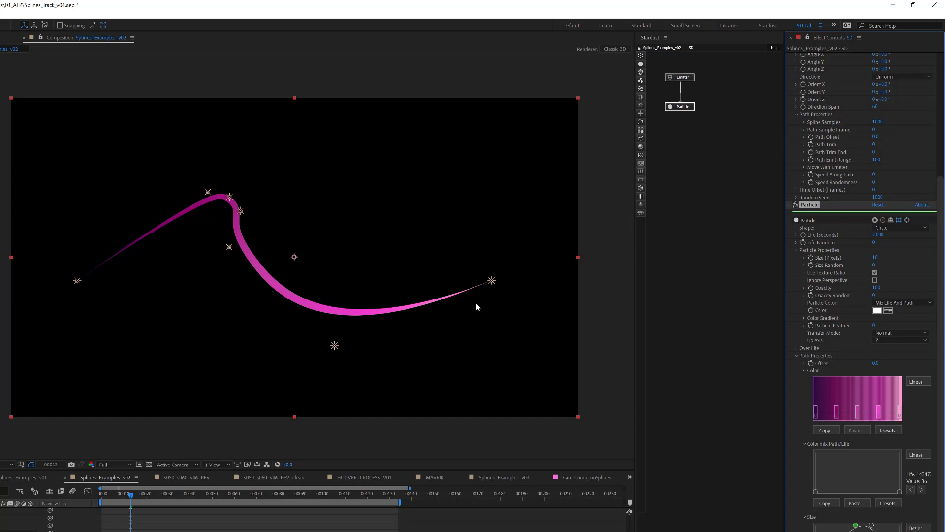
- Change the emitter's Emitting mode to Default
scroll(377, 344, up, 2)
scroll(383, 340, down, 2)
scroll(890, 208, up, 5)
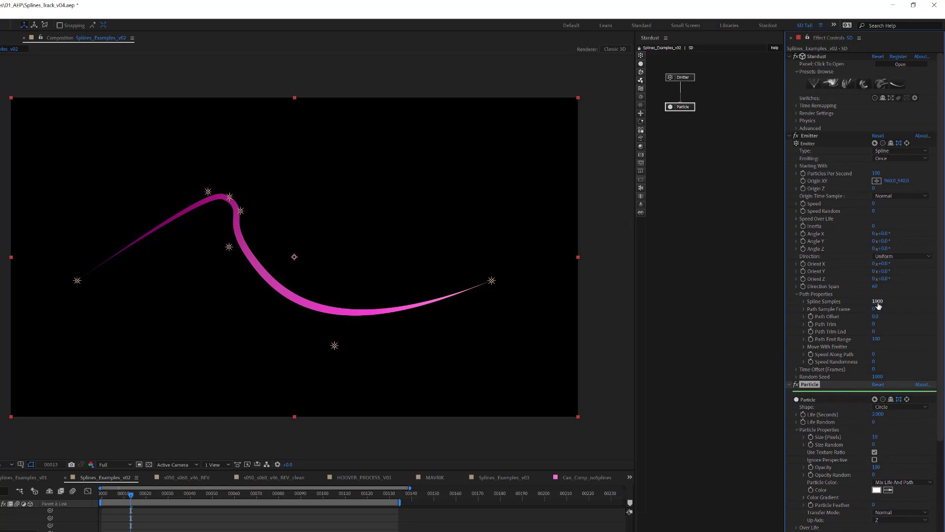
click(885, 156)
click(885, 167)
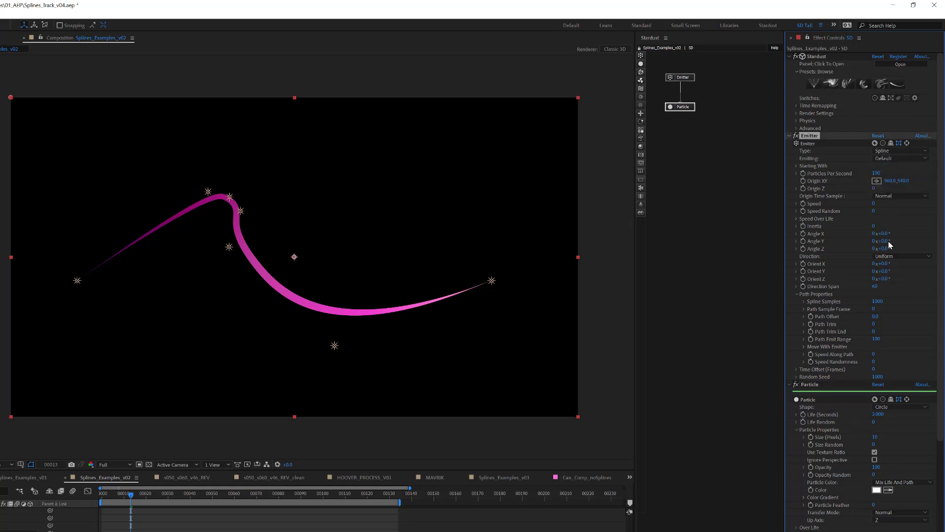
- Set the emitter's Speed Along Path and Speed Randomness to 50 and preview the particles moving along the spline
click(876, 354)
text(50)
click(873, 362)
text(50)
key(Return)
key(space)
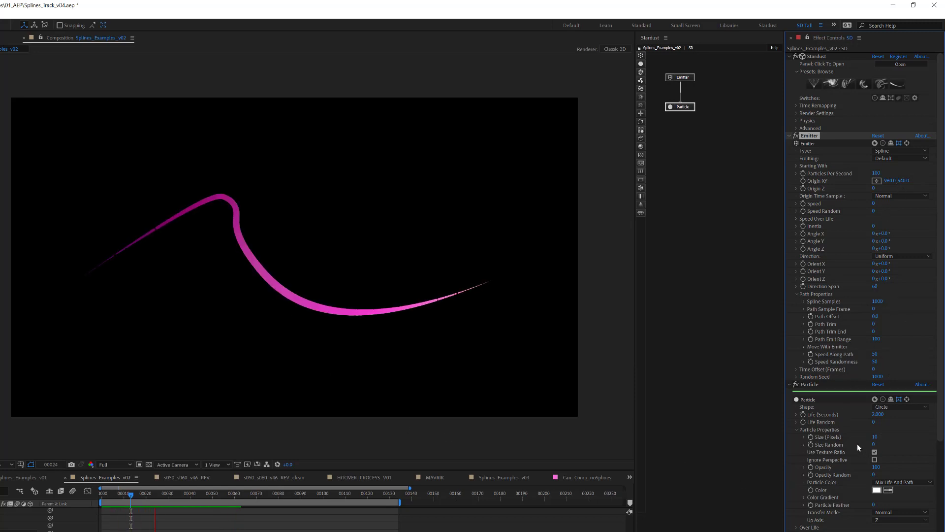
click(86, 277)
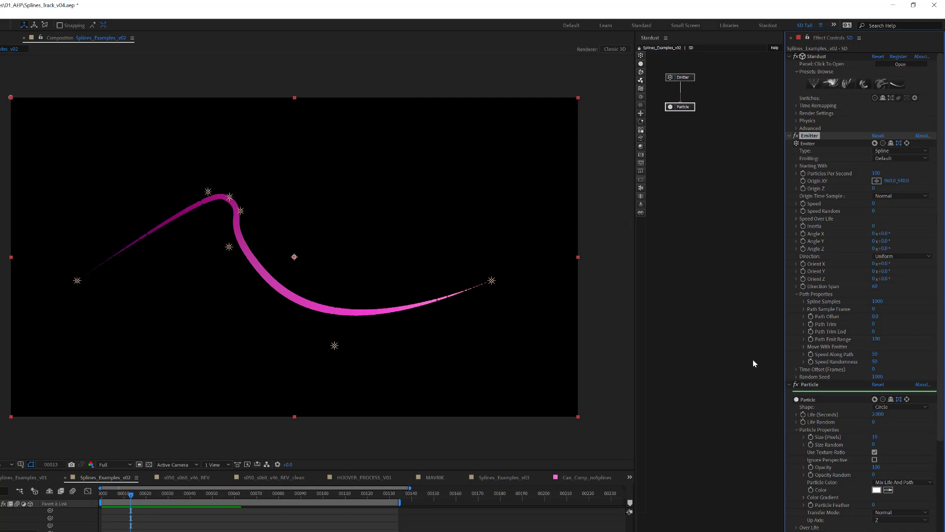
- Set Path Emit Range to 1 so particles start from one end of the spline, and preview the animation
click(877, 340)
text(1)
key(Return)
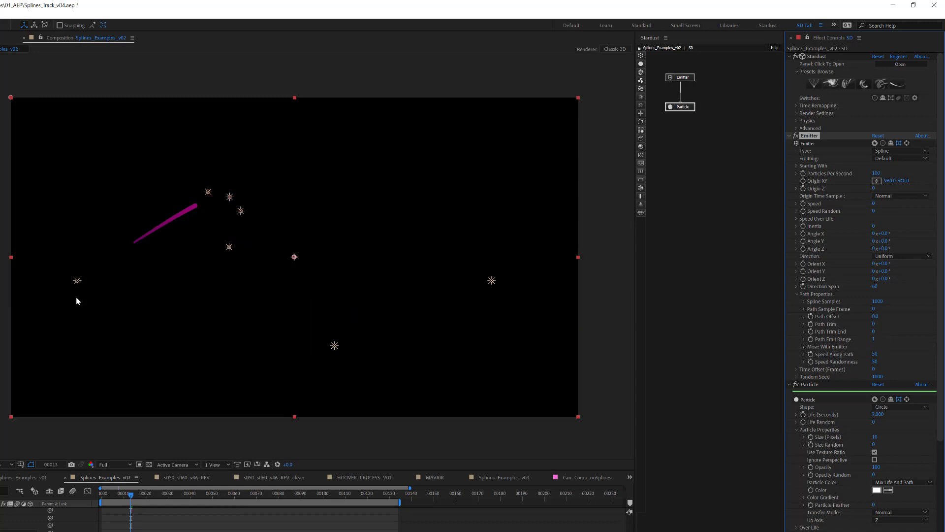
key(space)
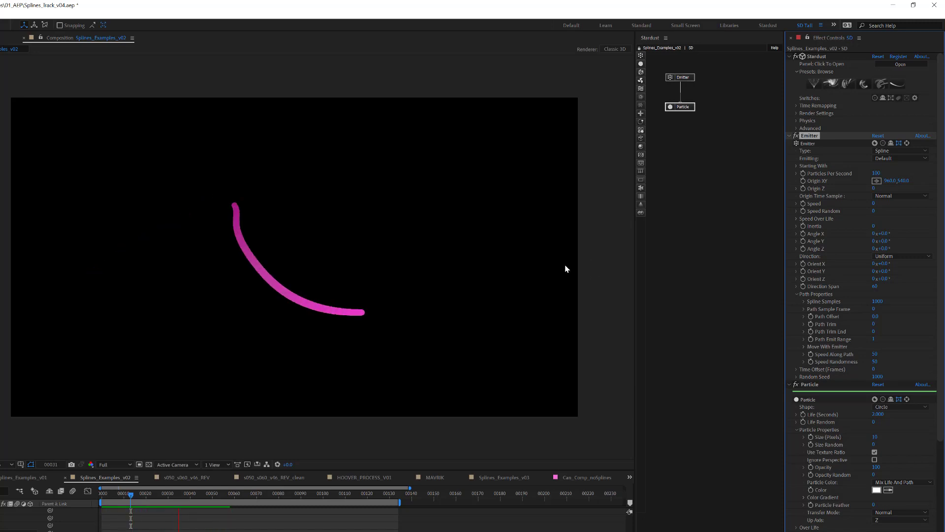
click(494, 284)
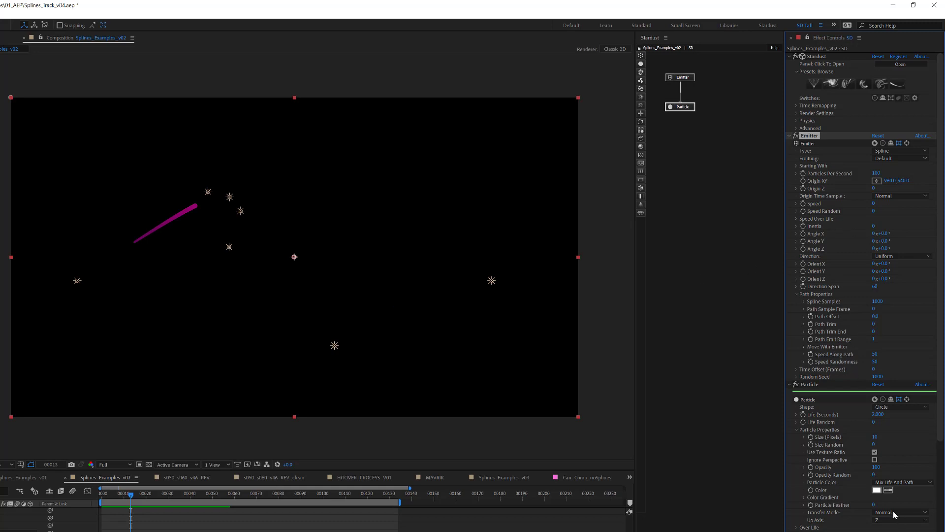
- Switch Particle Color to Random From Gradient and preview the animation
click(888, 482)
click(867, 511)
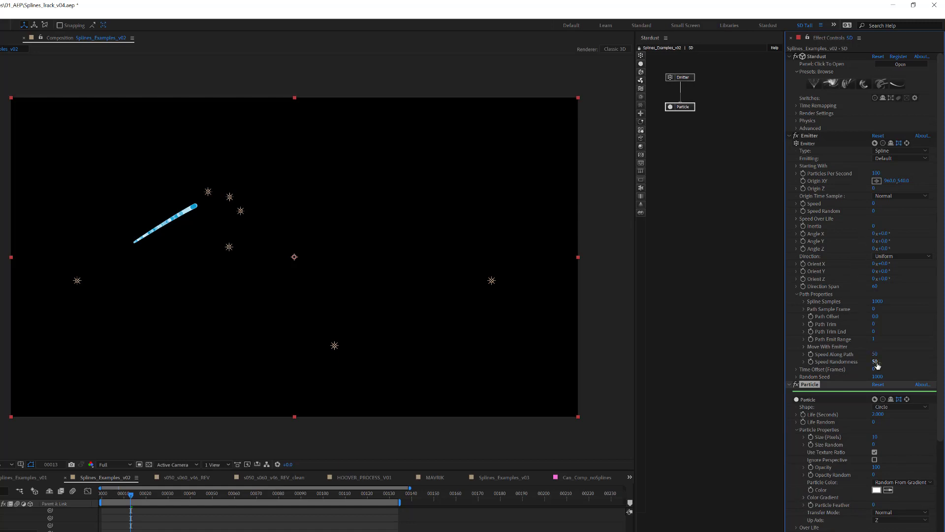
key(space)
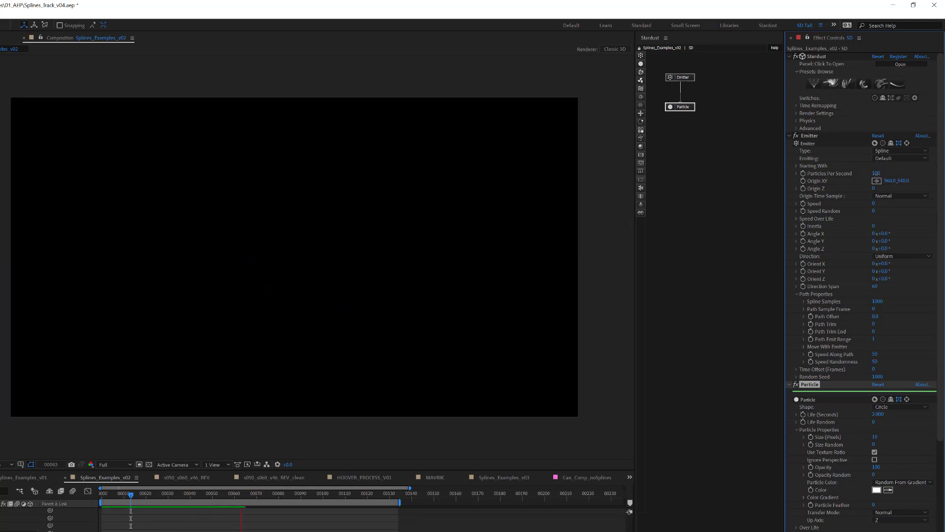
- Set the emitter's Particles Per Second to 250 and Spline Samples to 150, and preview the flow
click(877, 173)
text(250)
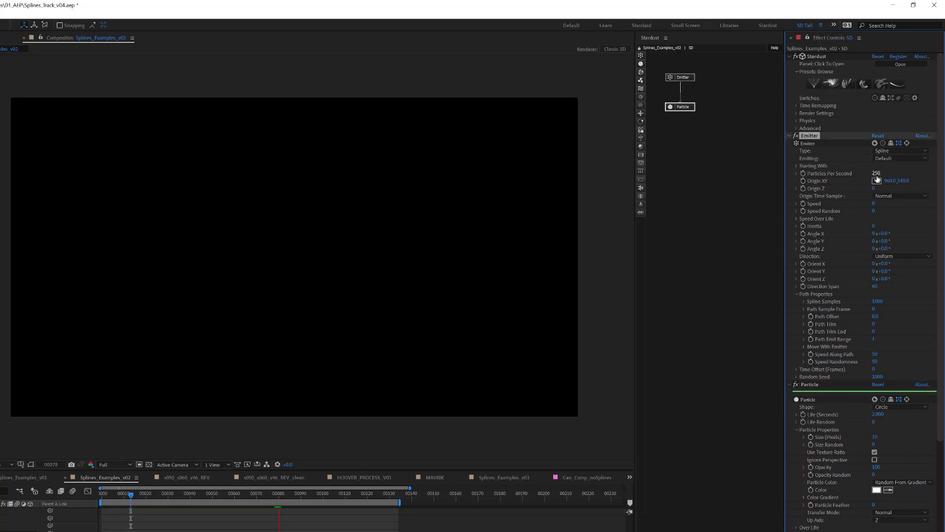
key(Return)
click(877, 301)
text(65)
text(0)
key(Return)
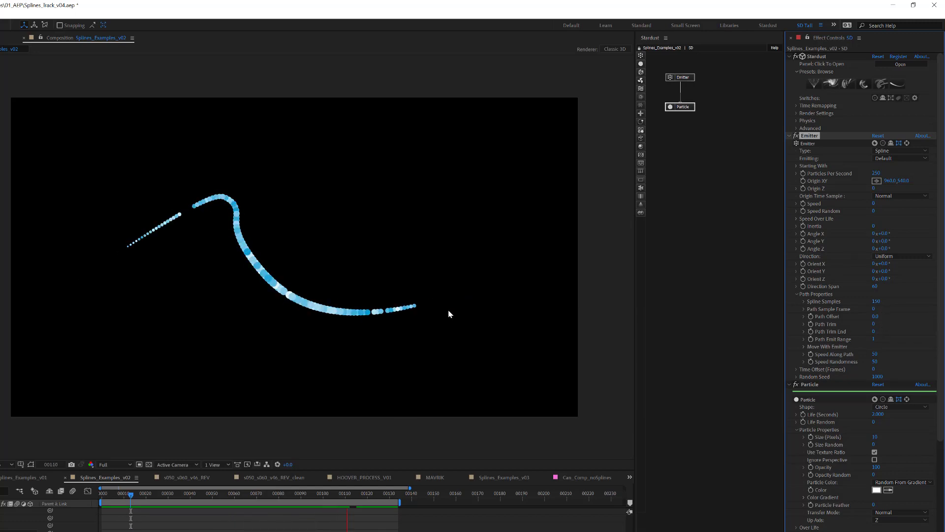
key(space)
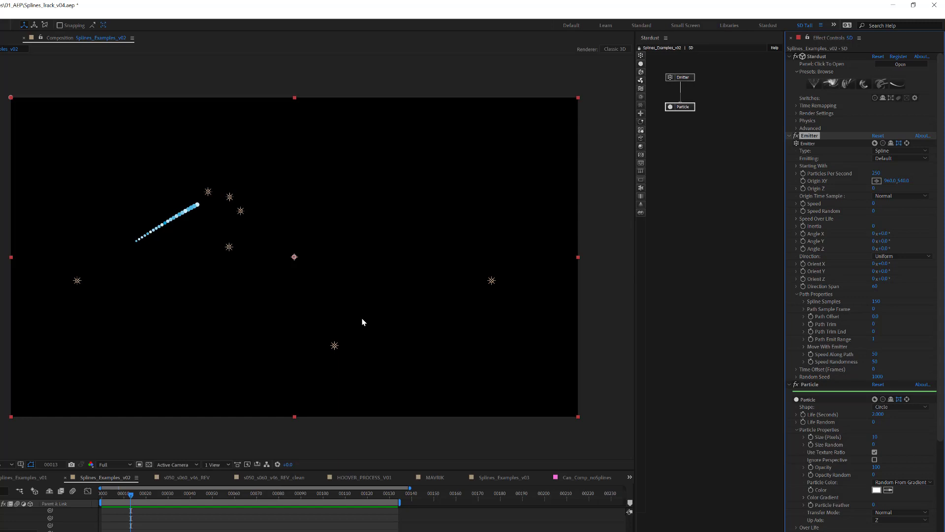
- Open the Splines_Examples_v03 composition and examine its Model and path Deform node settings
click(491, 479)
drag(294, 497, 348, 502)
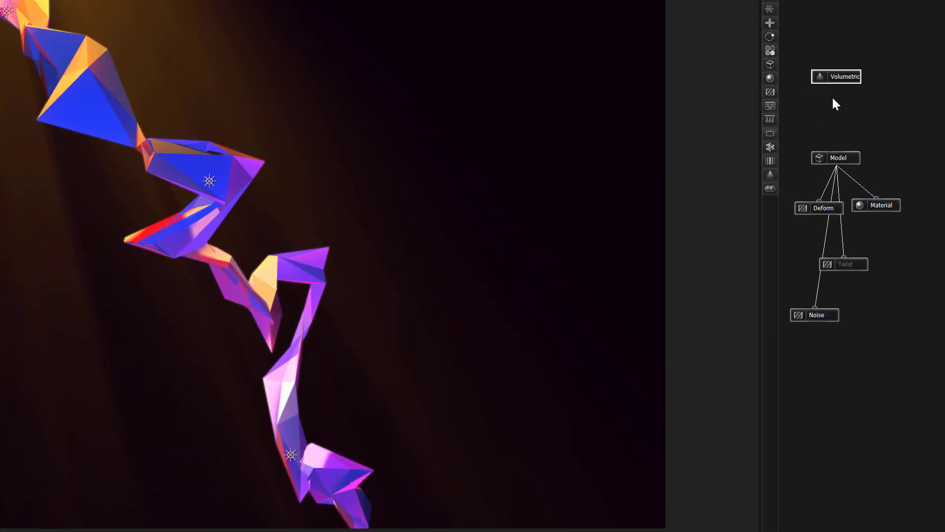
click(823, 155)
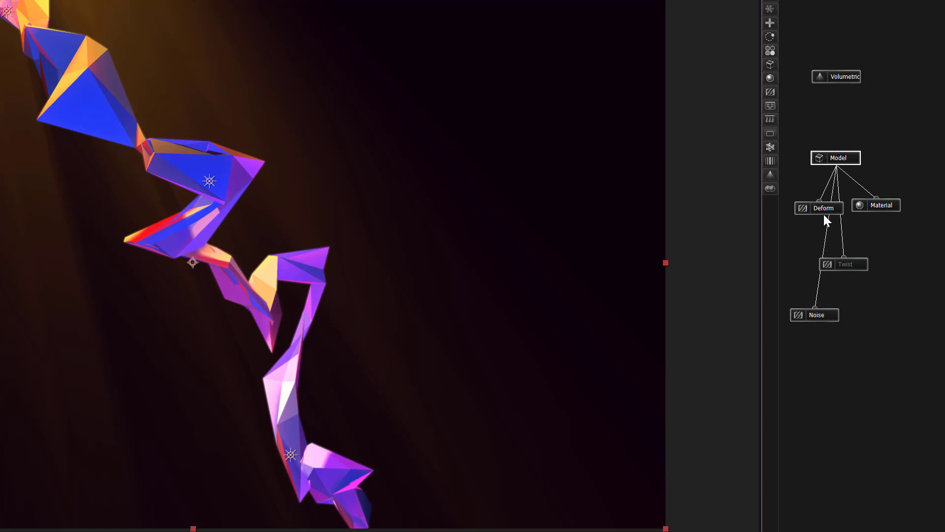
click(806, 209)
drag(805, 208, 797, 213)
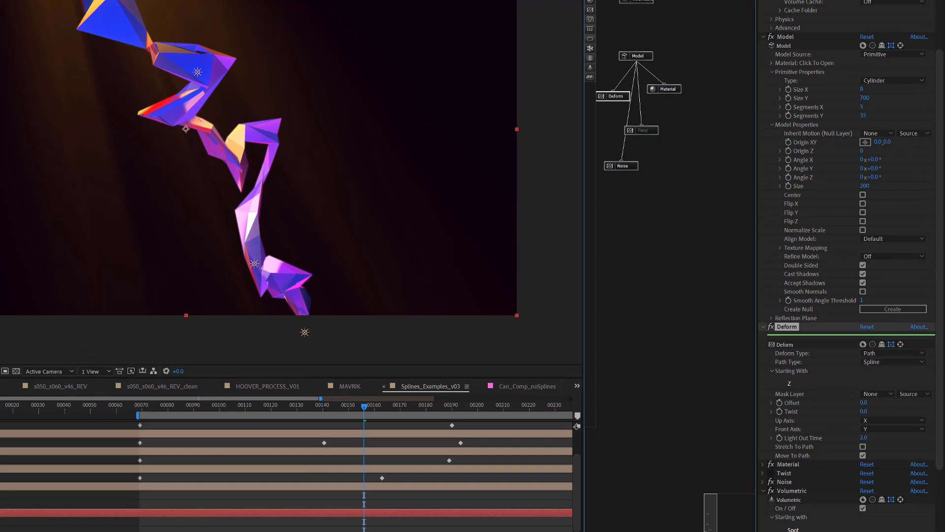
- Select the animated Z lights and scrub and preview how their motion bends the deformed model
click(285, 469)
scroll(286, 477, up, 1)
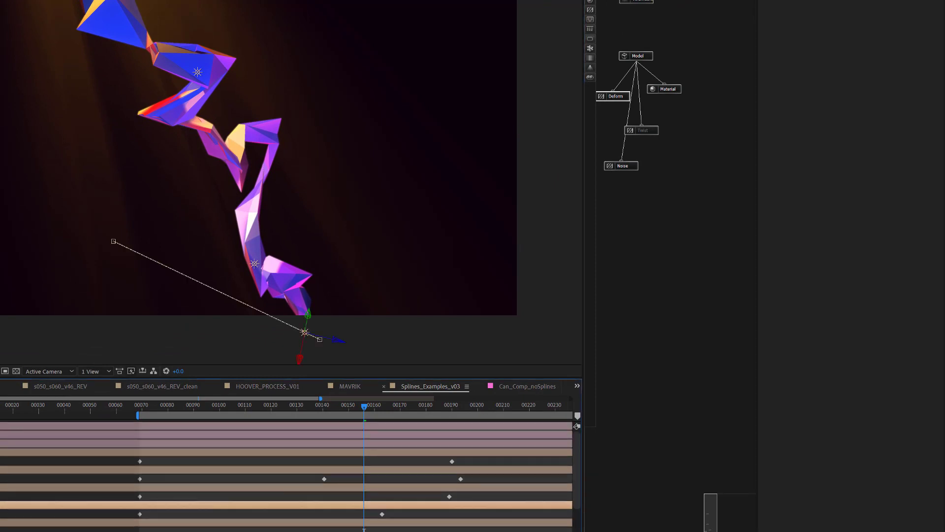
shift+click(2, 452)
drag(364, 407, 366, 425)
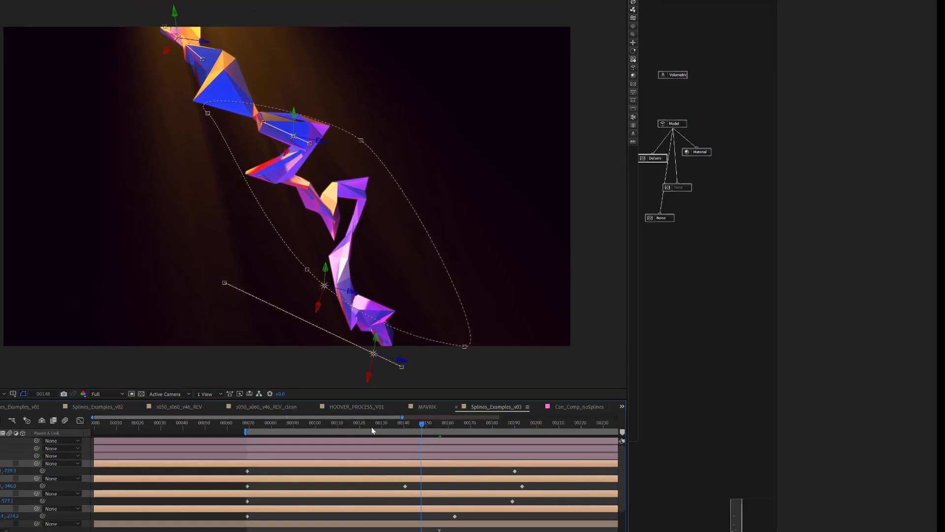
key(space)
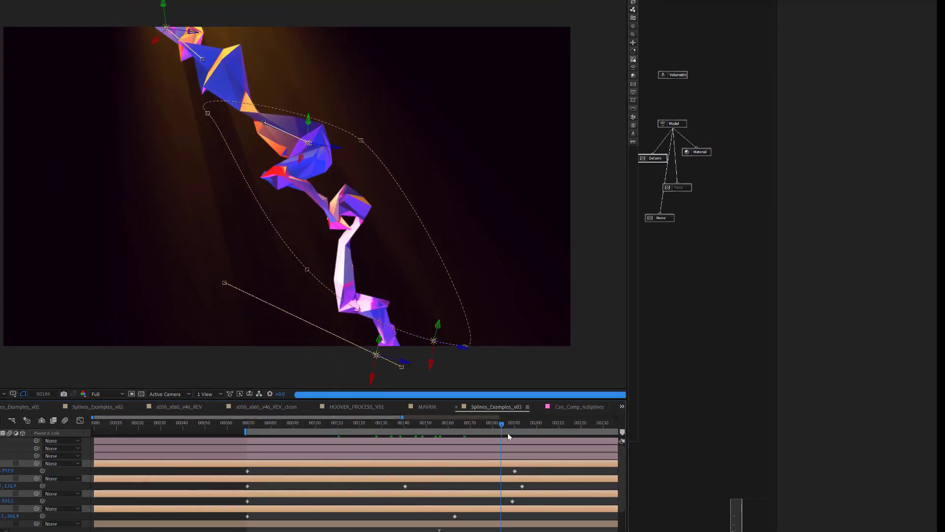
key(space)
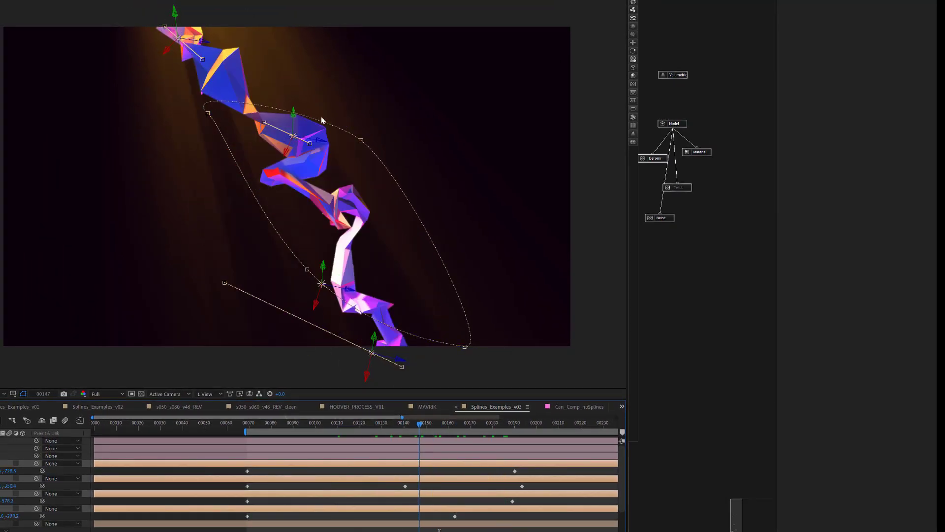
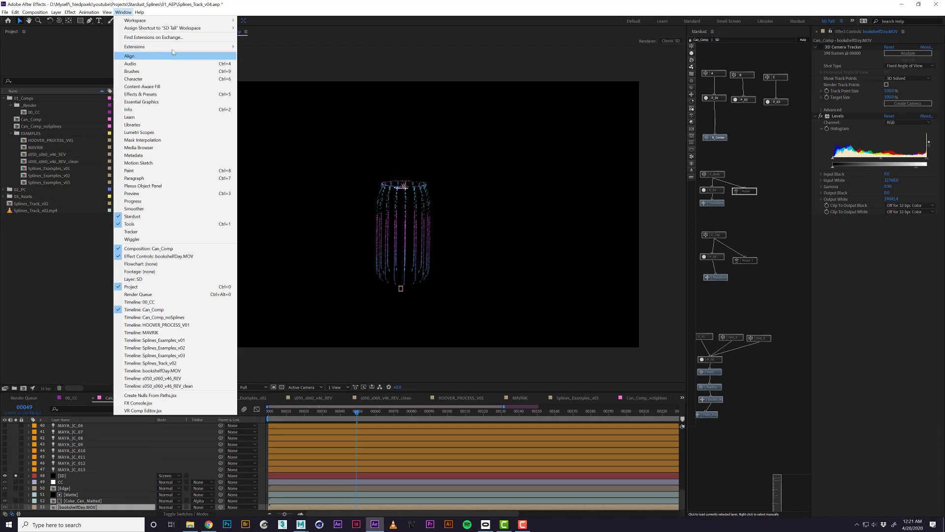
- Open the Autodesk Maya Live Link extension from the Can_Comp composition
mouse_move(148, 47)
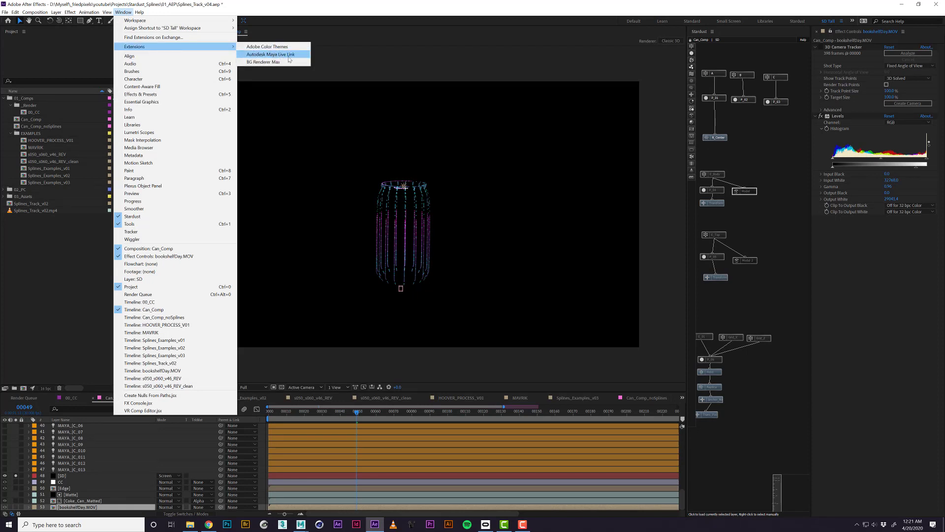
click(290, 55)
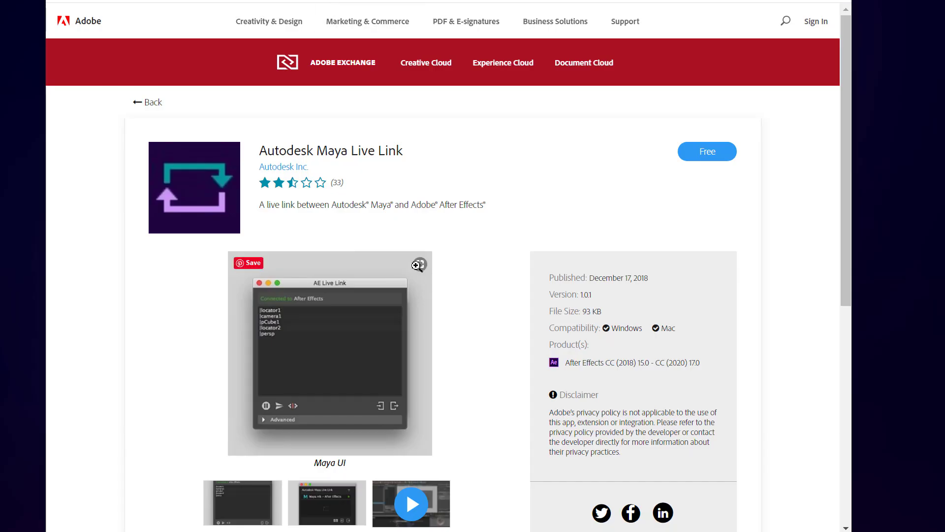
- In the browser, review the Maya Live Link page on Adobe Exchange and decline notifications on the Null Swapper article
scroll(449, 276, down, 2)
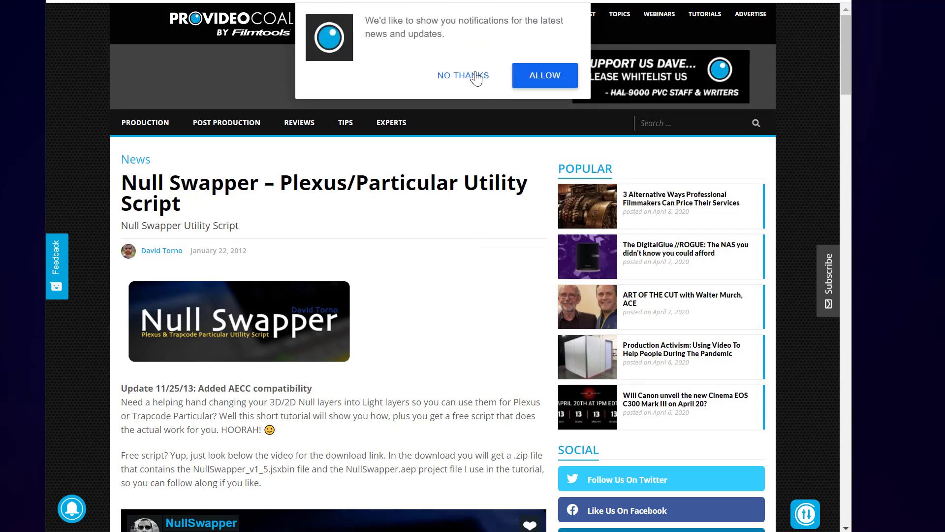
click(474, 76)
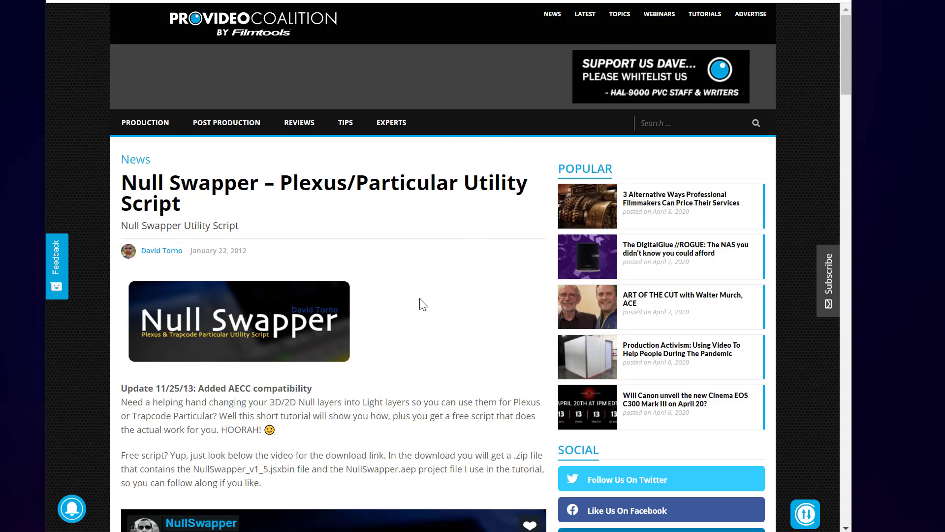
- Review the Null Swapper article down to its video and script download link
scroll(436, 296, down, 3)
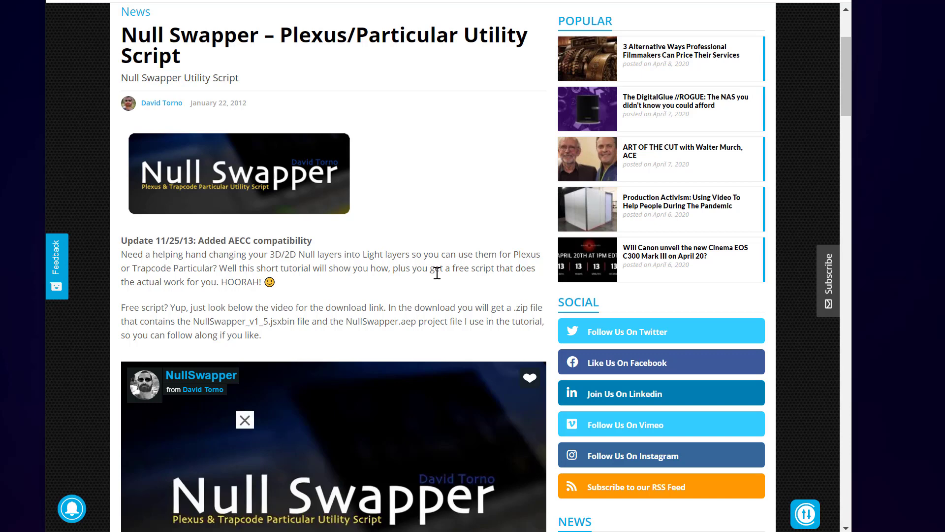
scroll(437, 273, down, 3)
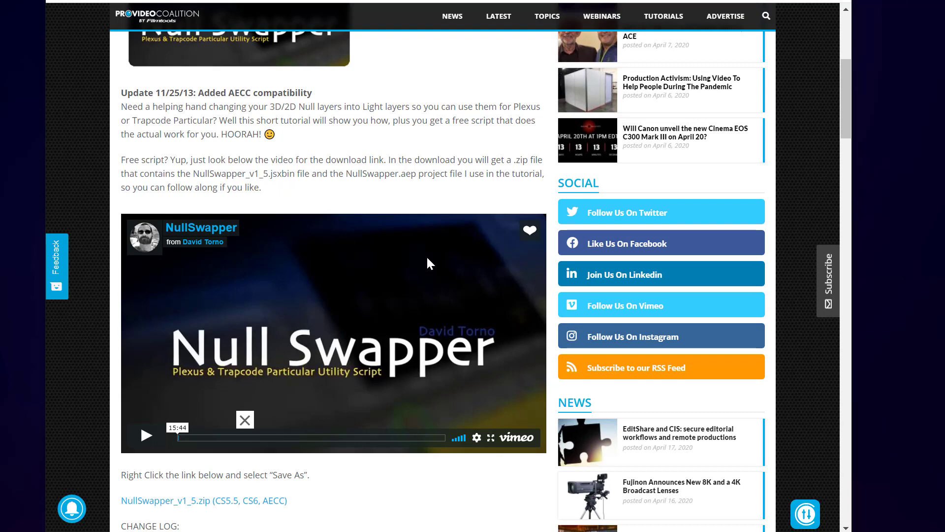
scroll(427, 261, down, 2)
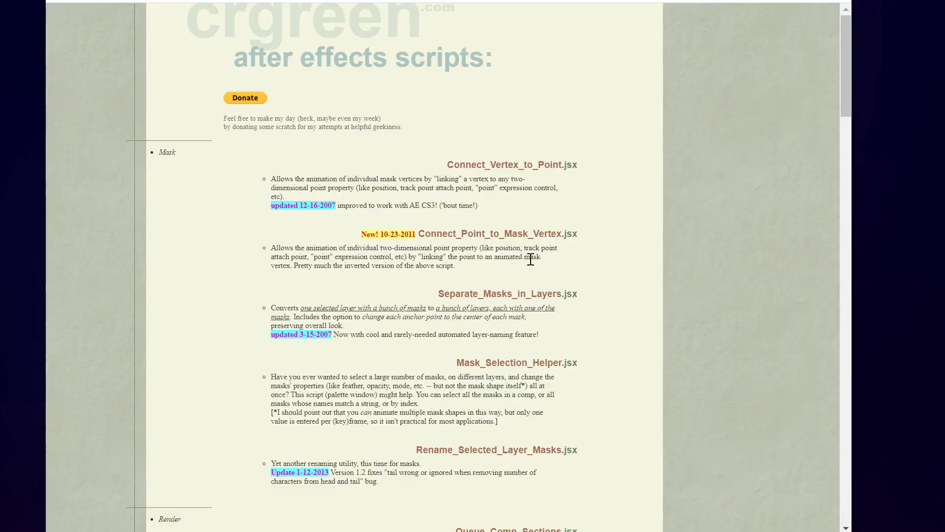
- Browse the crgreen After Effects scripts page to the Selected_Layers_Renamer.jsx entry and read its description
scroll(564, 247, down, 20)
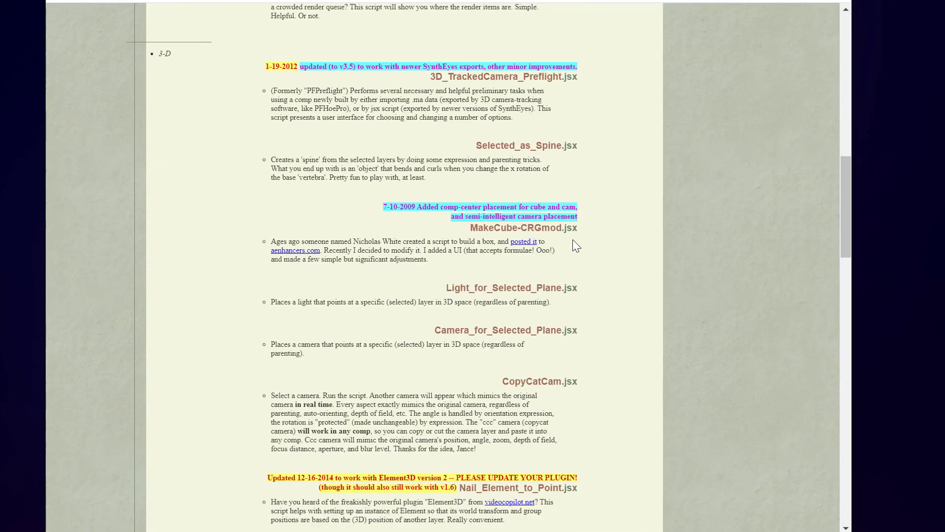
scroll(573, 241, down, 7)
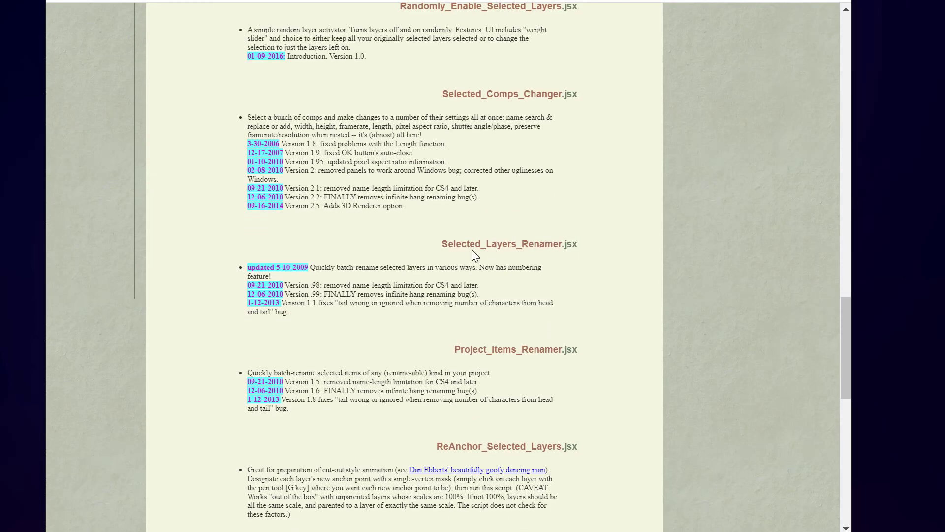
drag(427, 243, 595, 249)
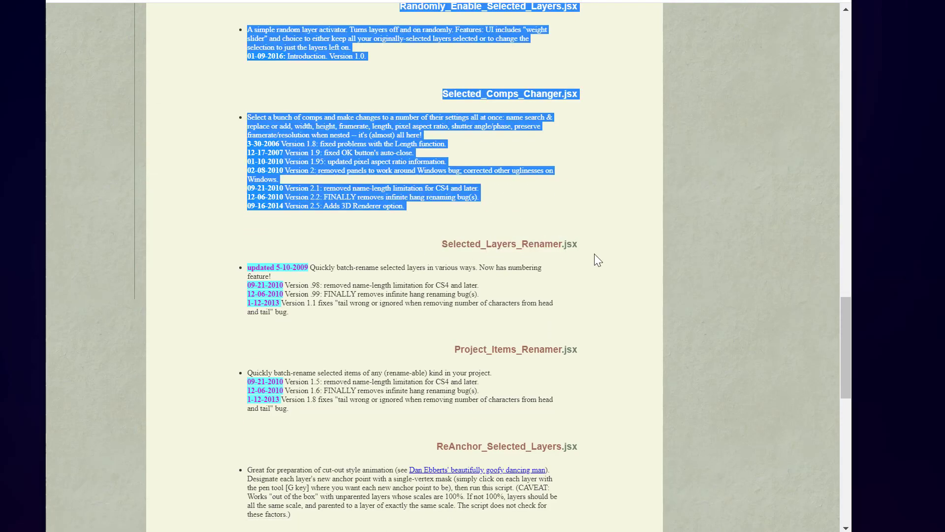
click(342, 293)
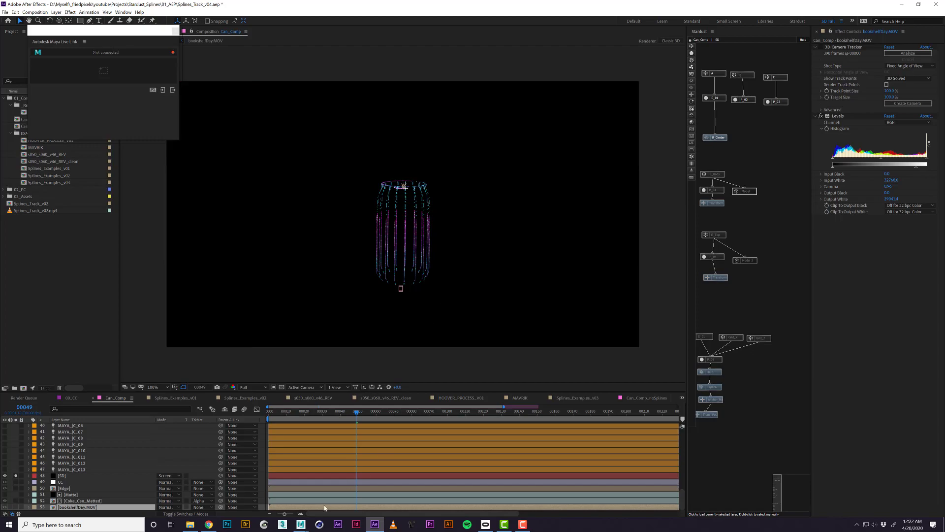
- Switch to Maya with the CokeCan_v02 scene, close the Render View and bring the whole can into view
click(301, 524)
click(329, 508)
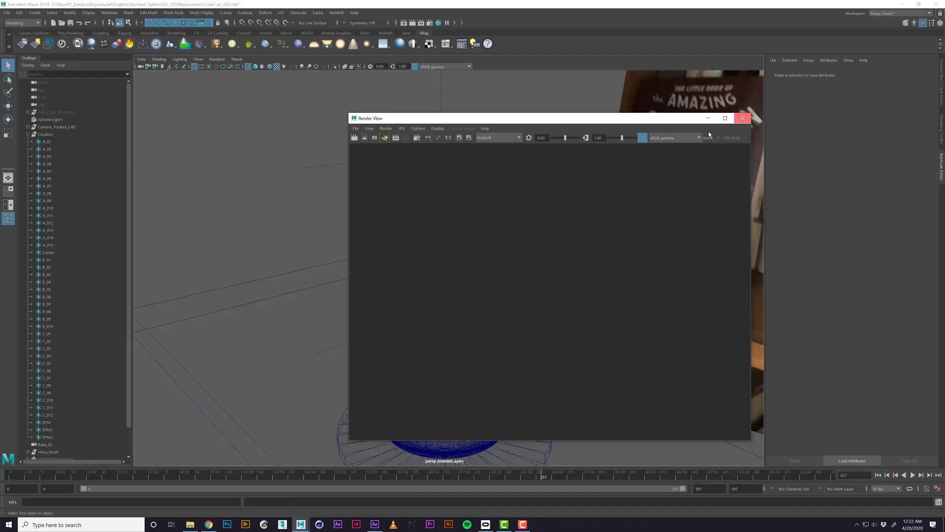
click(742, 118)
drag(480, 240, 460, 243)
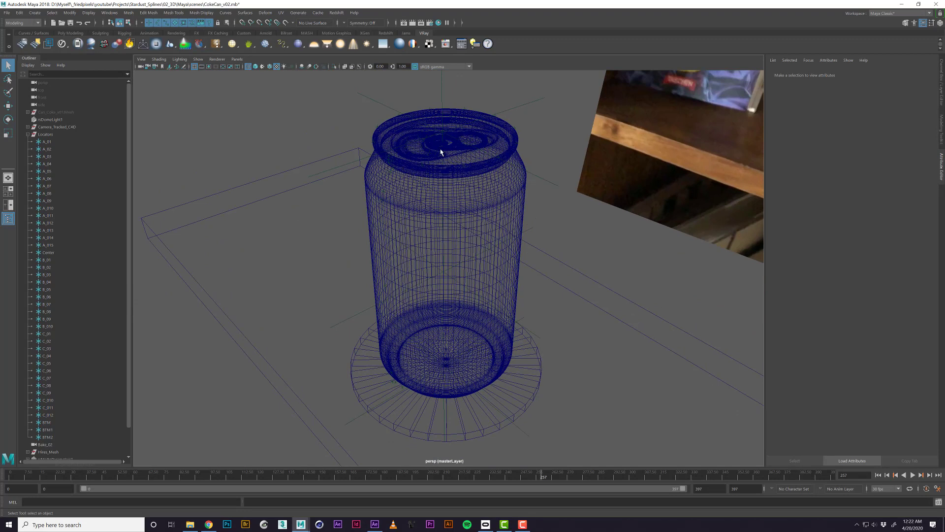
- Select the Locators group, turn on shaded display and examine the locators placed along the can and its lid
click(49, 136)
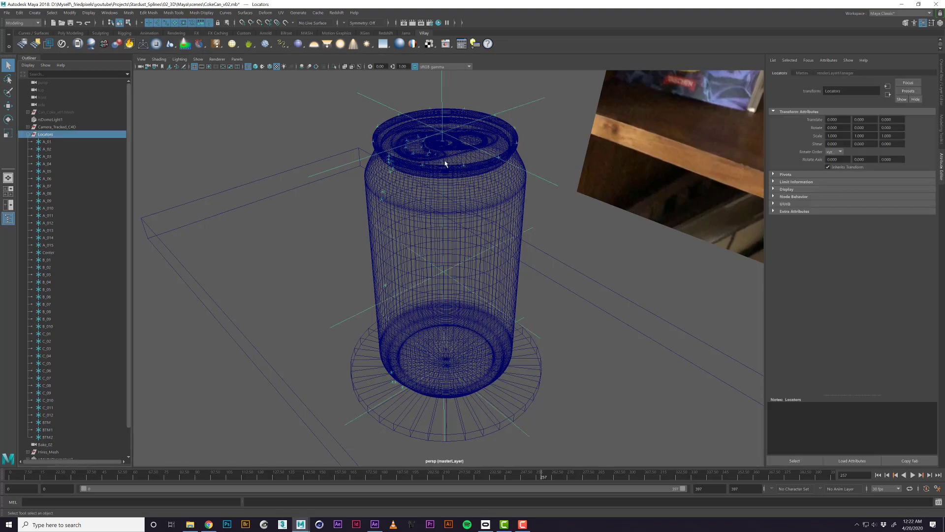
drag(446, 164, 357, 262)
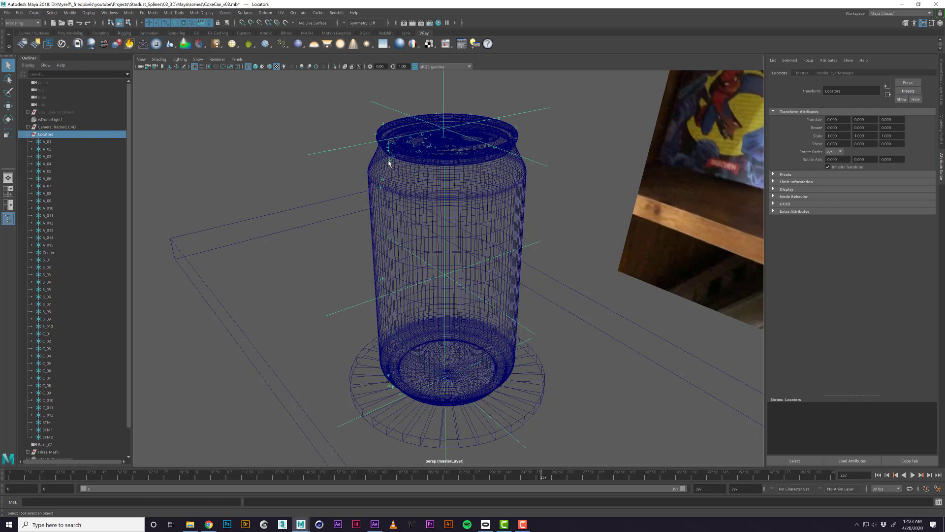
key(5)
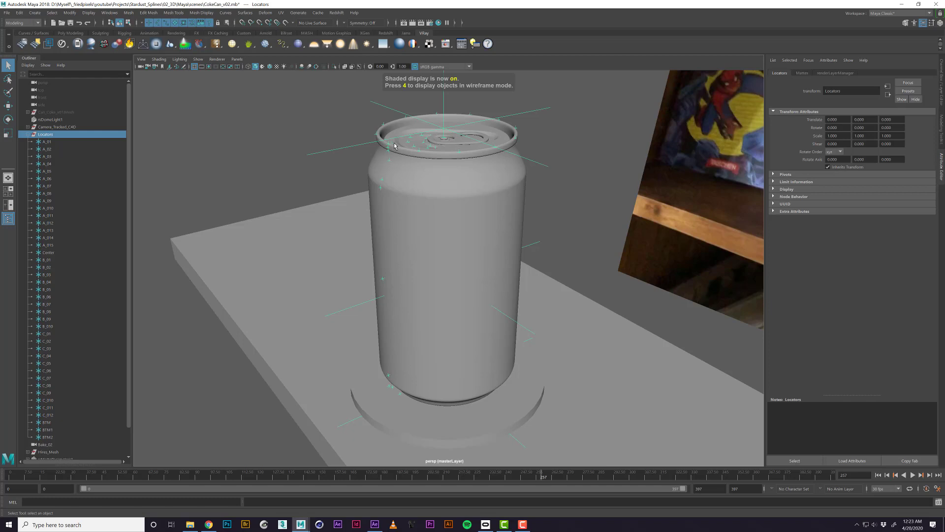
drag(394, 148, 382, 170)
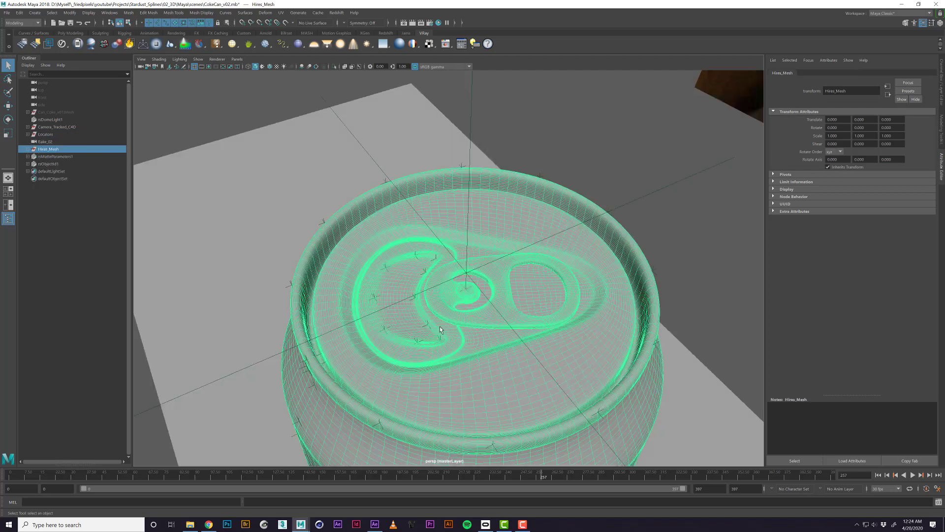
drag(436, 303, 424, 266)
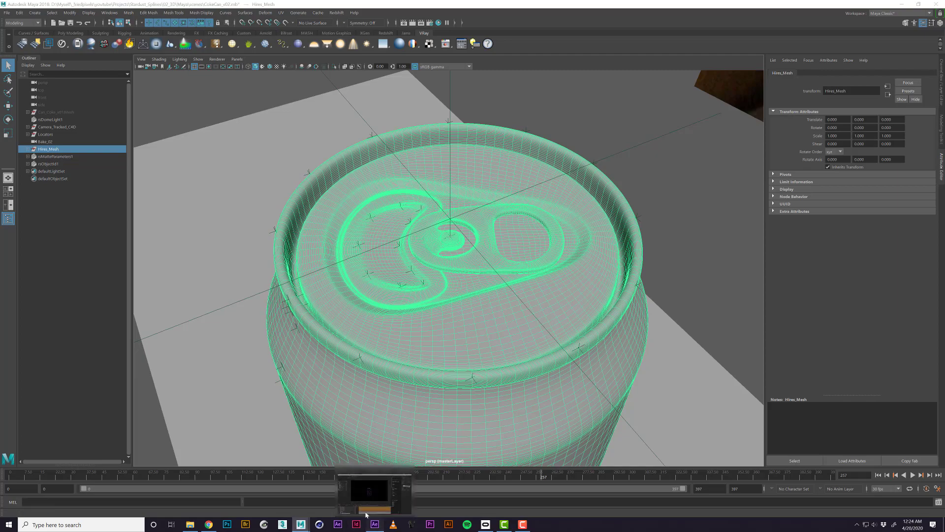
- In After Effects, open the Can_Comp_noSplines composition, select its Stardust nodes and go to frame 53
click(365, 512)
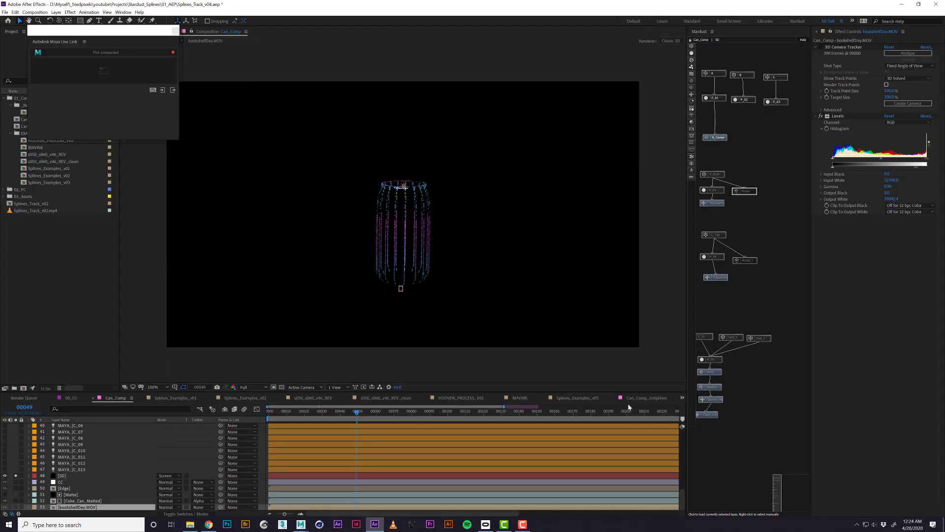
scroll(590, 402, down, 5)
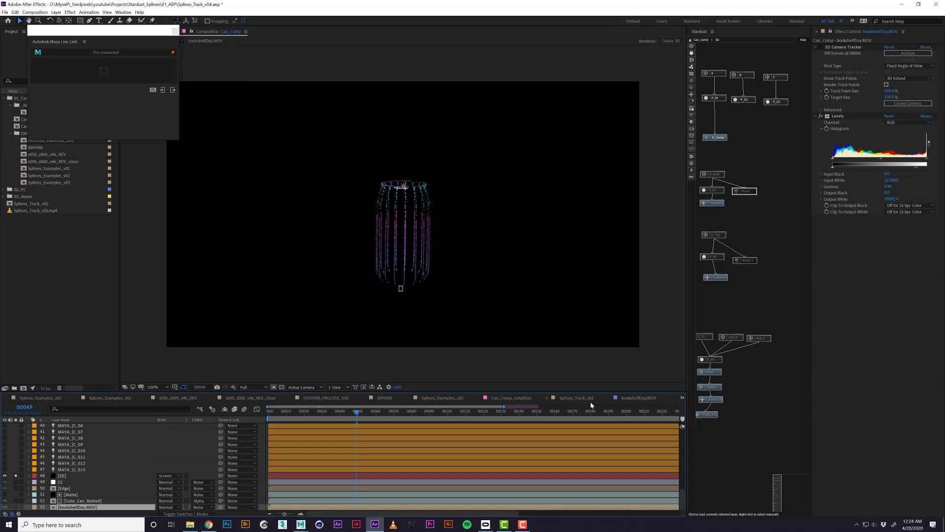
click(512, 398)
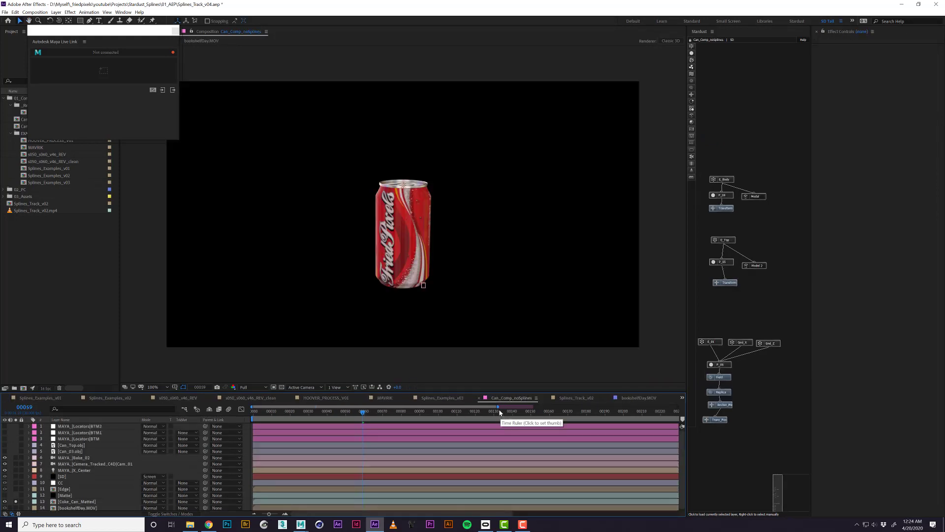
drag(719, 143, 778, 415)
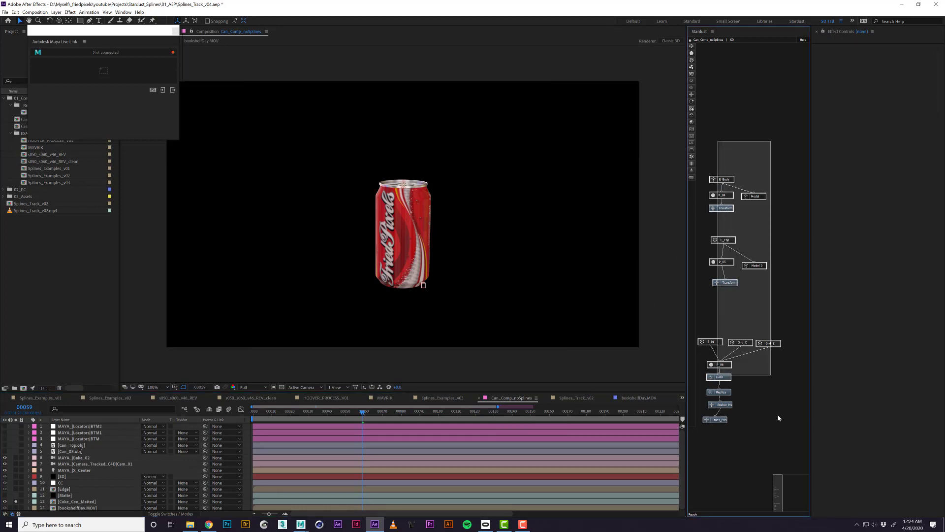
drag(775, 293, 775, 293)
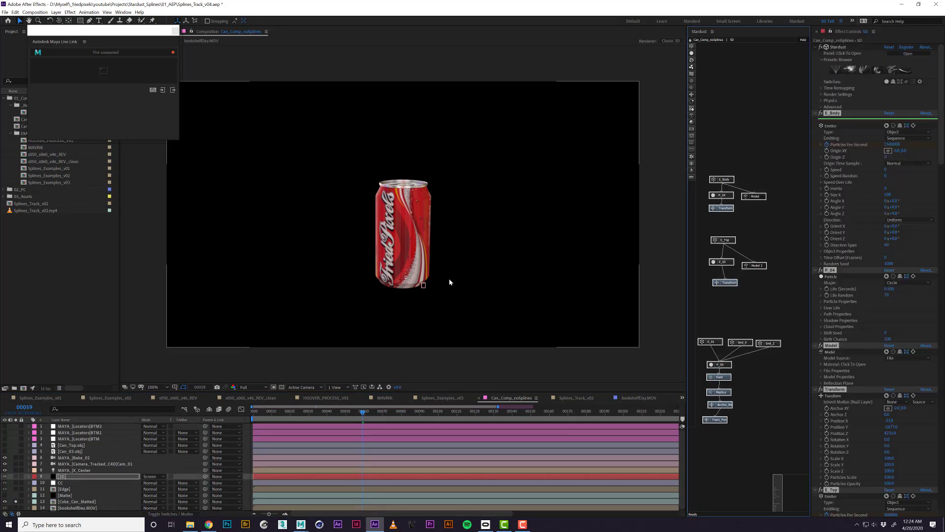
click(351, 411)
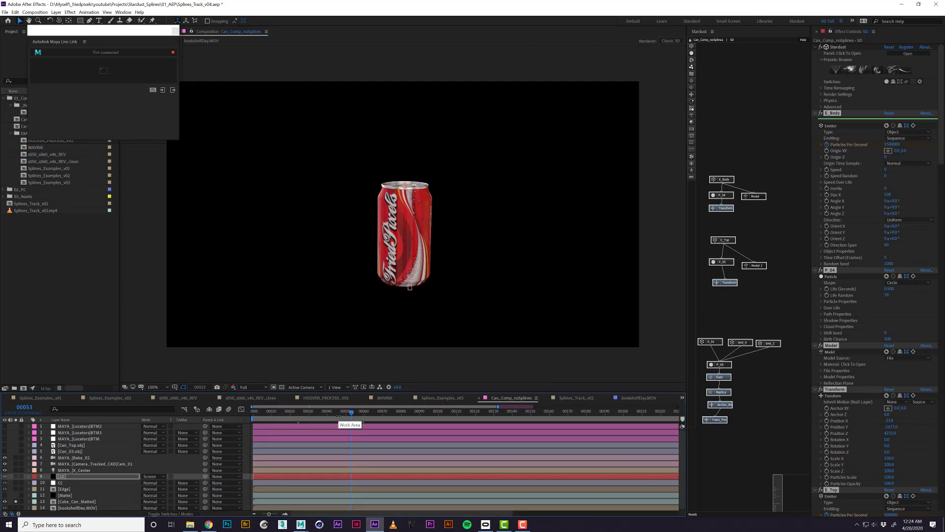
- Return to Maya and open the Adobe After Effects Live Link window
click(905, 5)
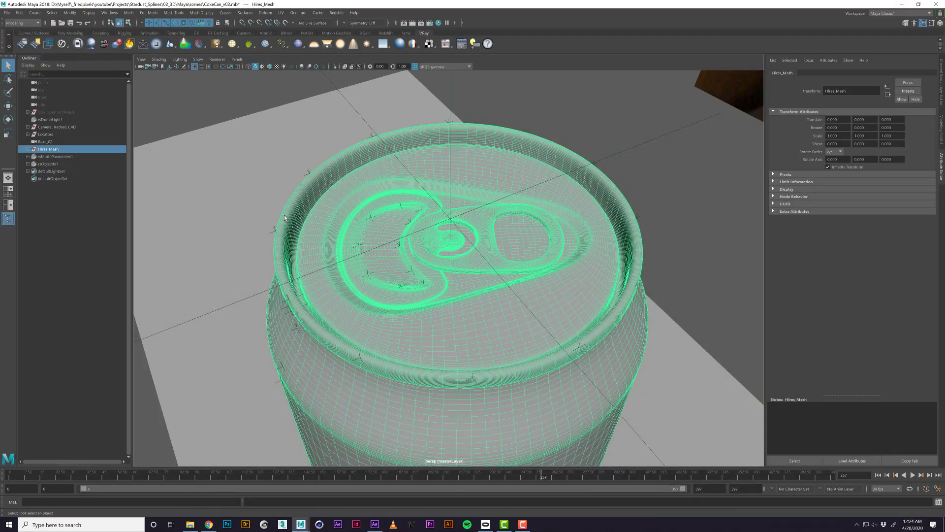
click(7, 13)
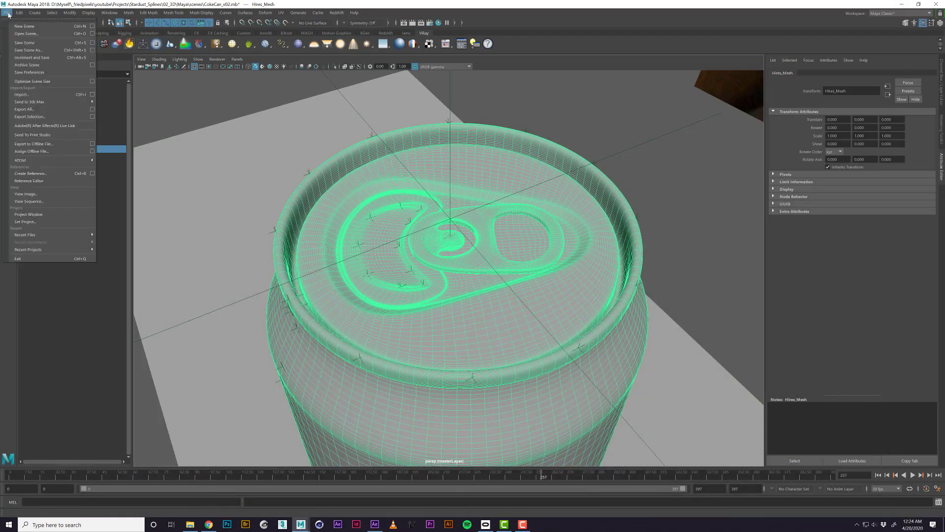
click(38, 126)
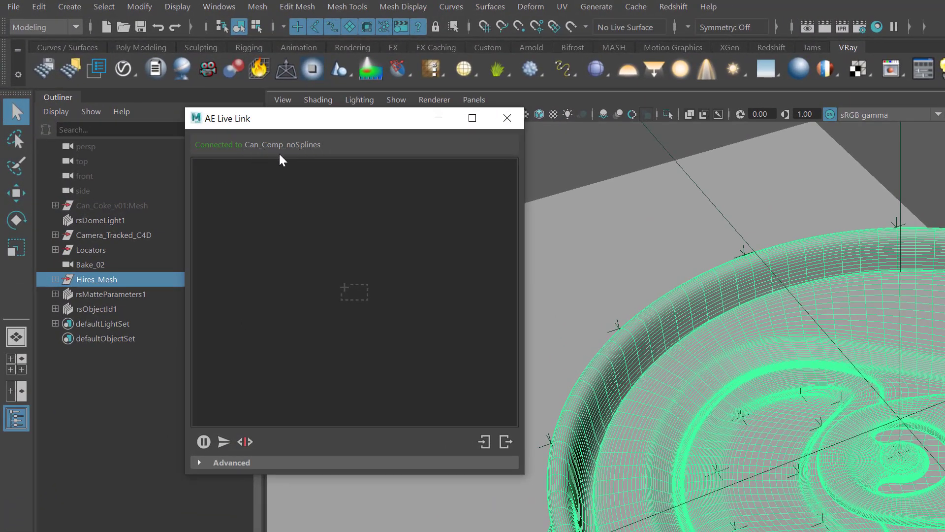
- Set the scale ratio to 1:10 in AE Live Link's advanced settings and minimize the Live Link window
click(201, 462)
drag(497, 379, 431, 376)
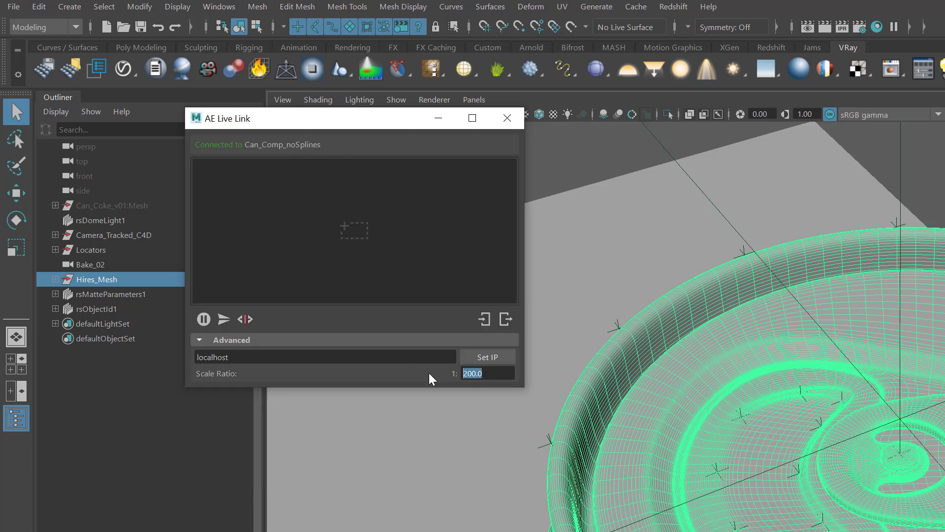
text(10)
click(201, 341)
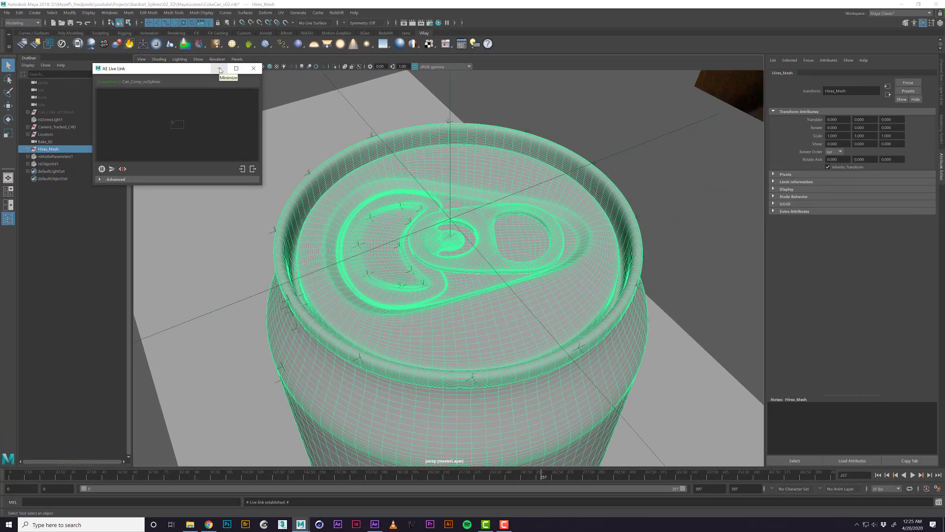
click(220, 69)
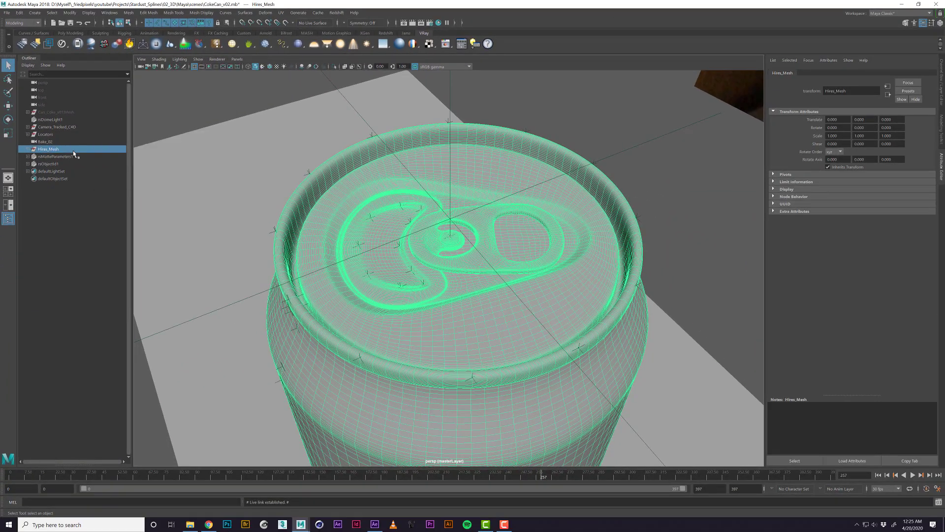
- Hide the Hires_Mesh group and show the low-resolution Can_Coke_v01:Mesh group in its place
key(ctrl+h)
click(64, 113)
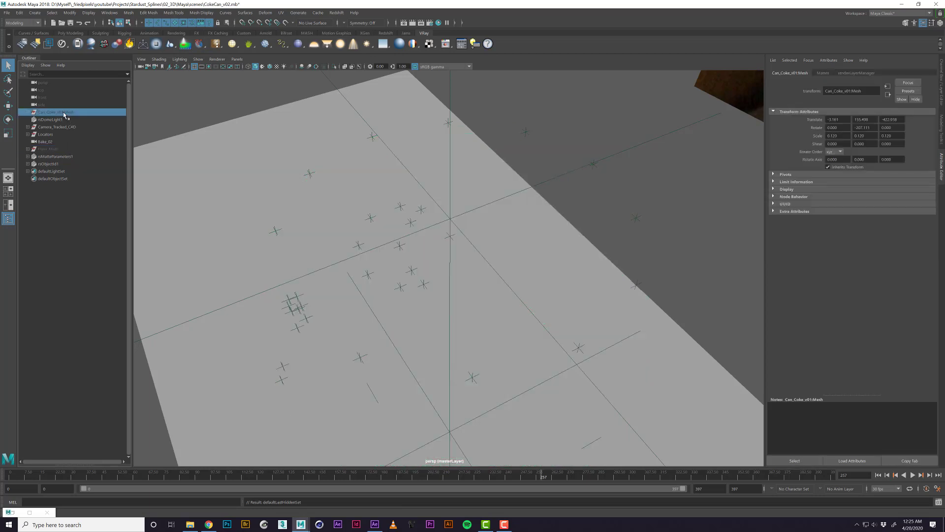
key(shift+h)
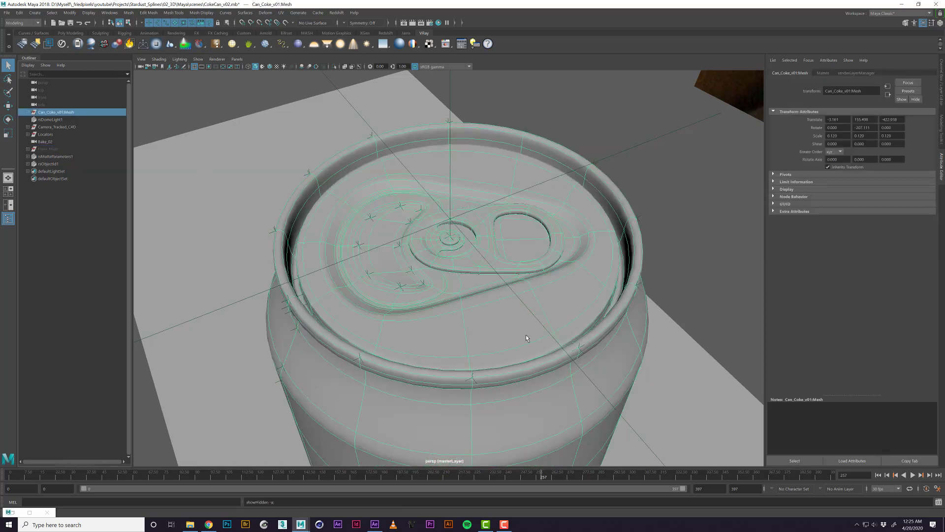
drag(525, 338, 494, 325)
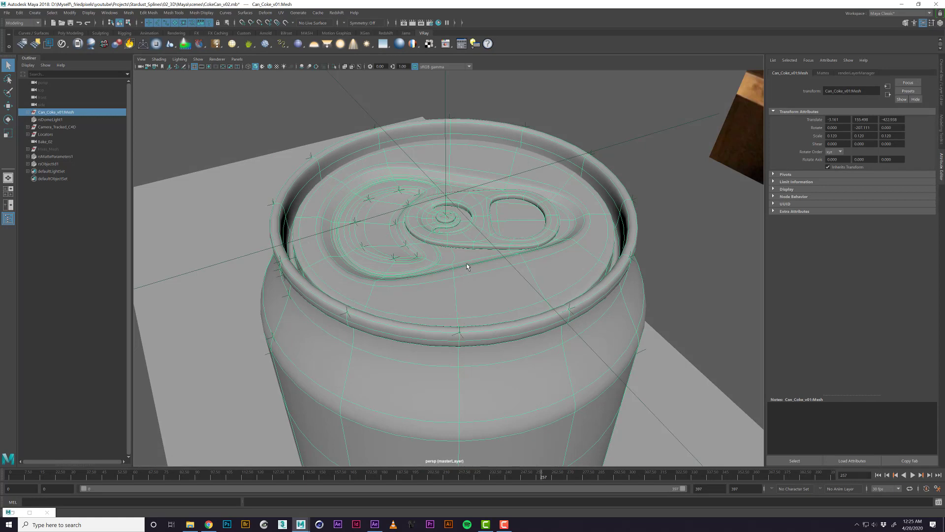
- Select the pull tab on the can's lid, switch it to edge mode and select its outer edge loop
click(469, 244)
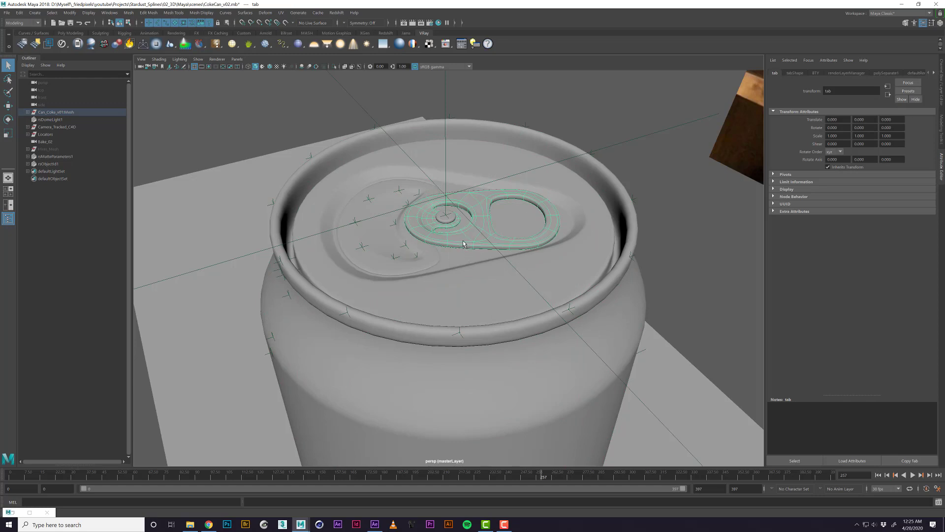
right_click(463, 241)
click(462, 220)
double_click(463, 243)
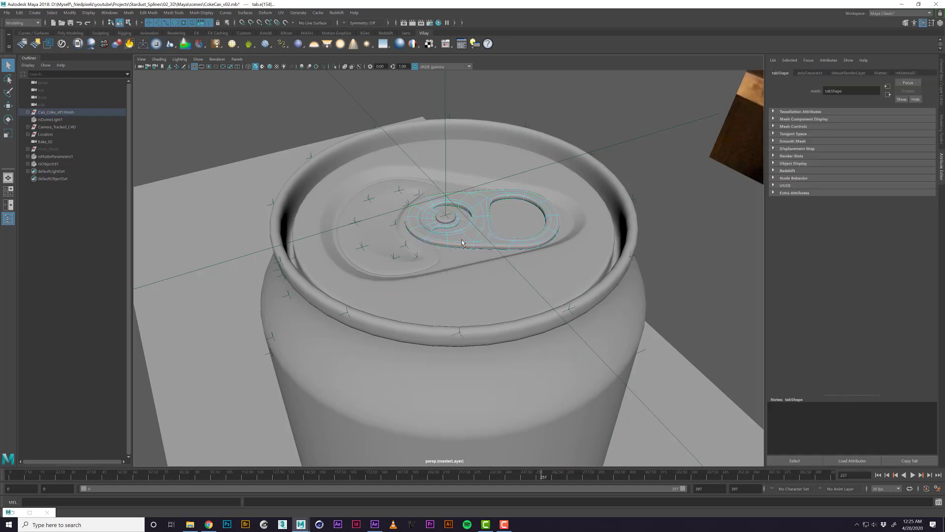
- Convert the pull tab's selected outer edges to a curve and name the curve tab
click(69, 12)
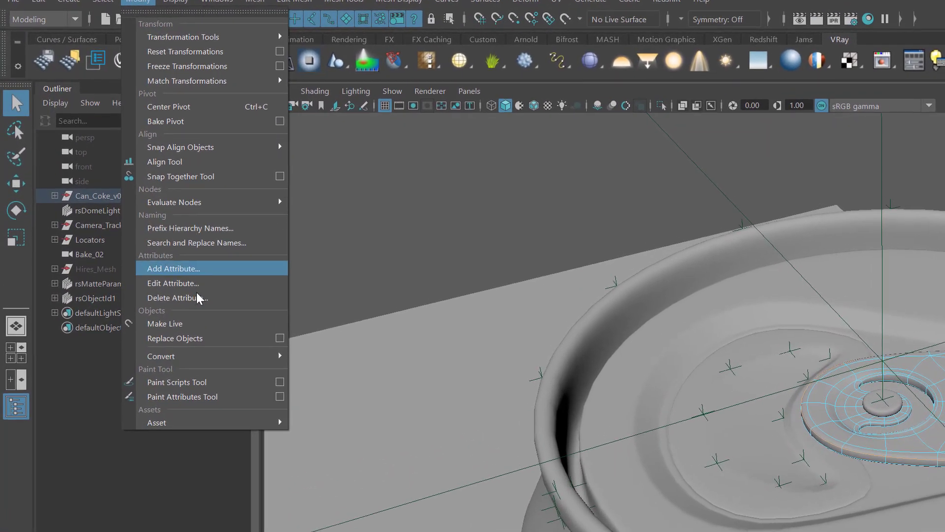
mouse_move(237, 357)
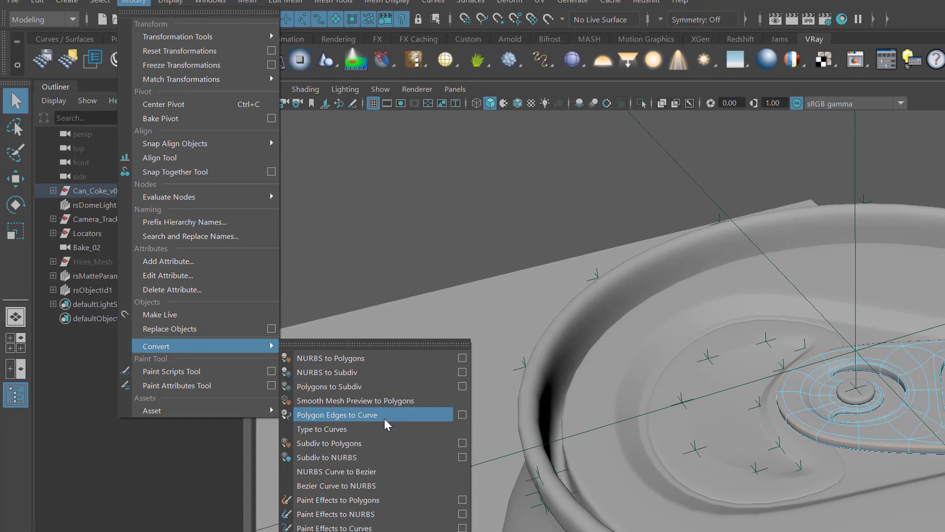
click(400, 431)
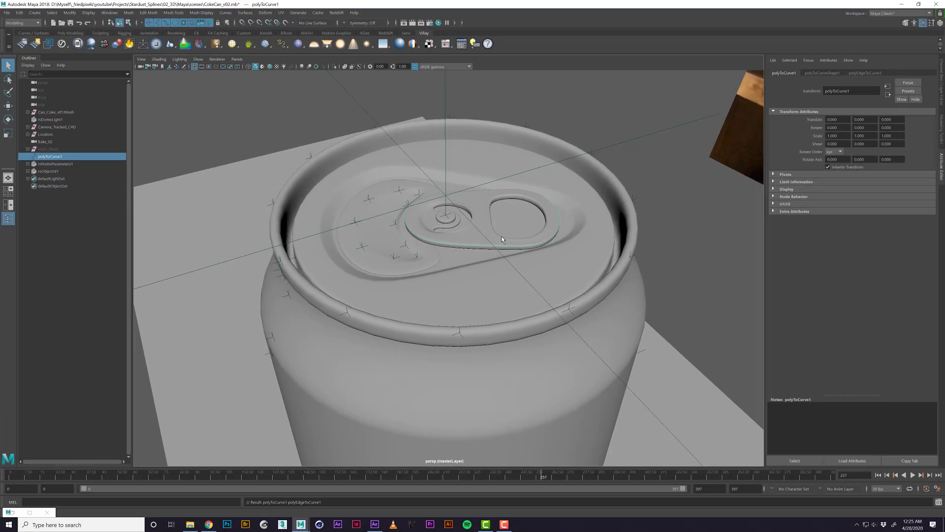
double_click(49, 157)
text(tab)
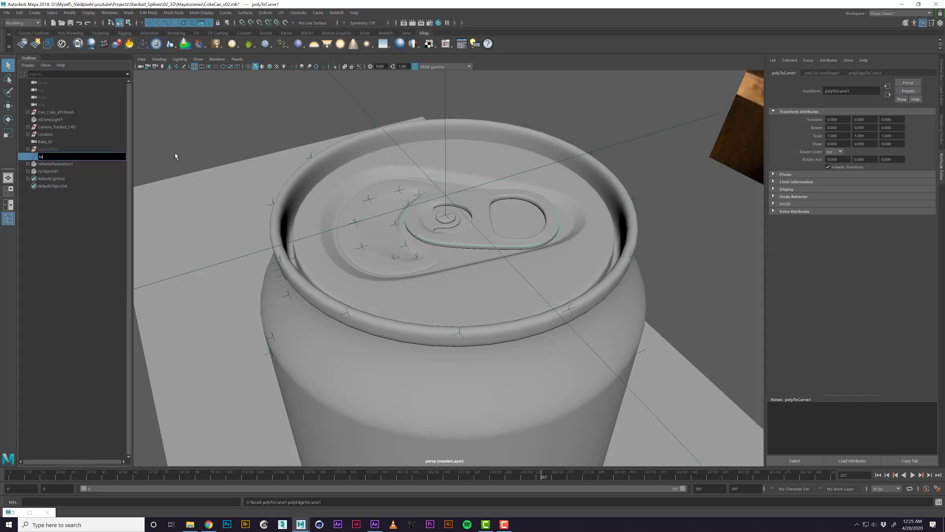
key(Return)
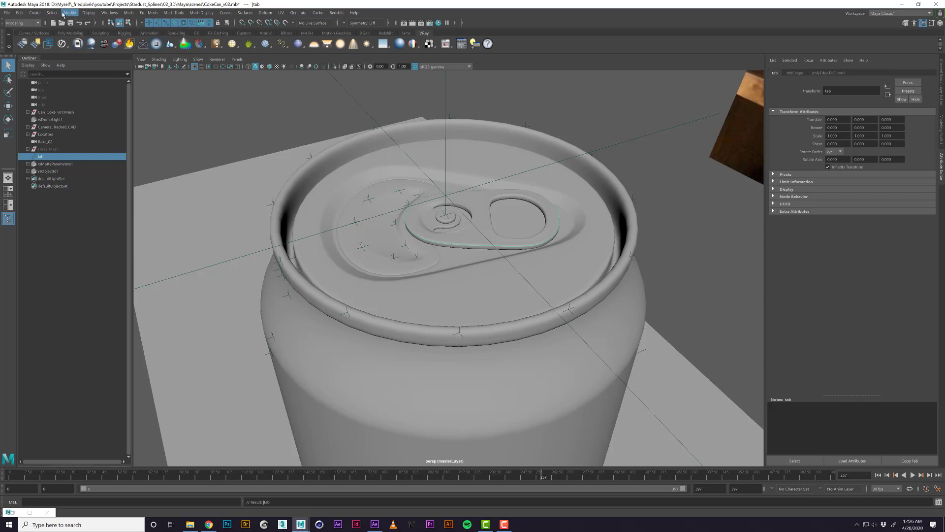
- Create a locator and name it F_00
click(34, 12)
click(47, 120)
double_click(44, 165)
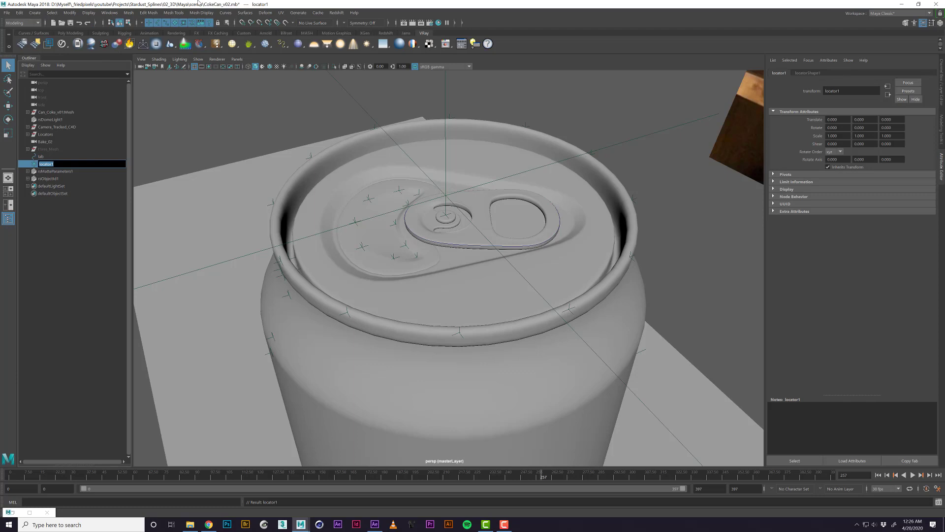
text(F_00)
key(Return)
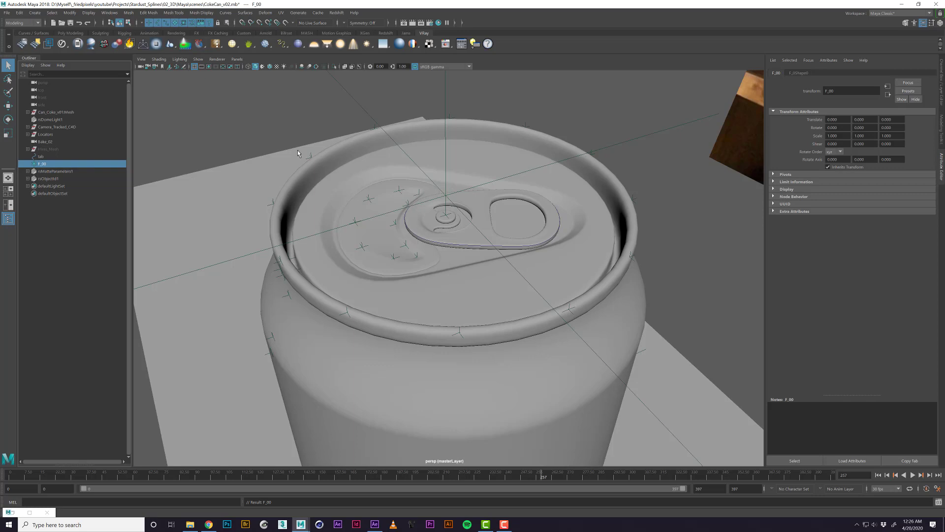
- Move locator F_00 onto the outer rim of the pull tab, snapping it to a point, and frame it
key(w)
scroll(556, 270, down, 10)
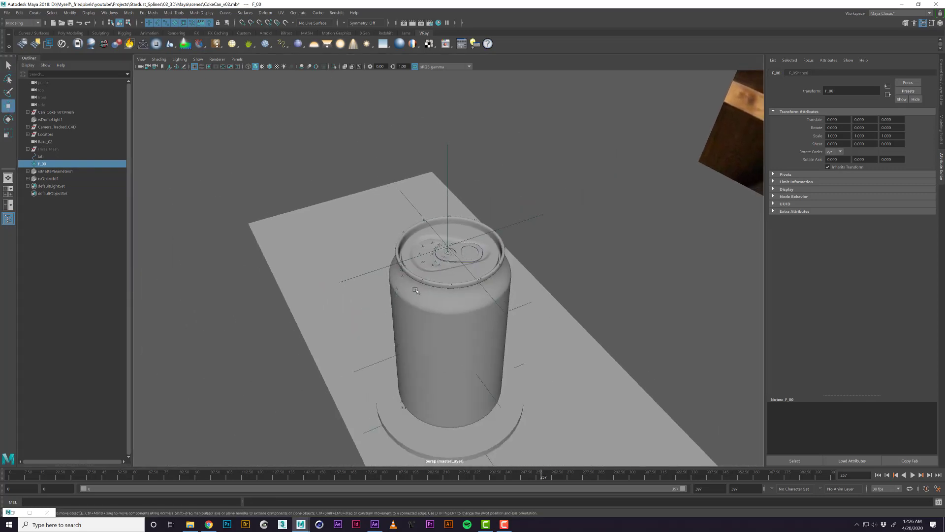
drag(503, 319, 420, 322)
key(v)
key(f)
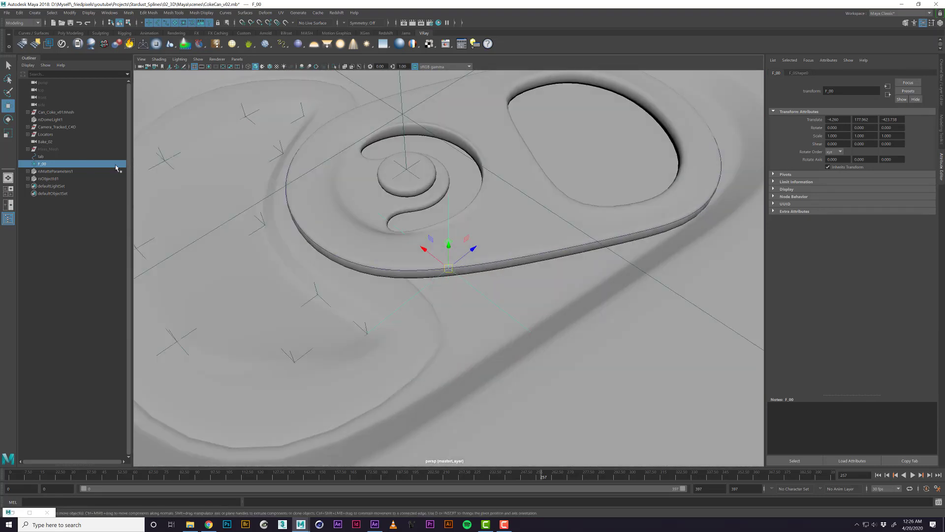
- Isolate the tab curve and locator F_00 in the viewport, and curve-snap the locator onto the tab outline
ctrl+click(54, 156)
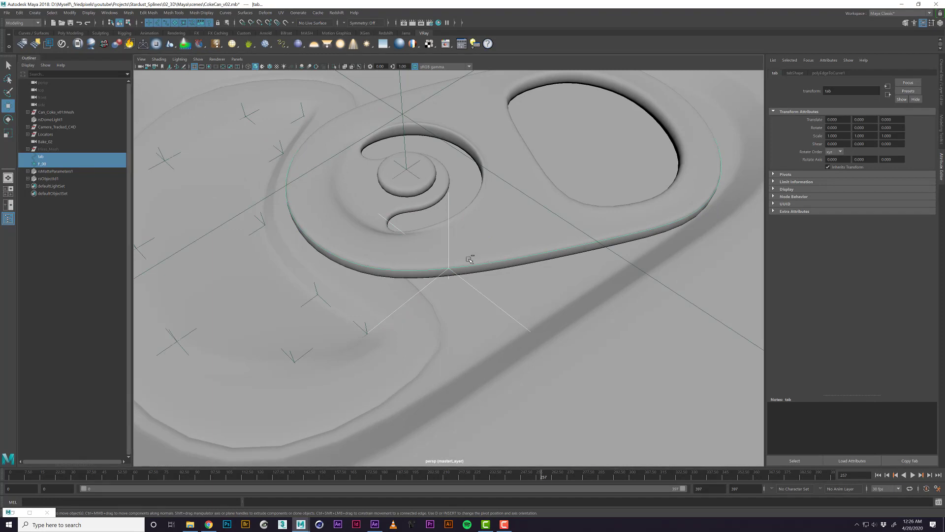
key(ctrl+1)
click(445, 255)
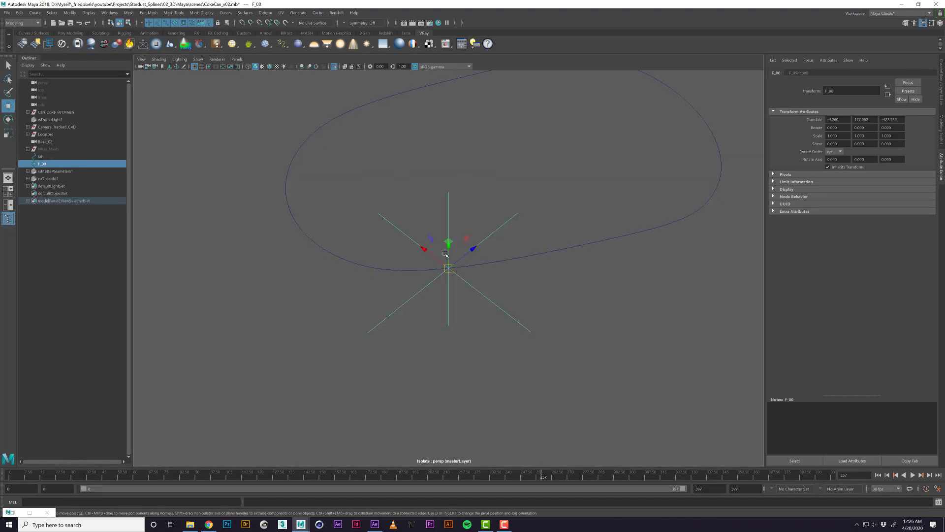
key(c)
drag(448, 268, 485, 292)
- Duplicate the locator twice and curve-snap the copies along the long near side of the tab outline
key(ctrl+d)
key(c)
key(ctrl+d)
key(c)
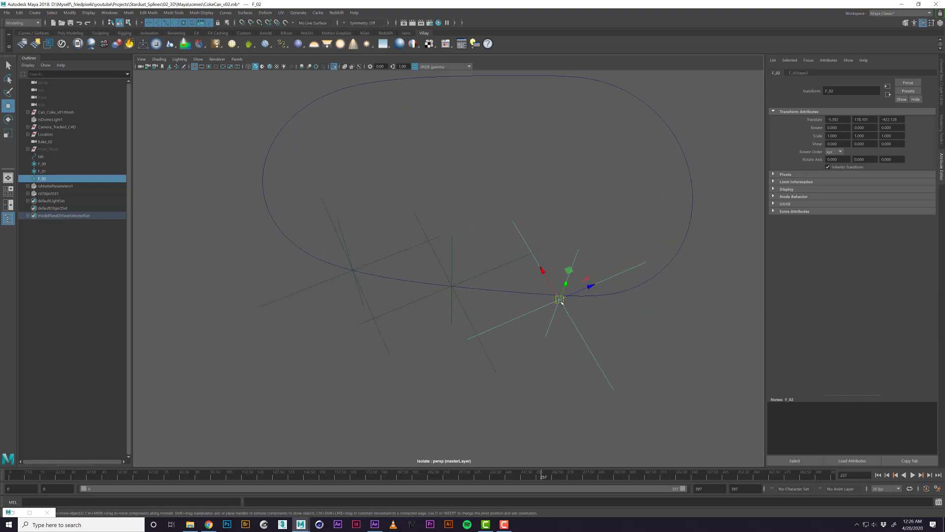
key(c)
drag(560, 300, 563, 297)
key(c)
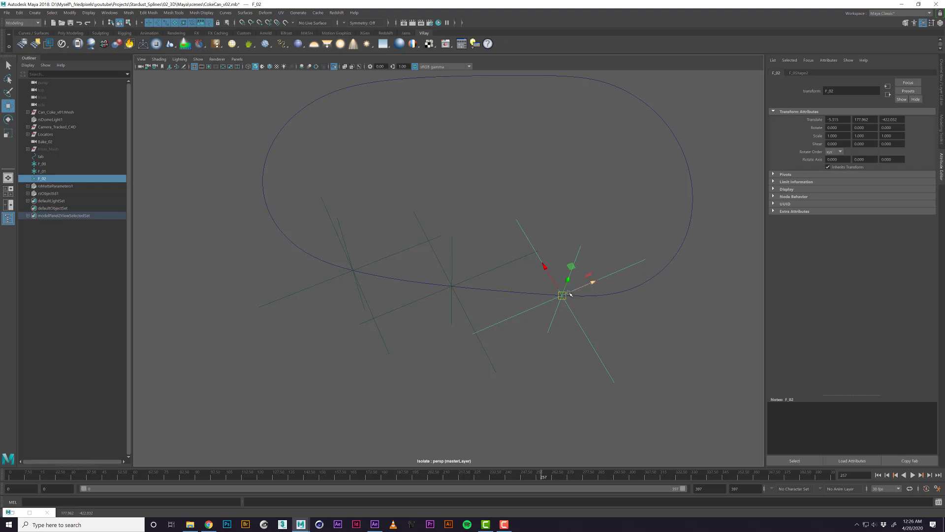
drag(539, 298, 464, 326)
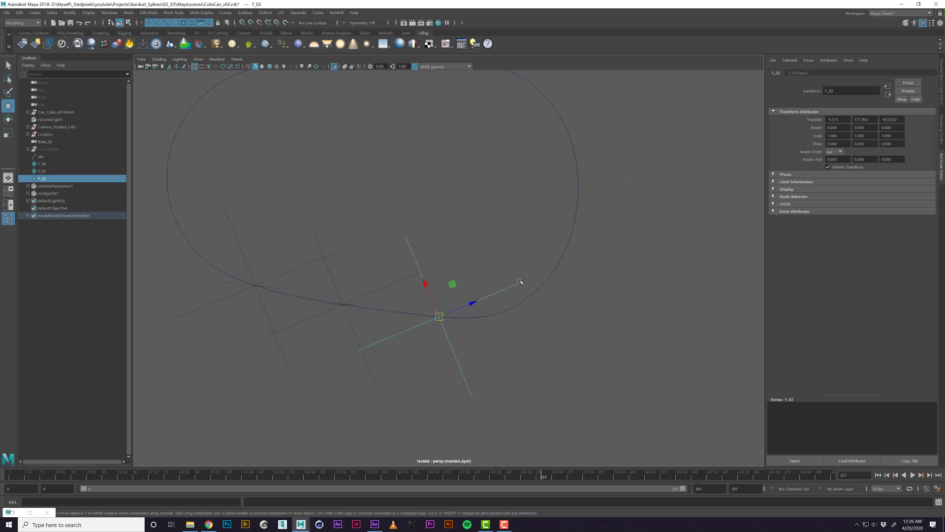
- Add three more locator copies, snapping each onto the first rounded end of the tab curve
key(ctrl+d)
key(c)
drag(439, 316, 583, 271)
key(ctrl+d)
key(ctrl+d)
drag(509, 211, 515, 247)
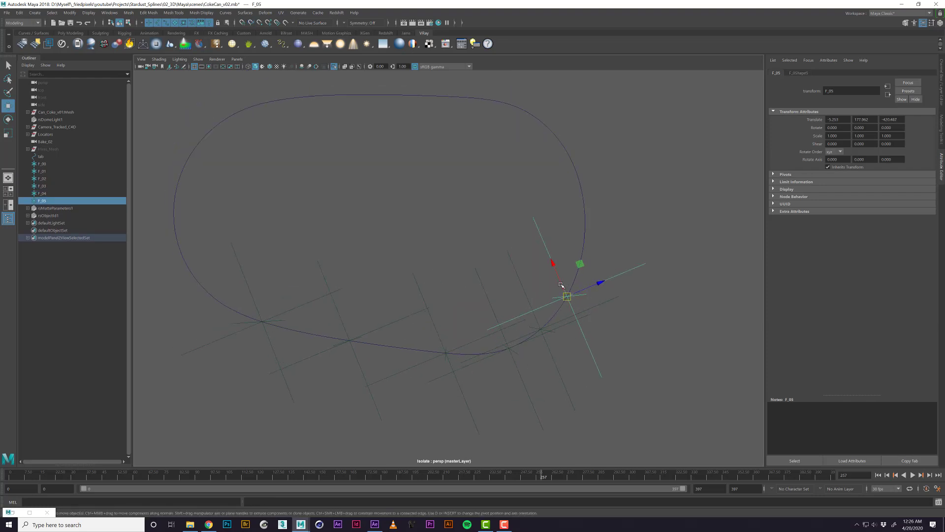
- Place thirteen more curve-snapped locator copies around the rest of the tab outline, ending just before F_00
key(ctrl+d)
drag(567, 301, 210, 296)
key(ctrl+d)
key(ctrl+d)
key(ctrl+d)
key(ctrl+d)
key(ctrl+d)
key(ctrl+d)
key(ctrl+d)
key(ctrl+d)
key(ctrl+d)
key(ctrl+d)
key(ctrl+d)
key(ctrl+d)
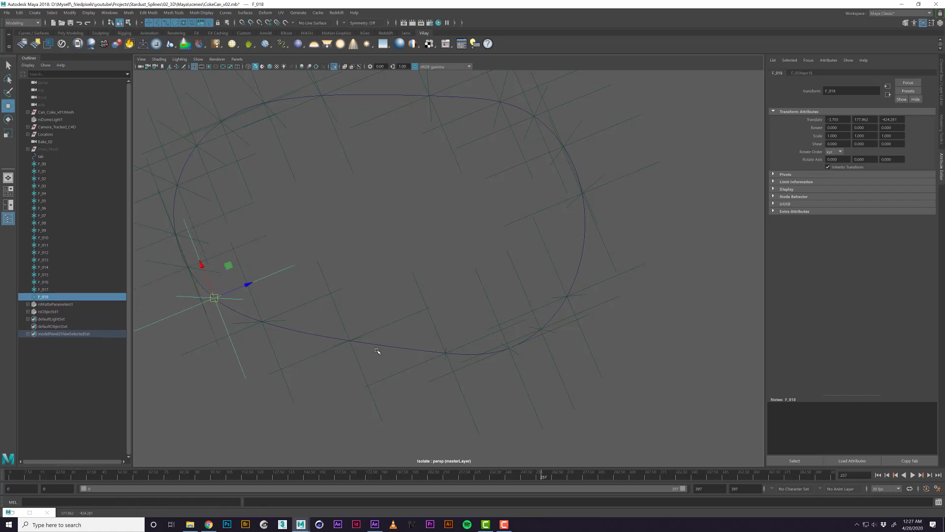
- Select locators F_00 through F_018 and send them through AE Live Link without overriding the composition's preferences
drag(379, 348, 400, 293)
shift+click(57, 164)
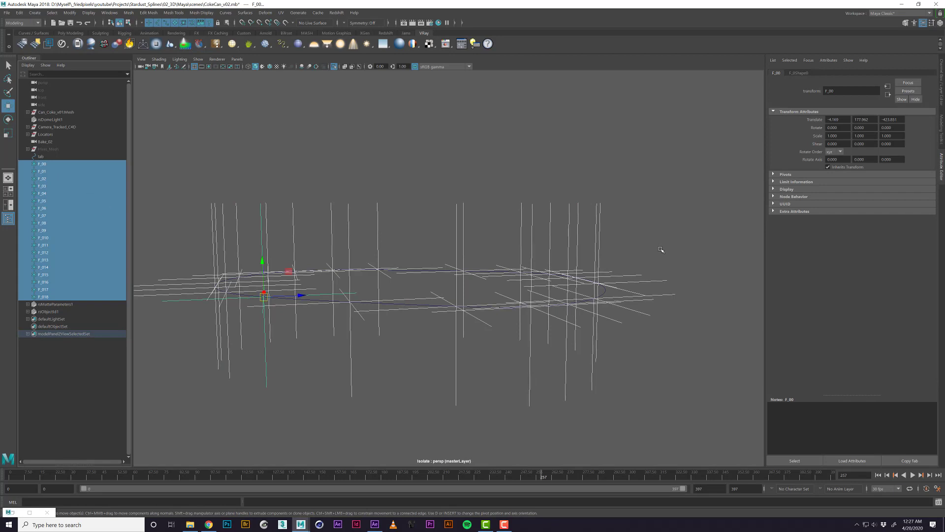
double_click(15, 515)
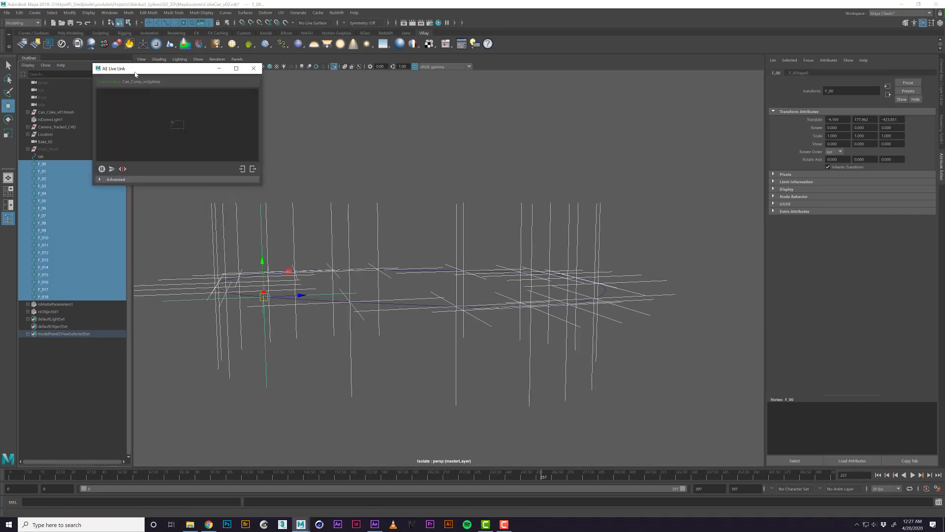
drag(136, 73, 214, 99)
drag(86, 181, 241, 154)
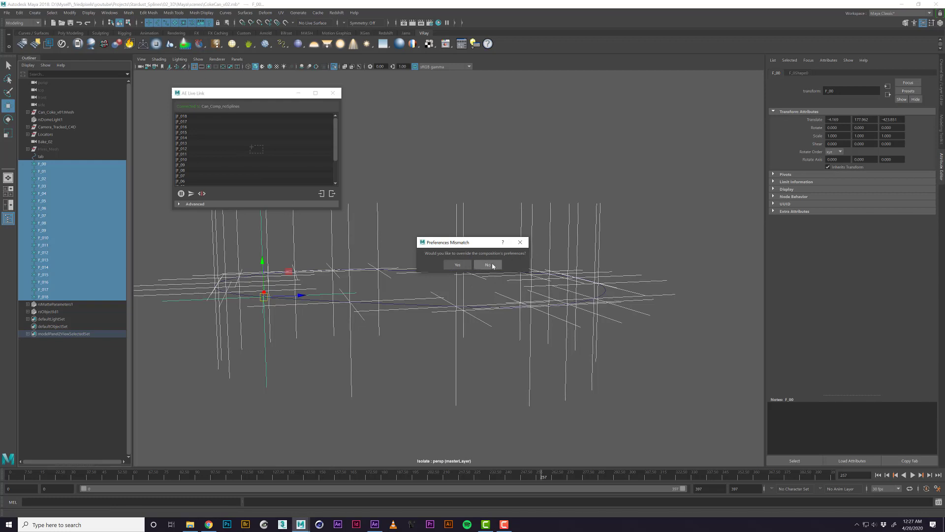
click(490, 265)
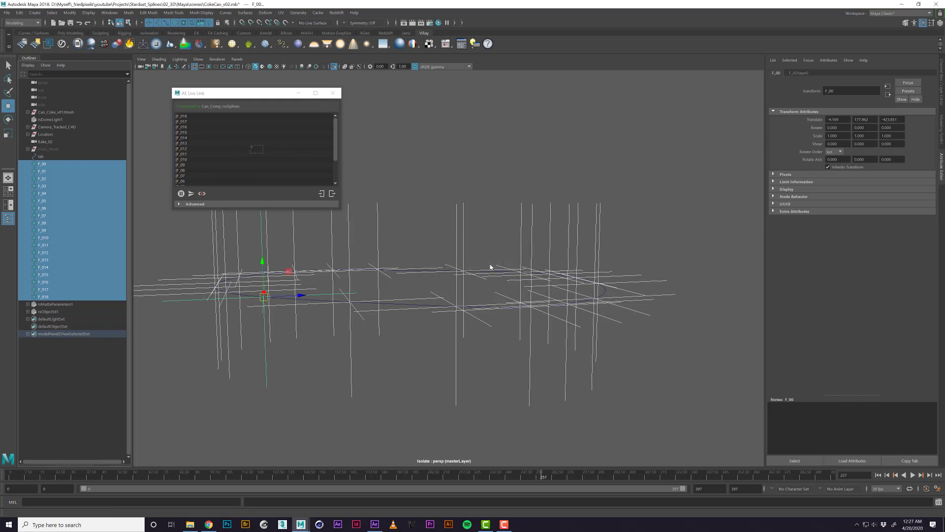
- Minimize Maya, switch to After Effects and close the floating Autodesk Maya Live Link panel
click(903, 5)
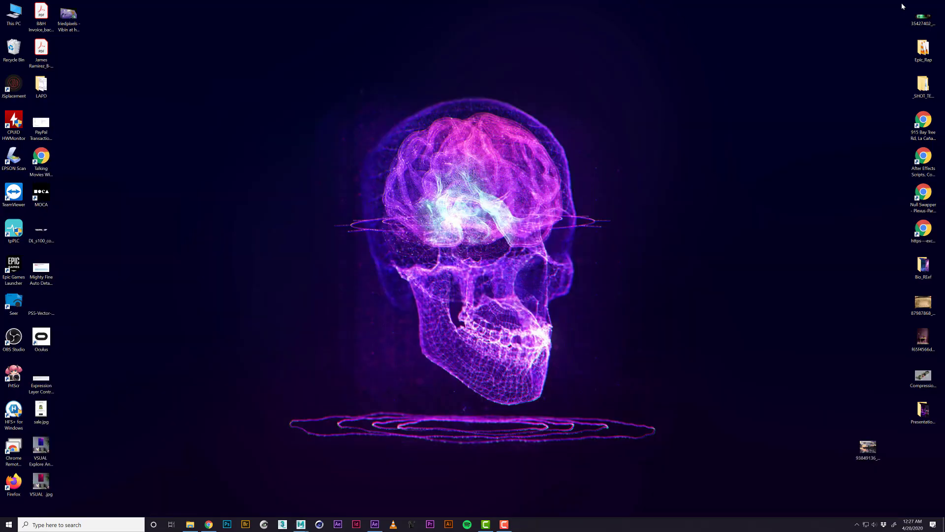
click(375, 524)
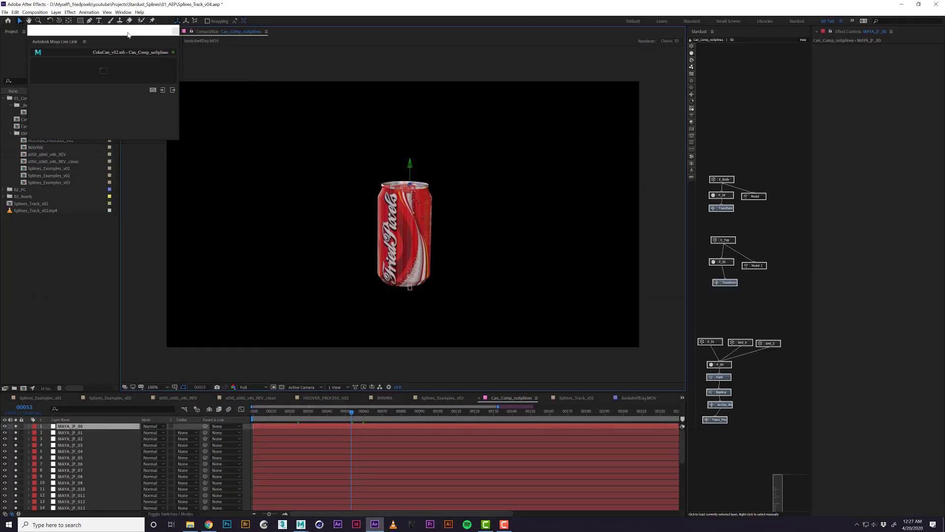
drag(124, 33, 243, 69)
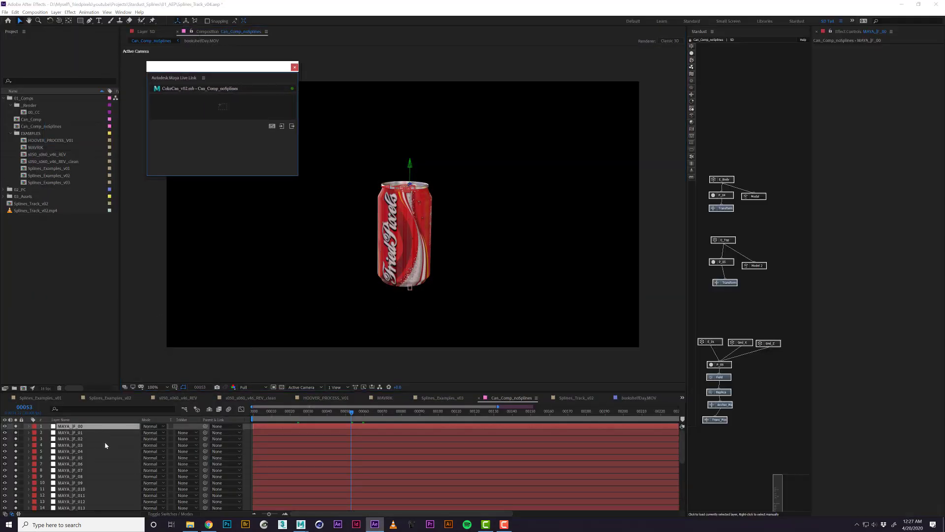
scroll(105, 441, down, 2)
drag(268, 69, 881, 378)
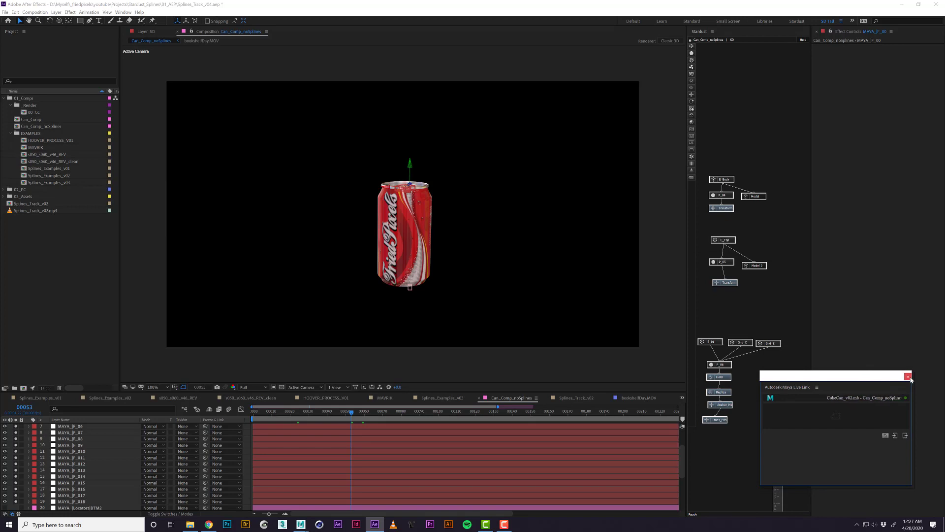
click(908, 377)
- Select all the imported null layers from MAYA_|F_00 through MAYA_|F_018
click(99, 427)
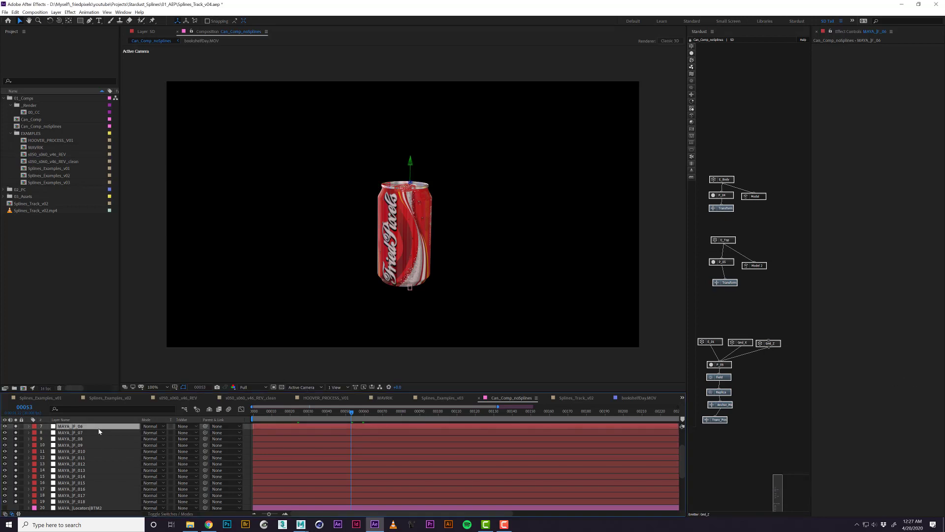
scroll(98, 431, up, 2)
click(87, 427)
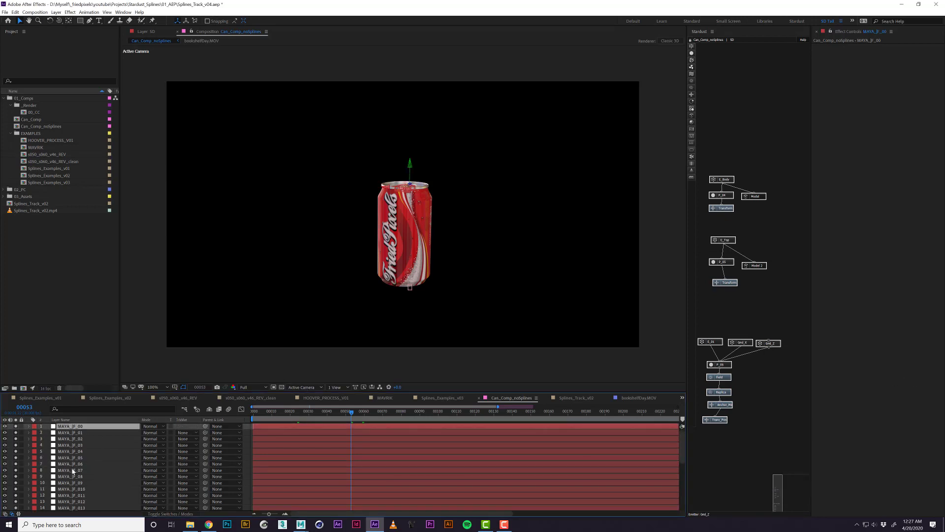
scroll(81, 480, down, 3)
shift+click(82, 481)
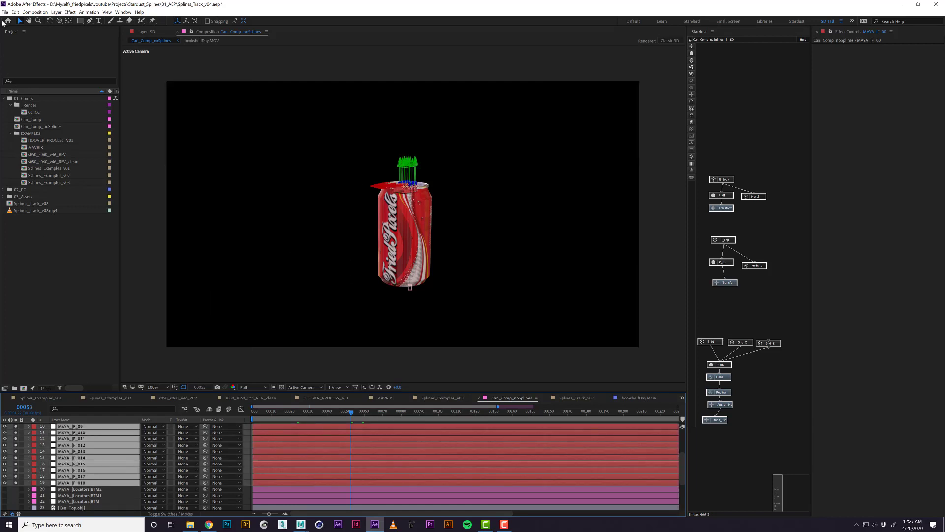
- Run the NullSwapper_v1_5 script to swap the selected nulls for lights, and close its window
click(4, 12)
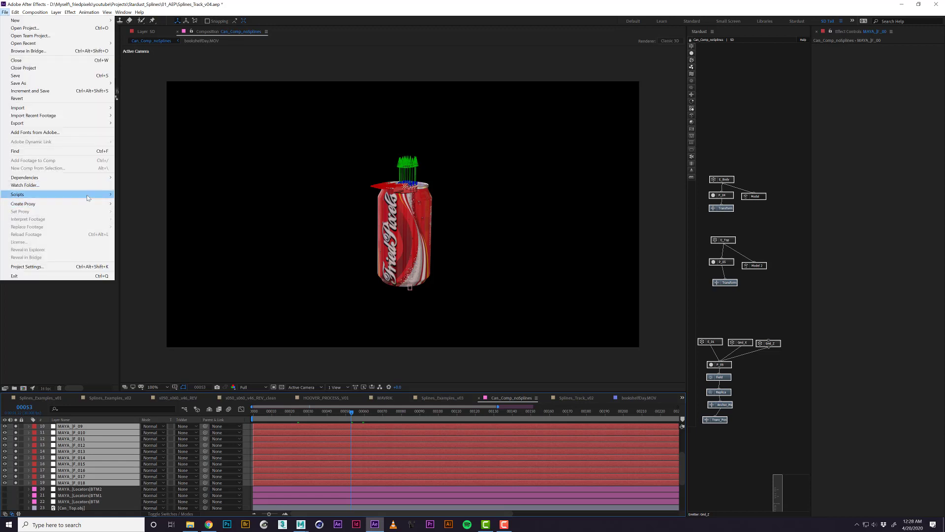
mouse_move(97, 197)
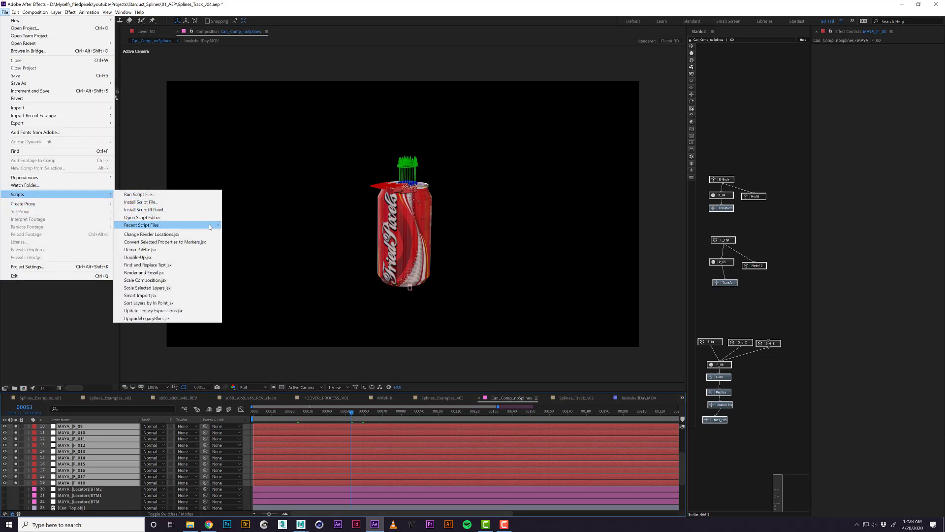
mouse_move(210, 226)
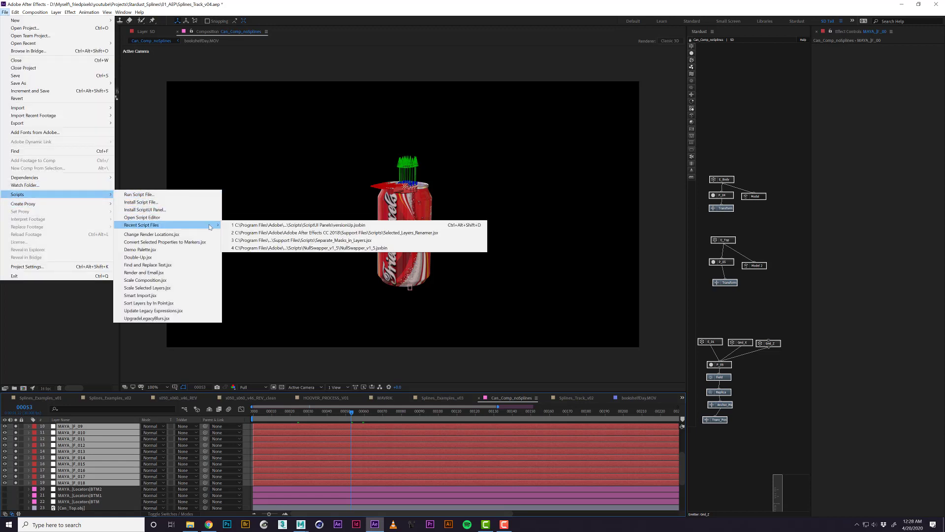
click(266, 248)
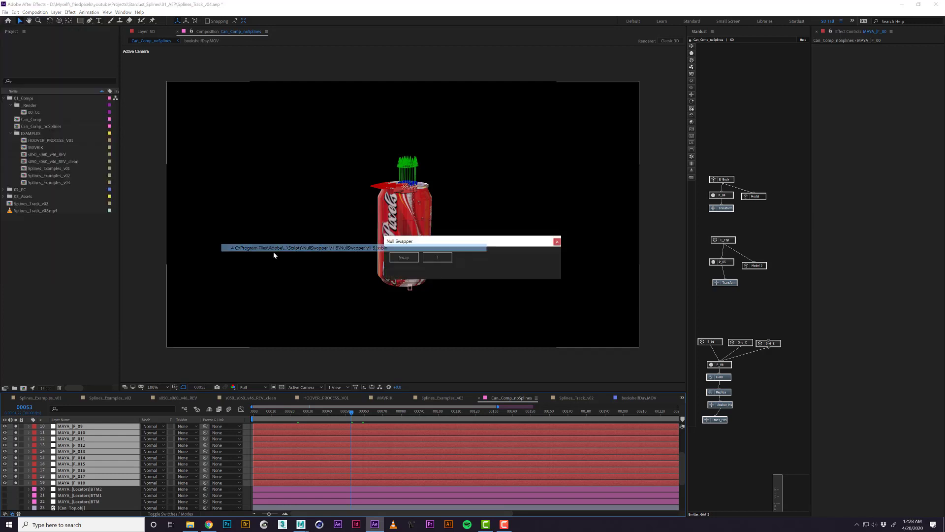
click(403, 258)
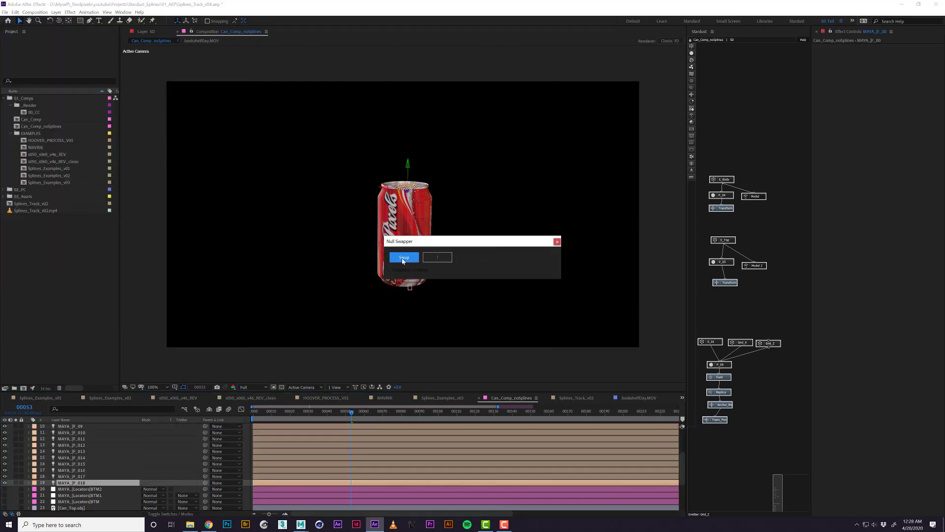
click(558, 242)
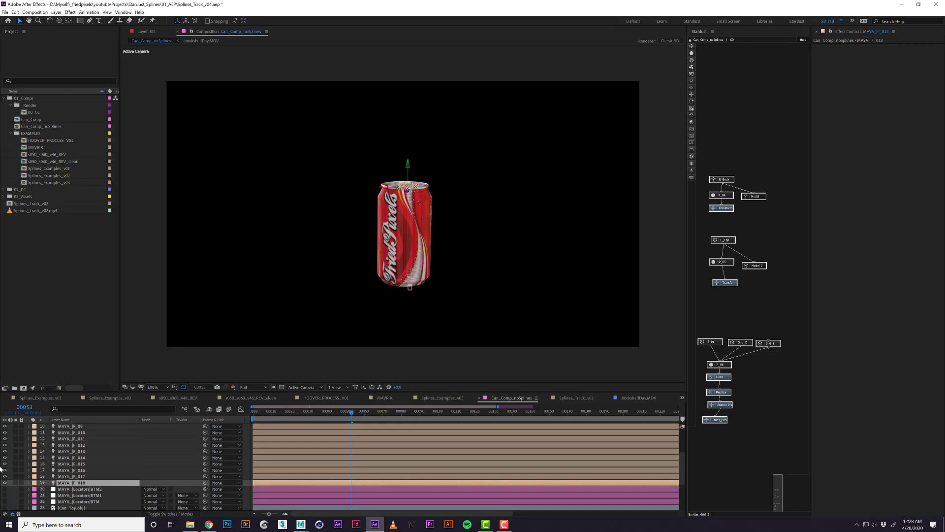
- Select all the light layers MAYA_|F_00 through MAYA_|F_018 and run the recently used Layer Rename script on them
scroll(88, 462, up, 3)
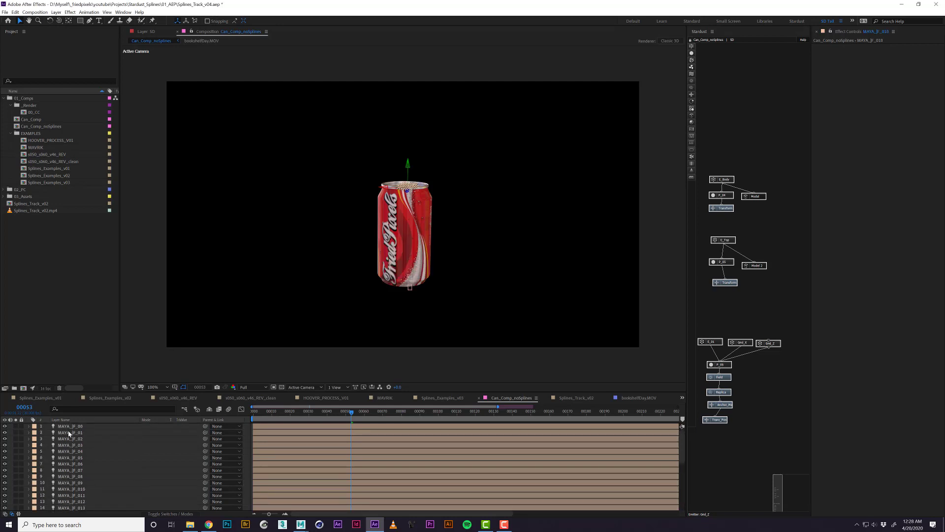
click(67, 429)
scroll(73, 458, down, 2)
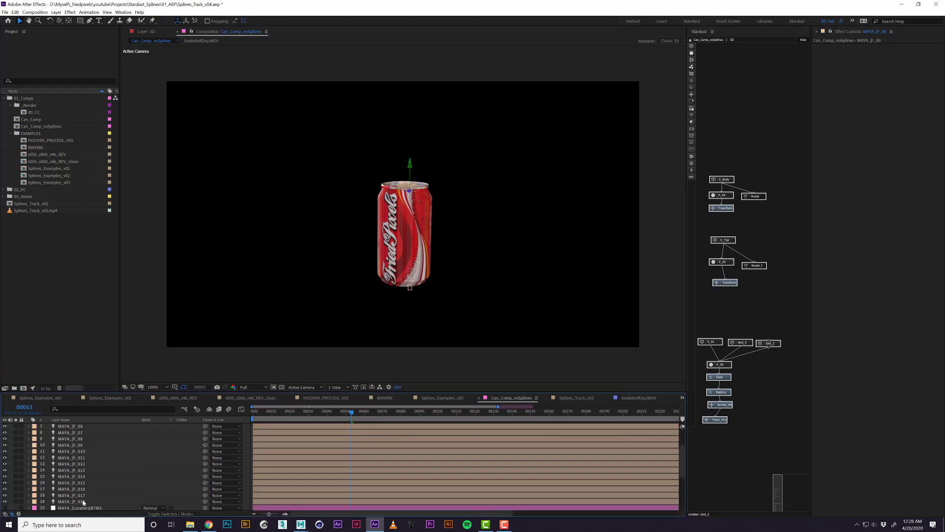
key(ctrl+a)
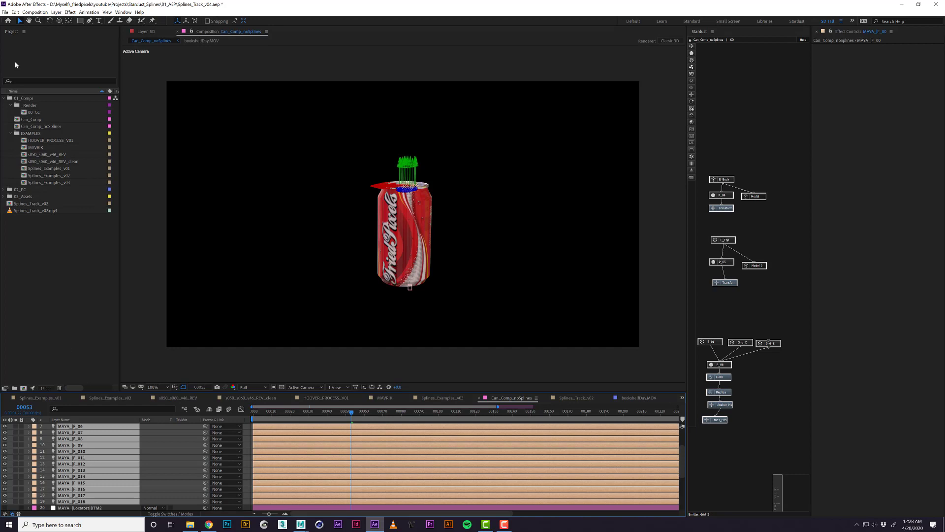
click(5, 12)
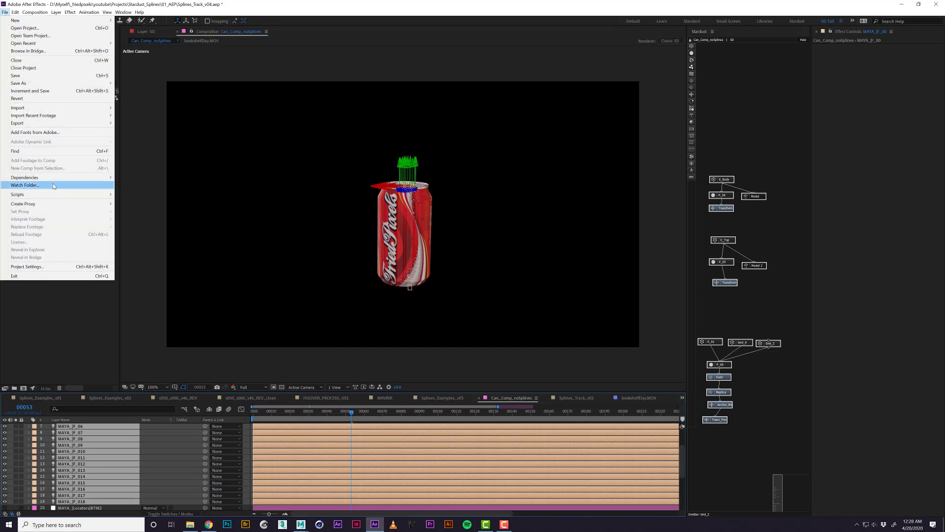
mouse_move(81, 194)
mouse_move(199, 225)
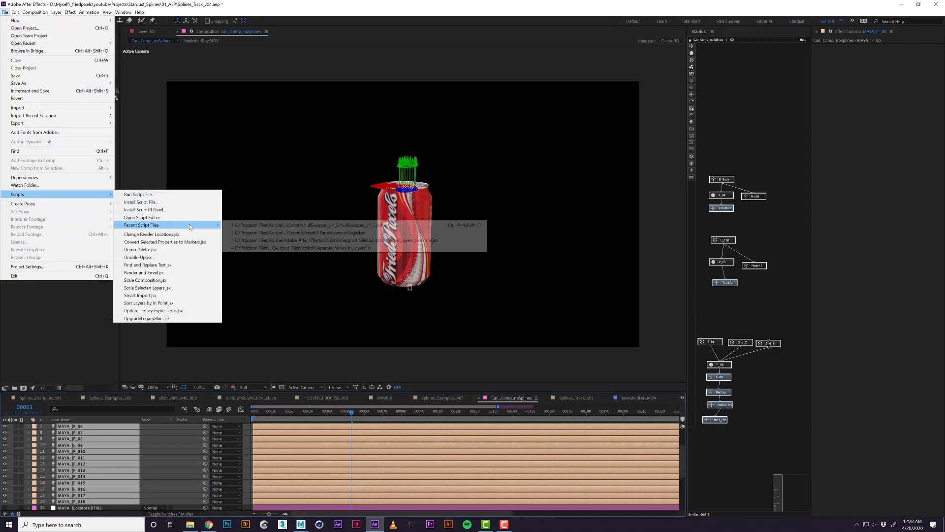
click(280, 240)
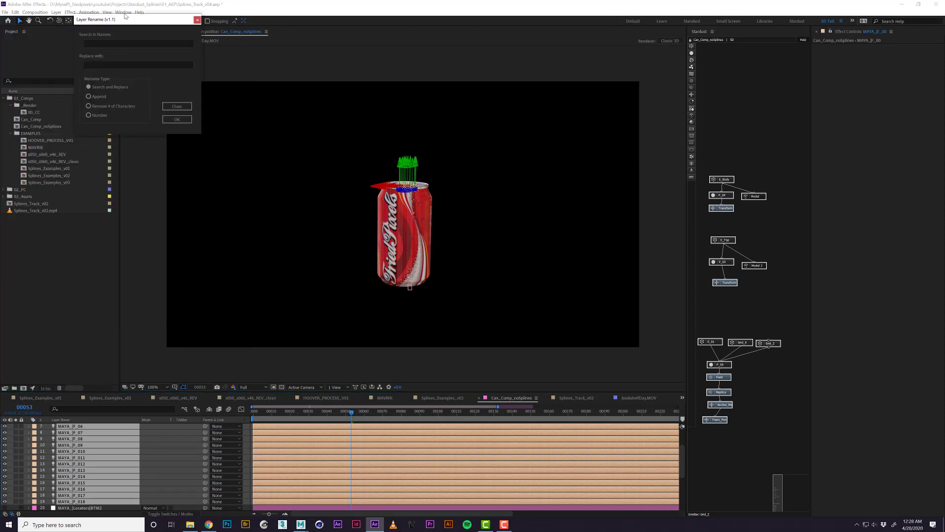
- Rename the selected lights with the Number rename type, using F_ as the string before the number, and close the Layer Rename window
drag(126, 21, 266, 134)
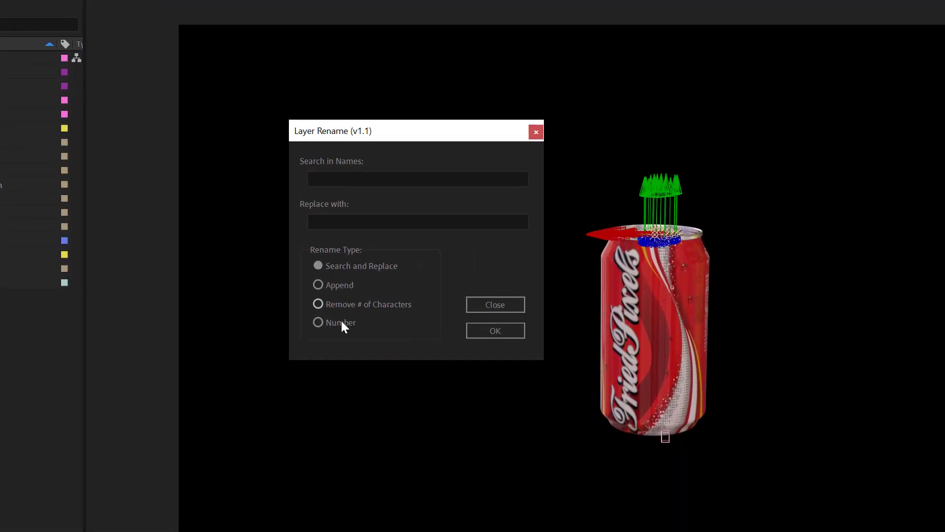
click(248, 230)
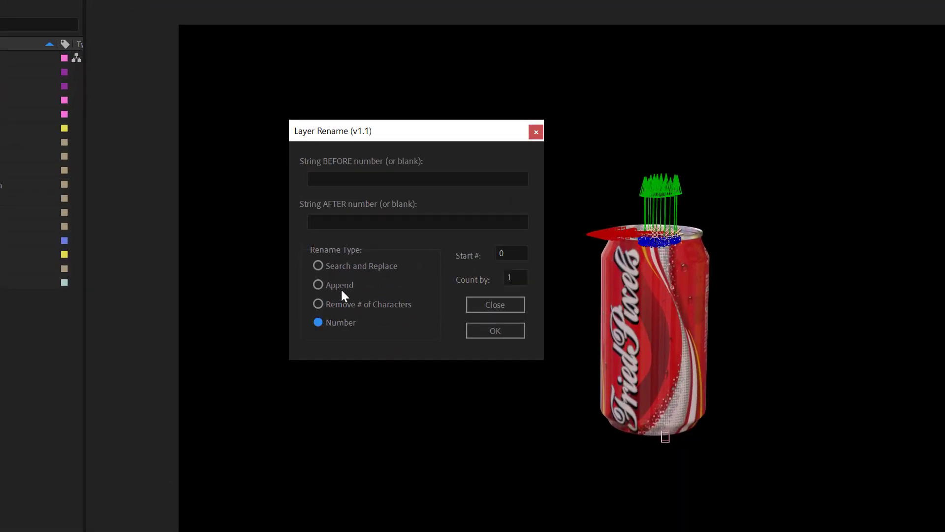
click(343, 178)
text(F_)
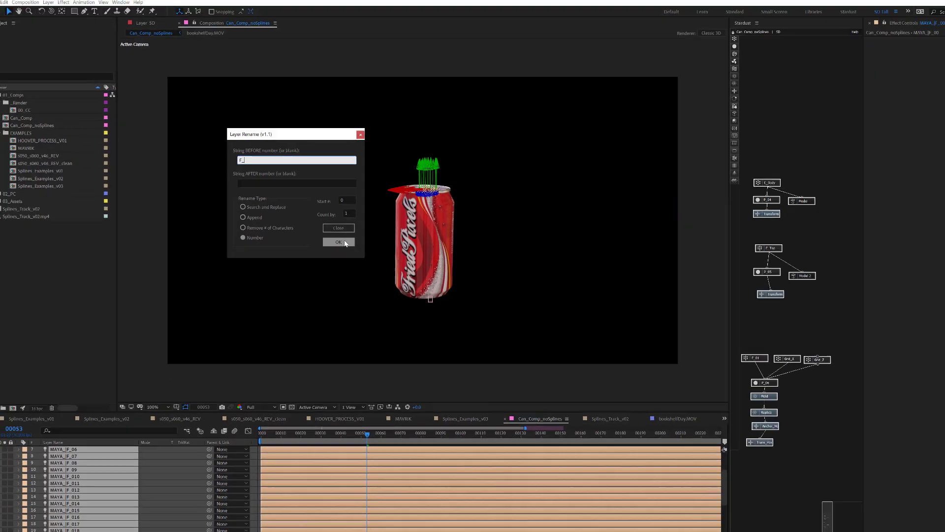
click(474, 314)
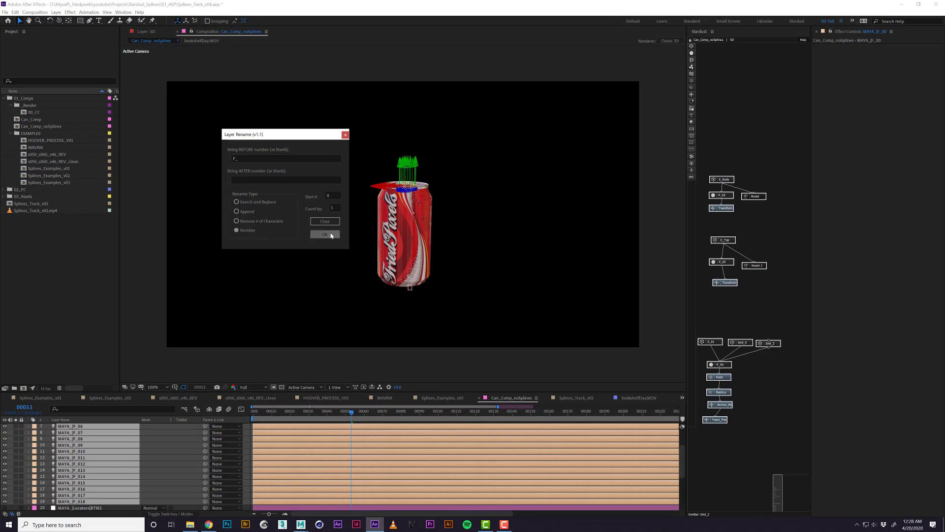
click(345, 135)
- Select the light layers F_0 through F_18 and turn off their visibility
scroll(94, 462, up, 2)
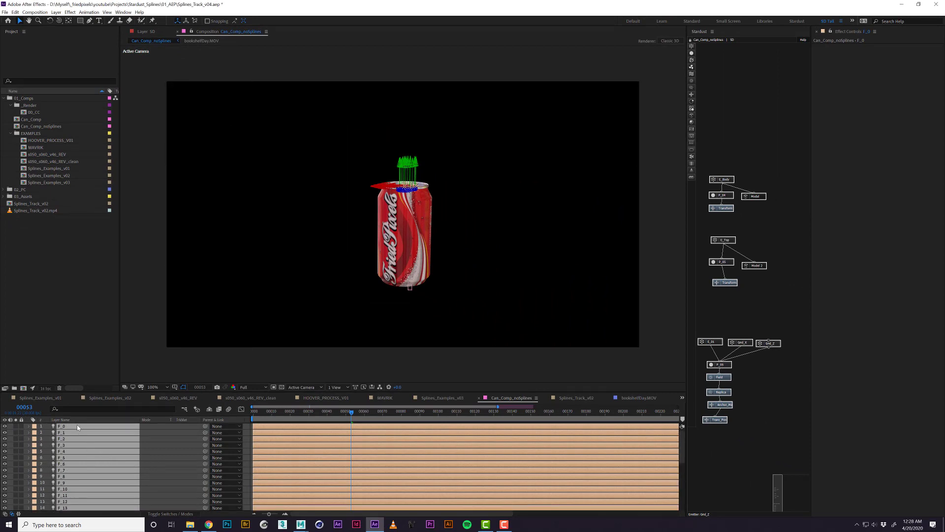
click(70, 426)
scroll(76, 470, down, 3)
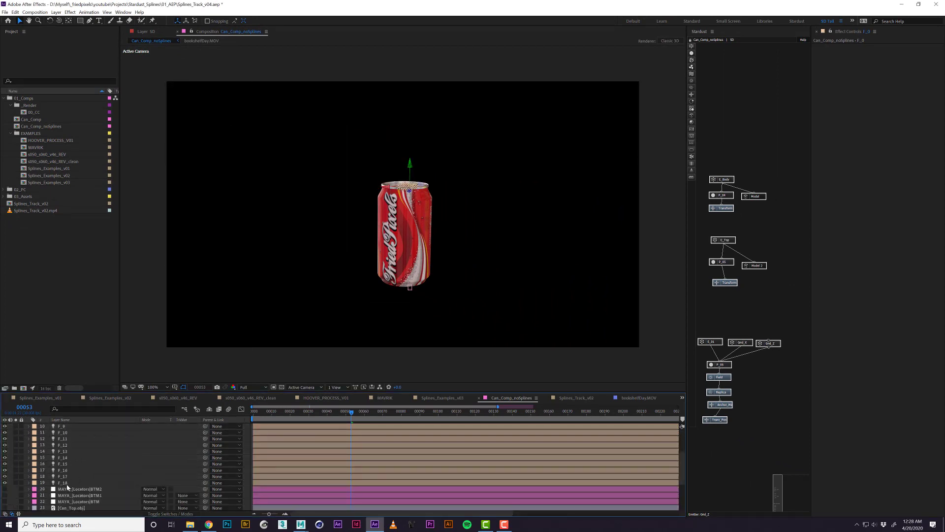
shift+click(66, 482)
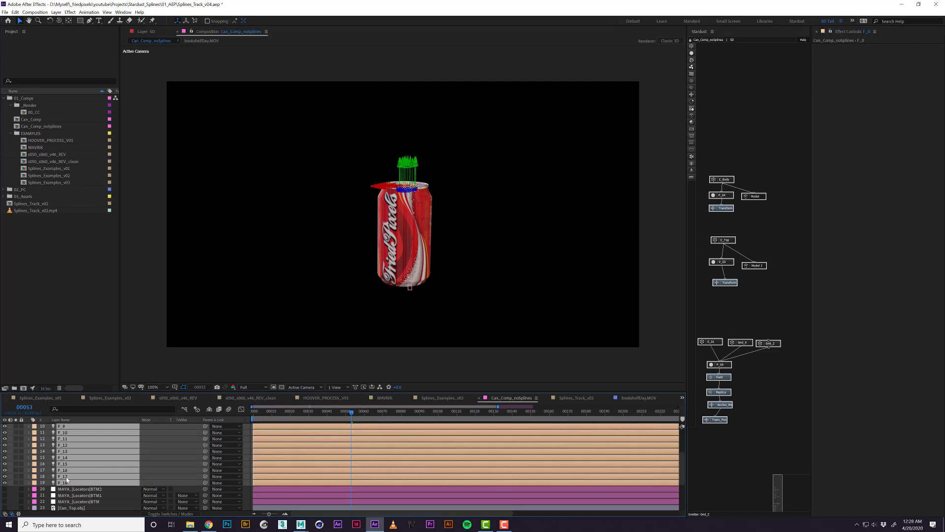
click(4, 483)
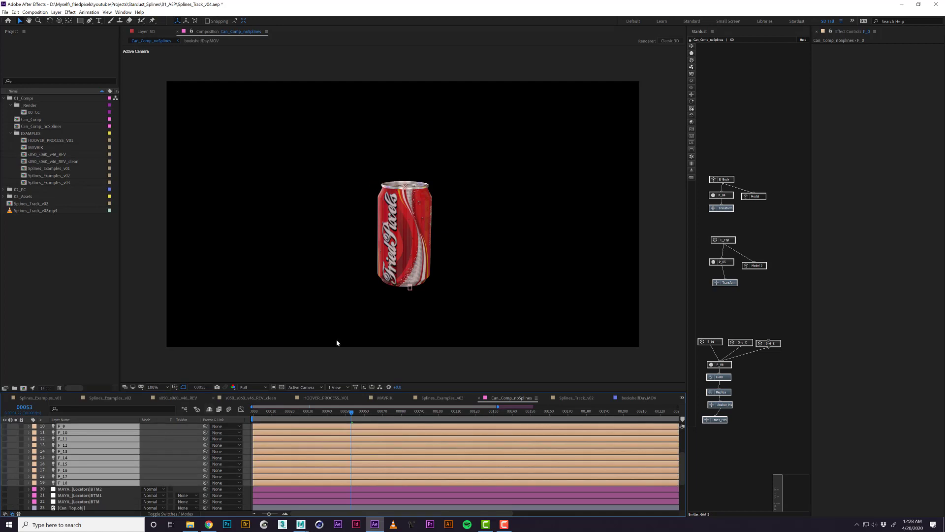
- Add a connected Emitter and Particle node pair above the existing nodes in the Stardust graph and select the new emitter
click(741, 98)
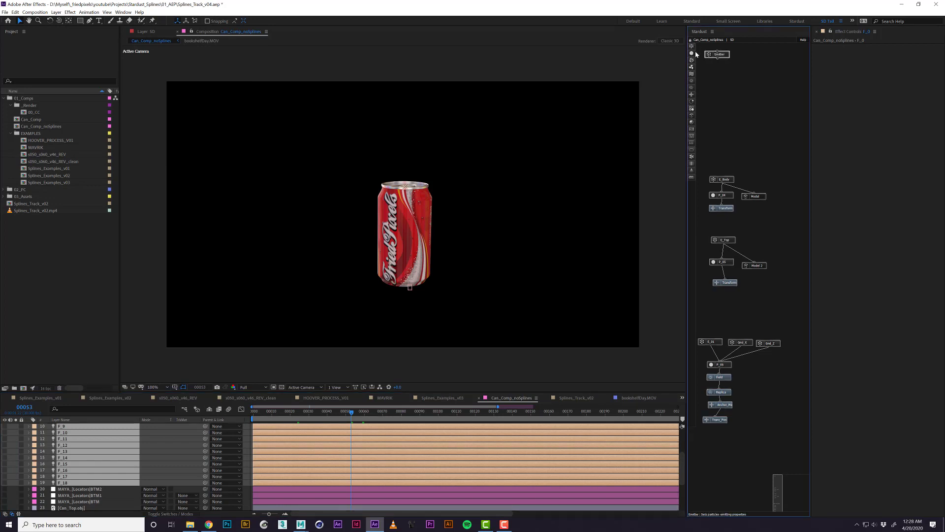
drag(695, 52, 722, 84)
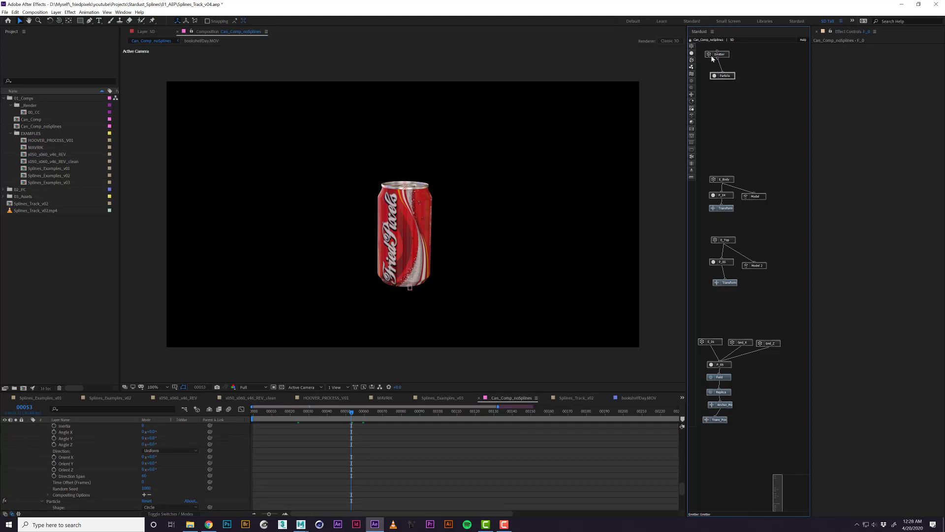
click(712, 58)
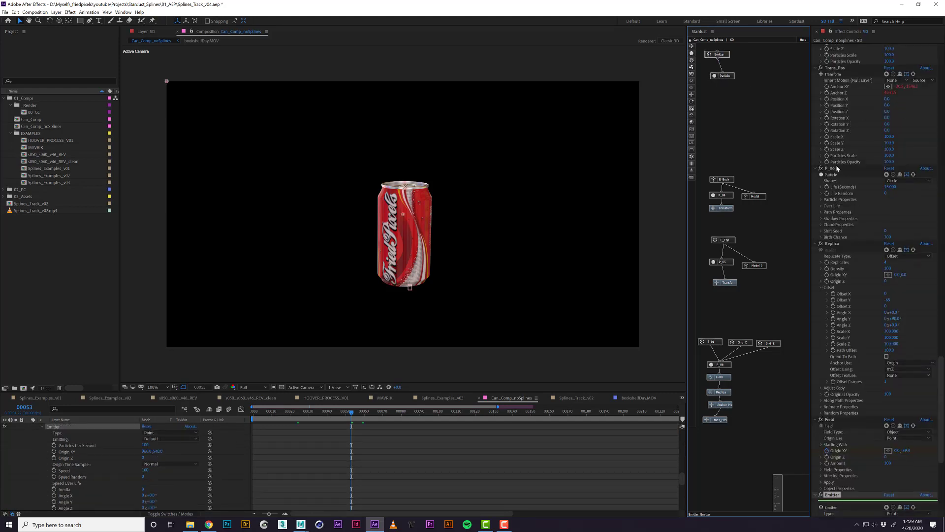
- Collapse all effects of the SD layer, leaving only the Stardust, Emitter and Particle effects expanded
click(836, 167)
ctrl+click(815, 169)
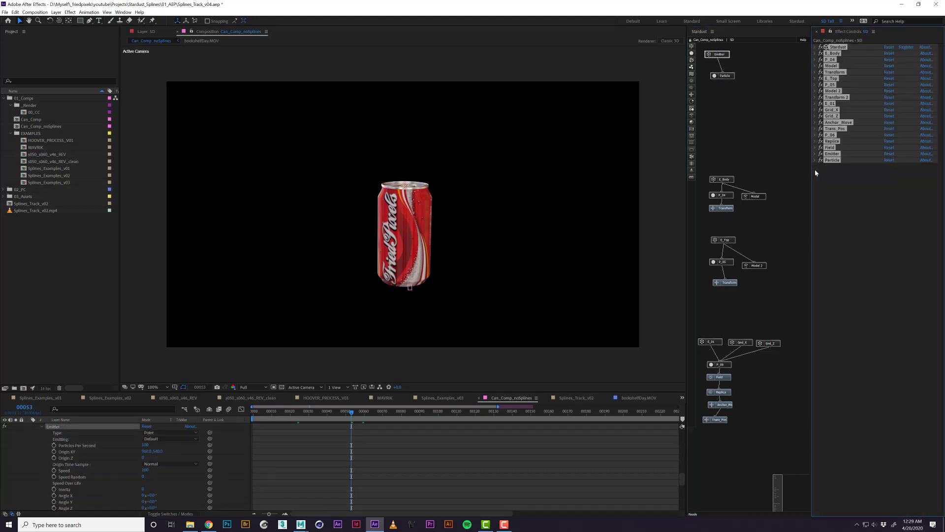
click(816, 47)
drag(765, 47, 714, 77)
click(815, 220)
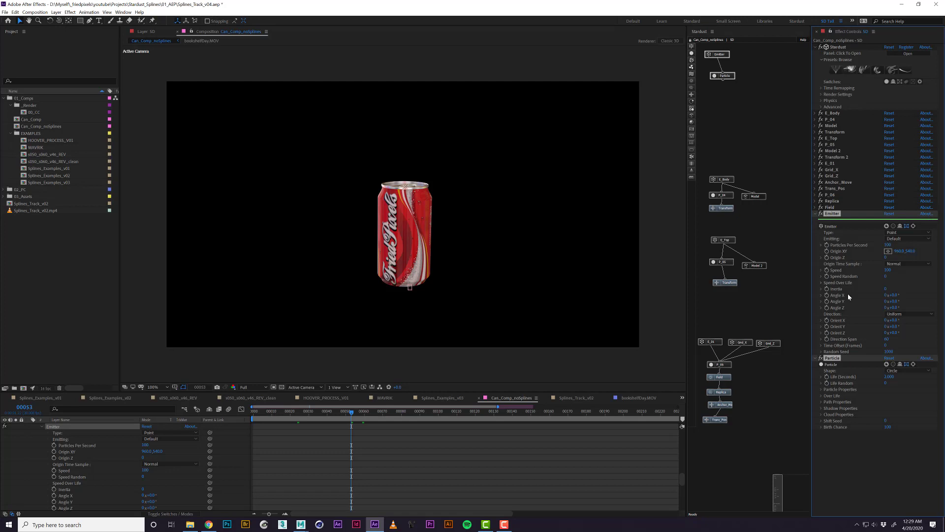
- Rename the new Emitter effect as E_Spline_F and the new Particle effect as P_07
click(836, 213)
key(Return)
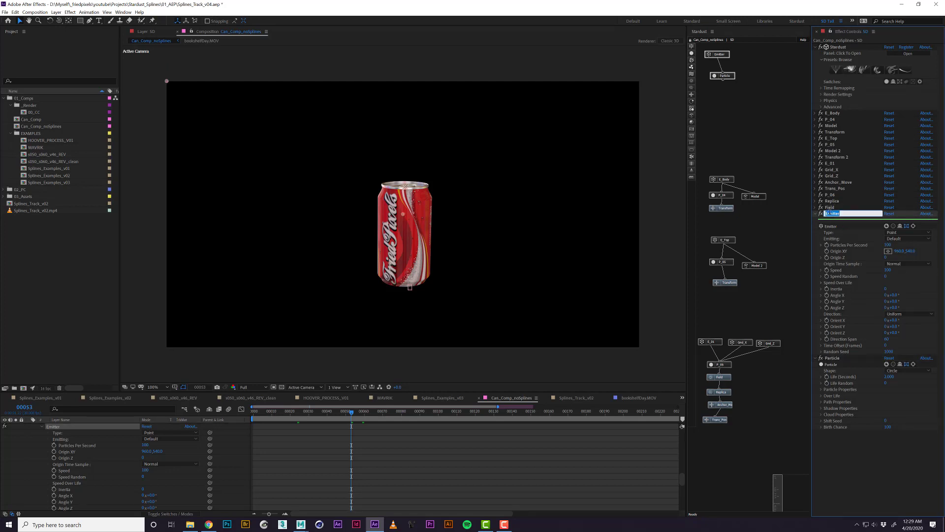
text(E_Spline_F)
key(Return)
click(855, 358)
key(Return)
text(P_07)
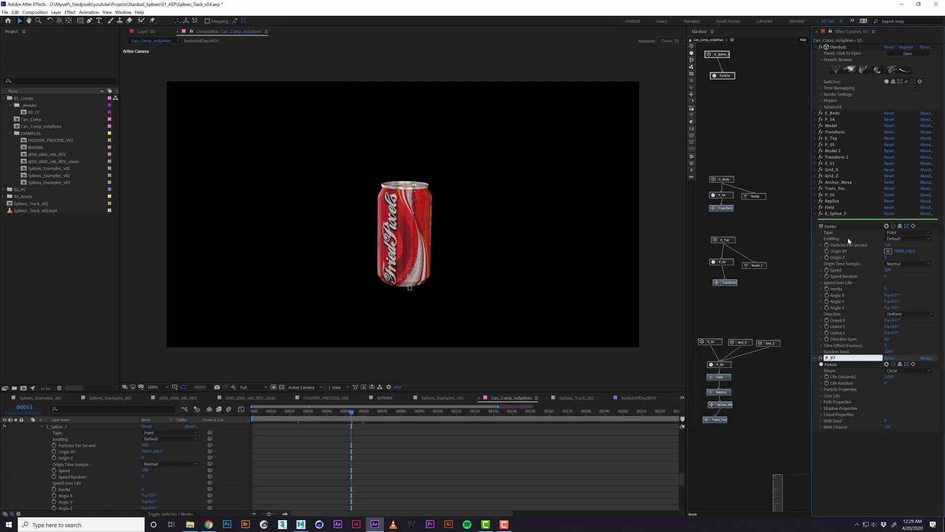
key(Return)
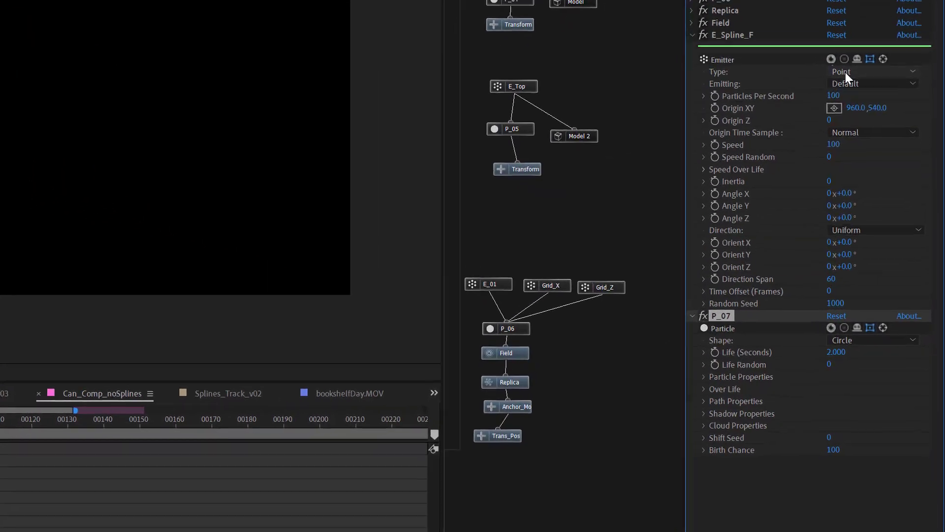
- Change the E_Spline_F emitter type to Spline, with Speed 0 and Speed Along Path 25
click(846, 72)
click(869, 215)
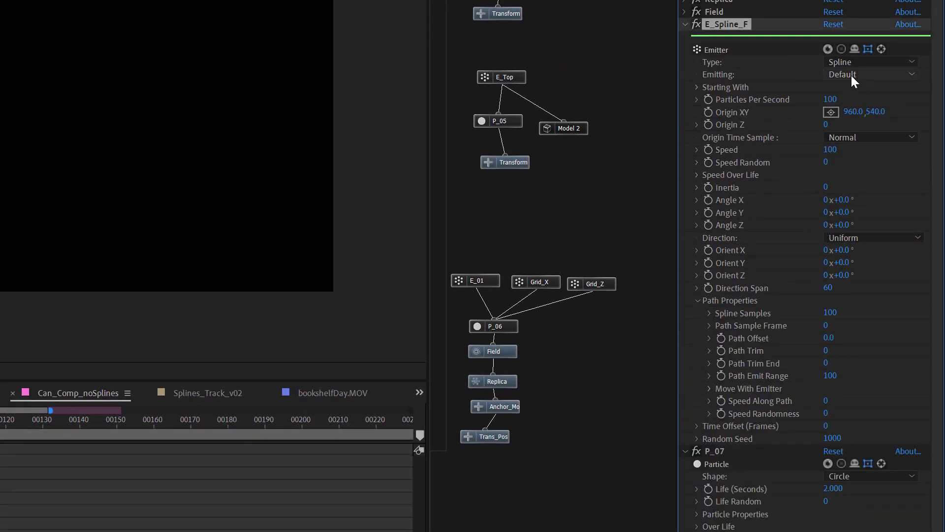
click(834, 150)
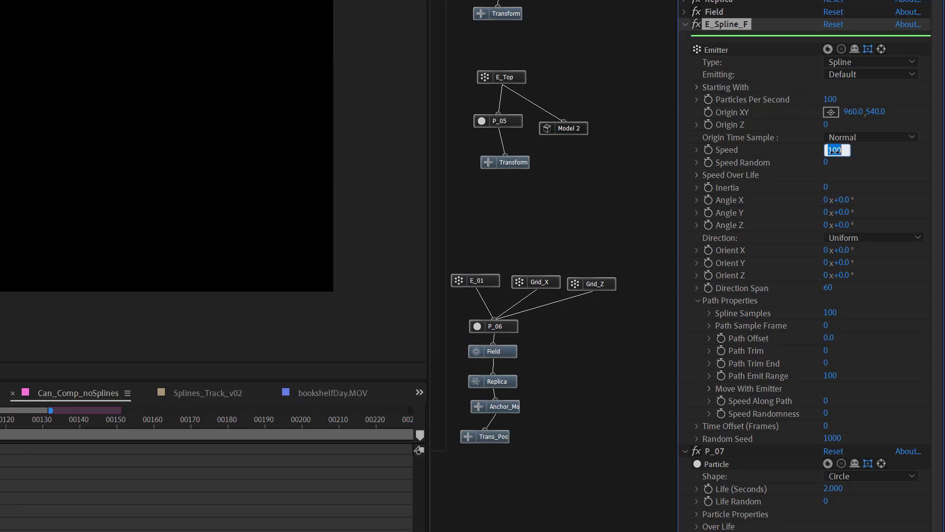
text(0)
key(Return)
click(826, 400)
text(25)
key(Return)
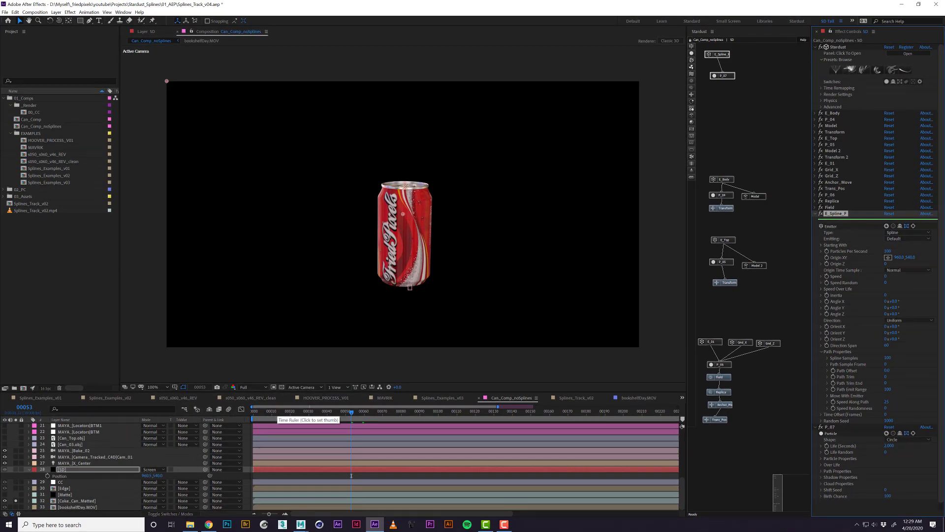
- Solo the SD layer and disable every Stardust node except E_Spline_F and P_07
click(16, 469)
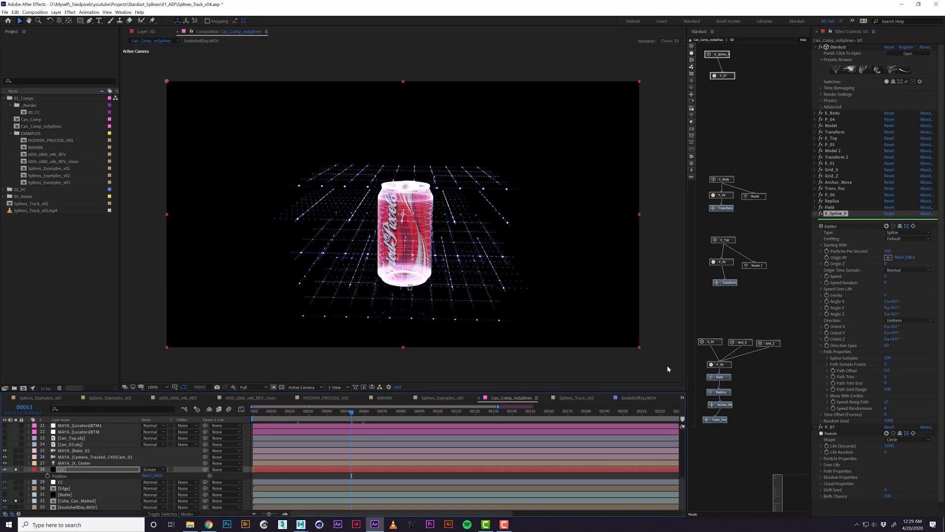
drag(712, 150, 781, 393)
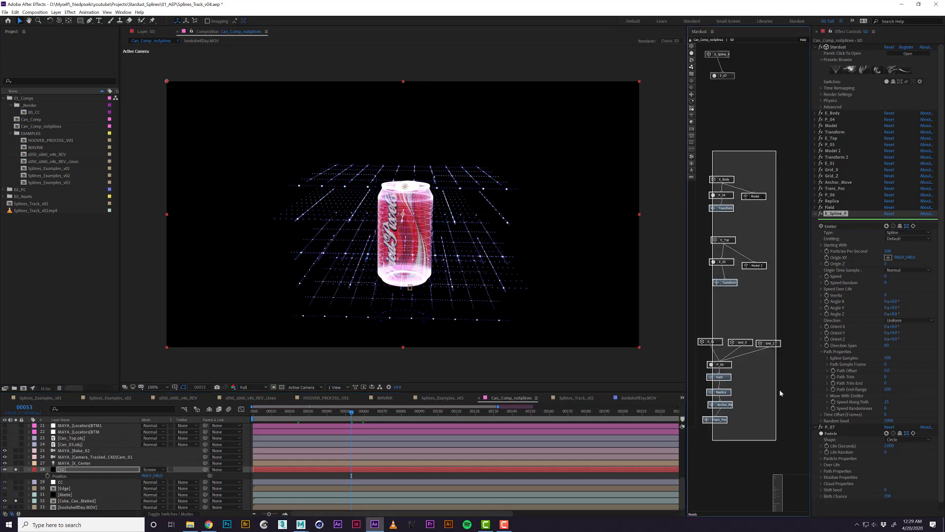
drag(739, 193, 770, 205)
click(821, 208)
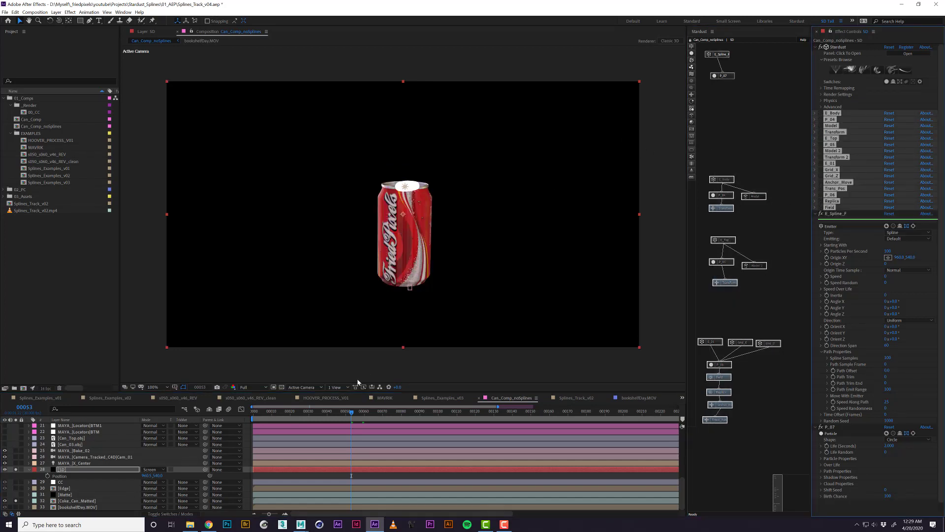
- At frame 20, set the size of the P_07 particles to 1 pixel
click(291, 413)
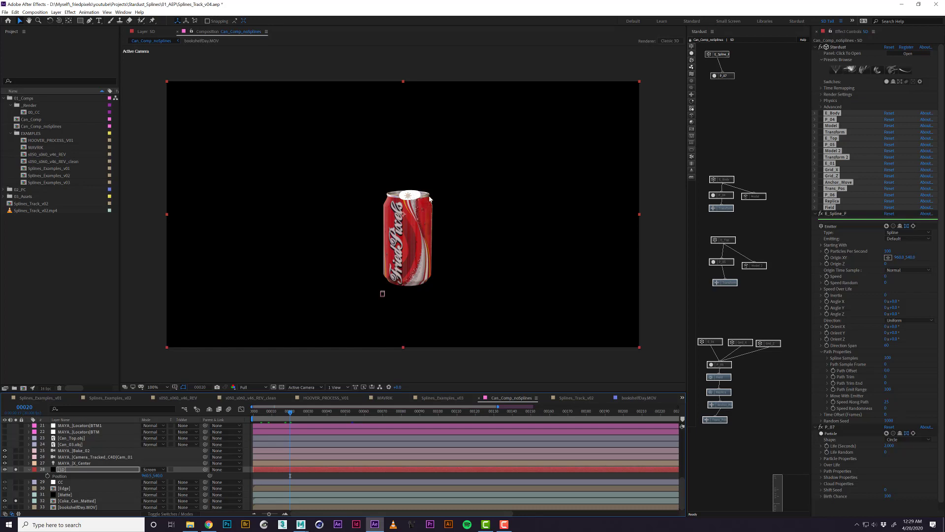
click(818, 215)
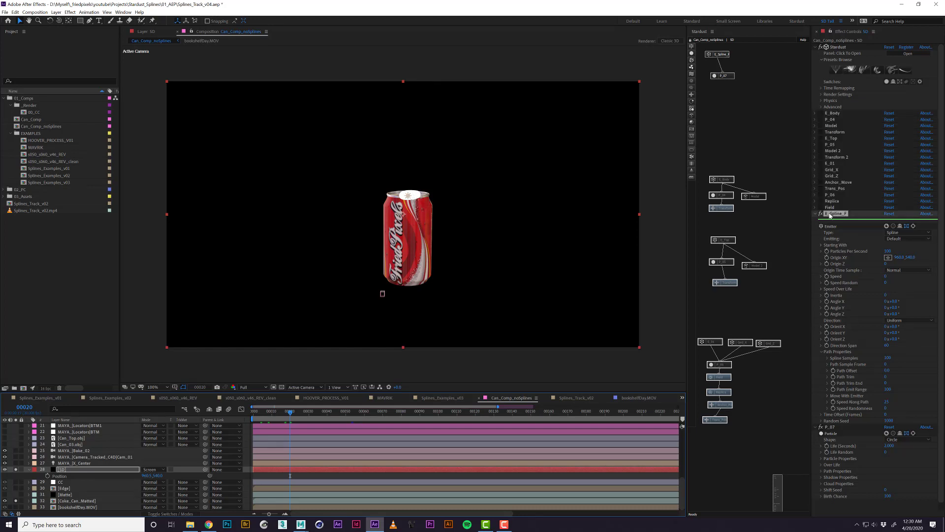
click(816, 214)
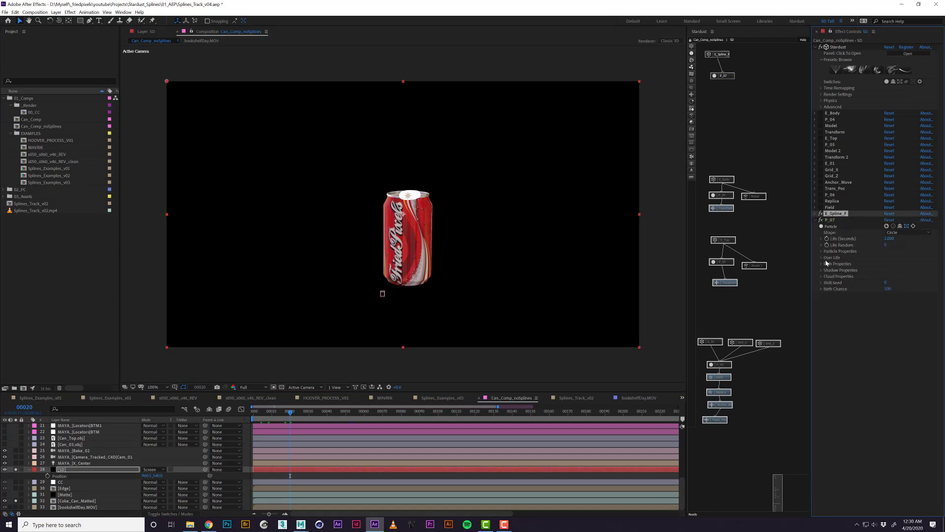
click(820, 249)
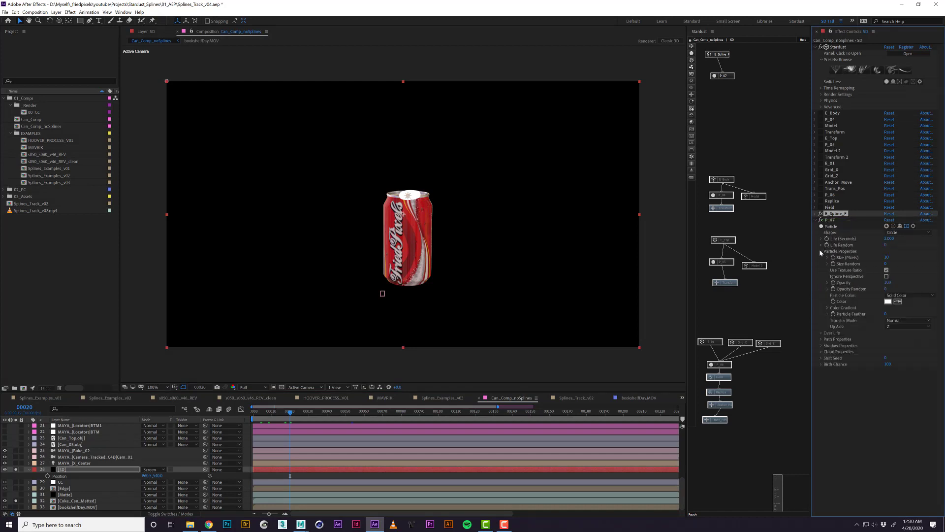
click(887, 258)
text(1)
key(Return)
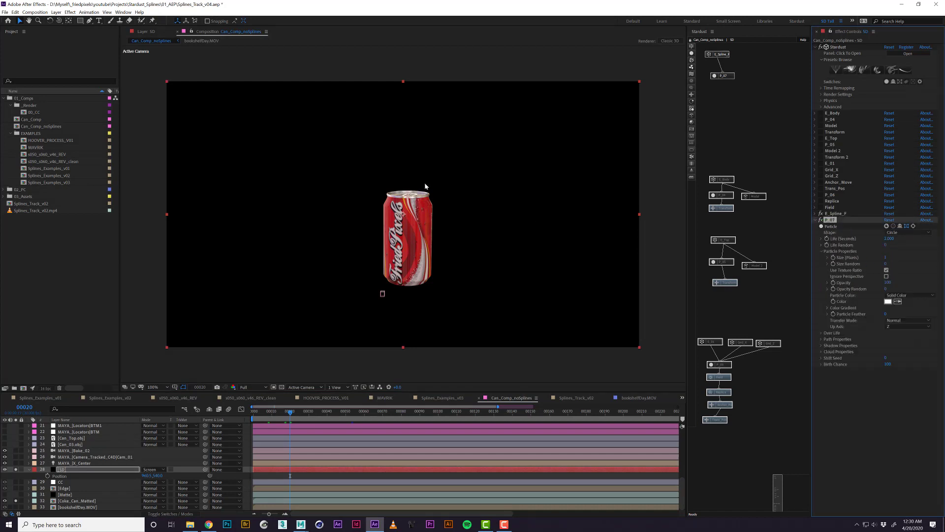
- Limit the E_Spline_F emitter's Starting With filter to light names beginning with F_
scroll(414, 179, up, 2)
drag(489, 194, 413, 245)
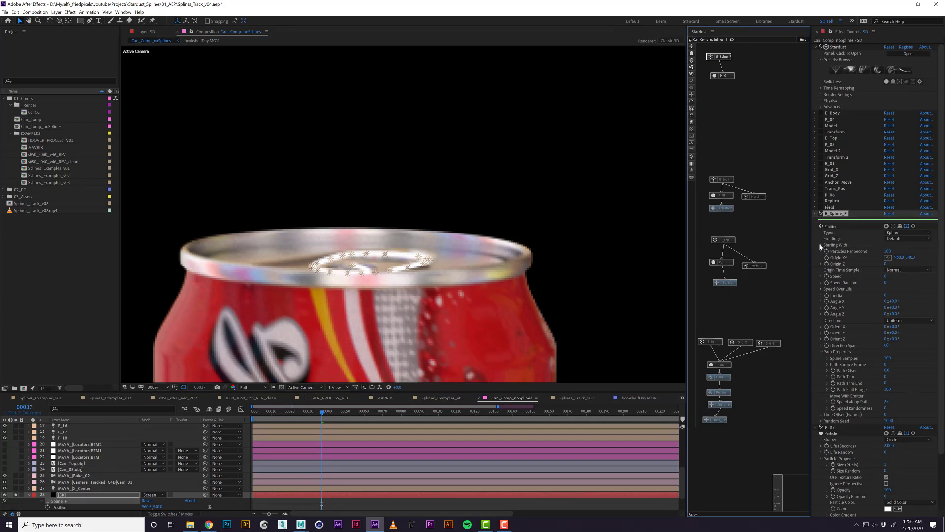
click(821, 245)
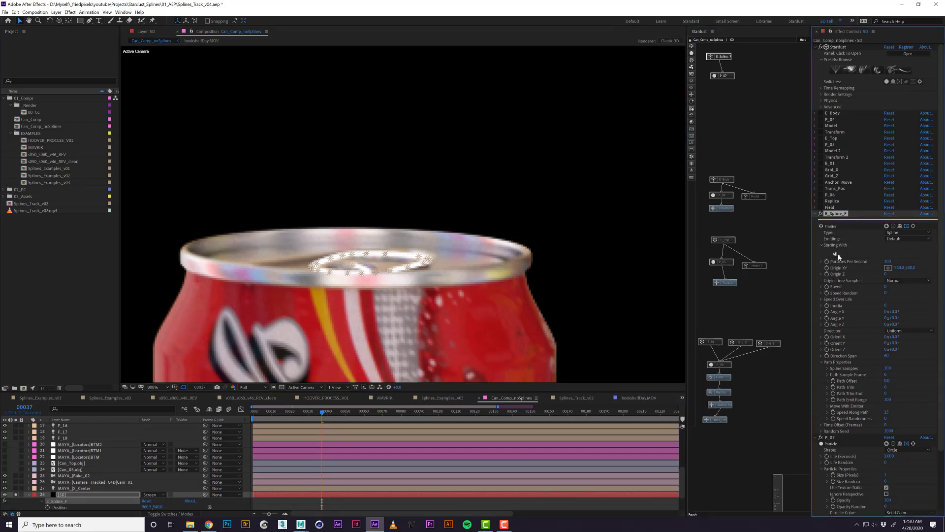
click(839, 255)
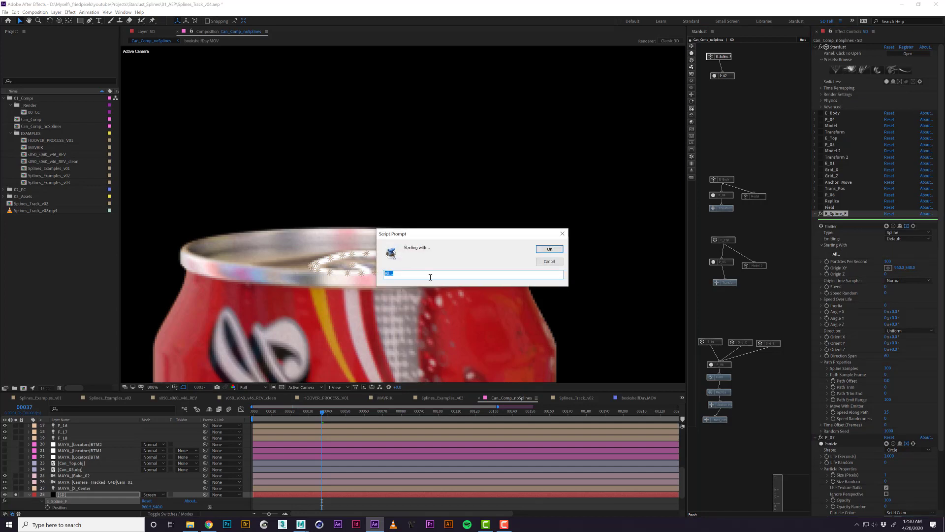
text(F_)
click(542, 250)
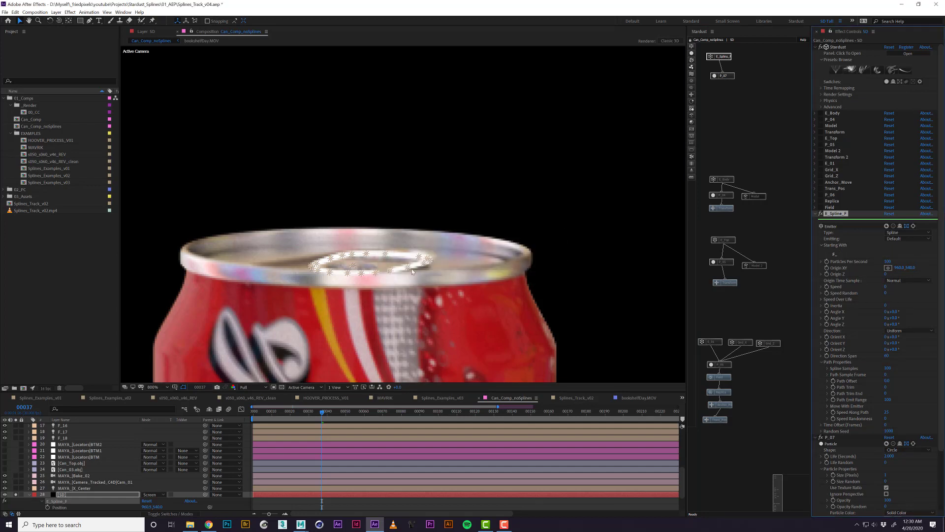
- Paste a copy of the F_18 light above F_0 in the layer stack to close the spline loop
click(376, 274)
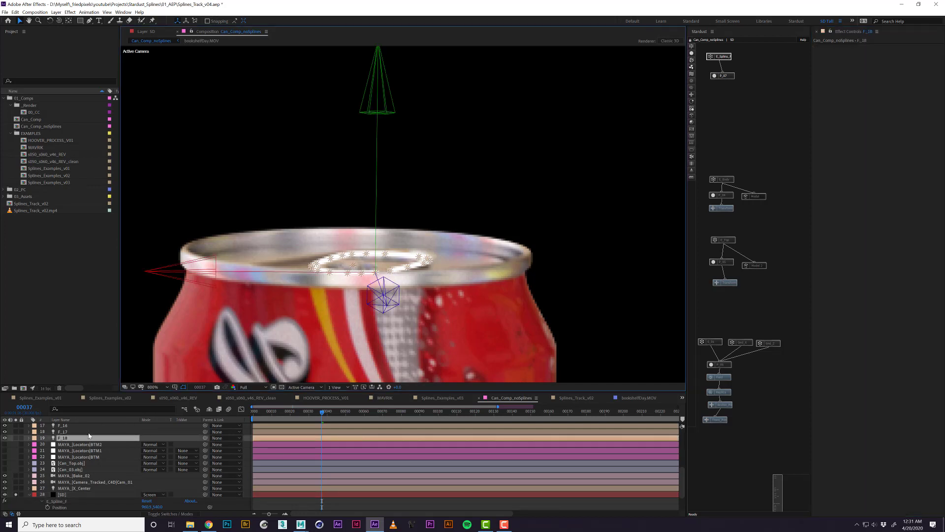
scroll(80, 450, up, 5)
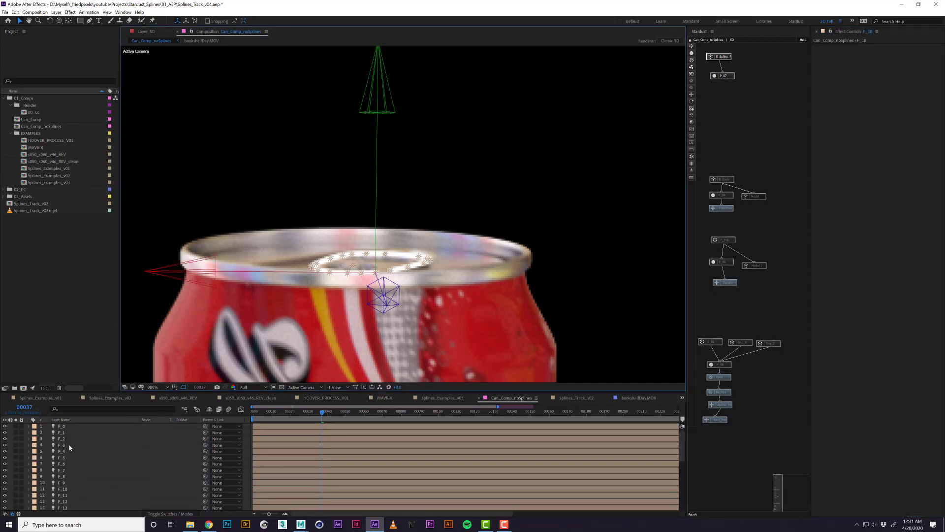
key(ctrl+v)
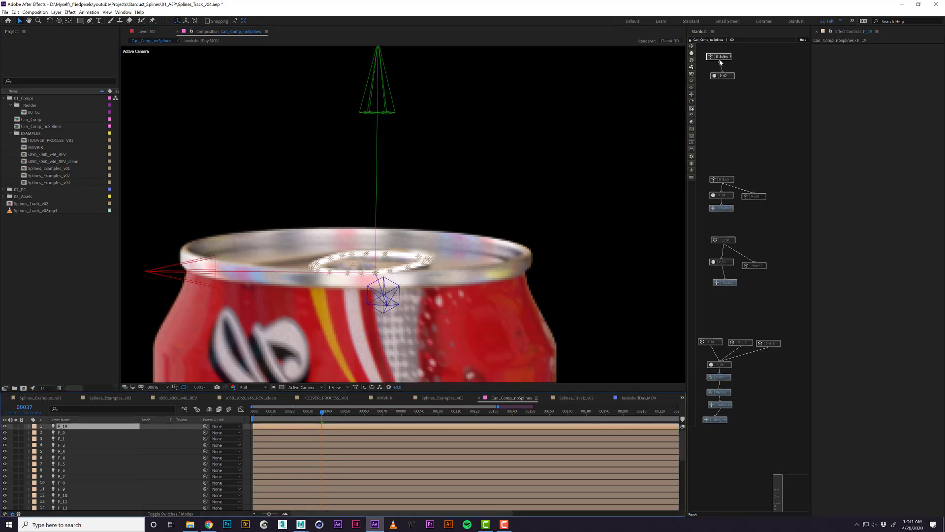
- Set the P_07 particle color mode to Random From Gradient
drag(721, 62, 724, 64)
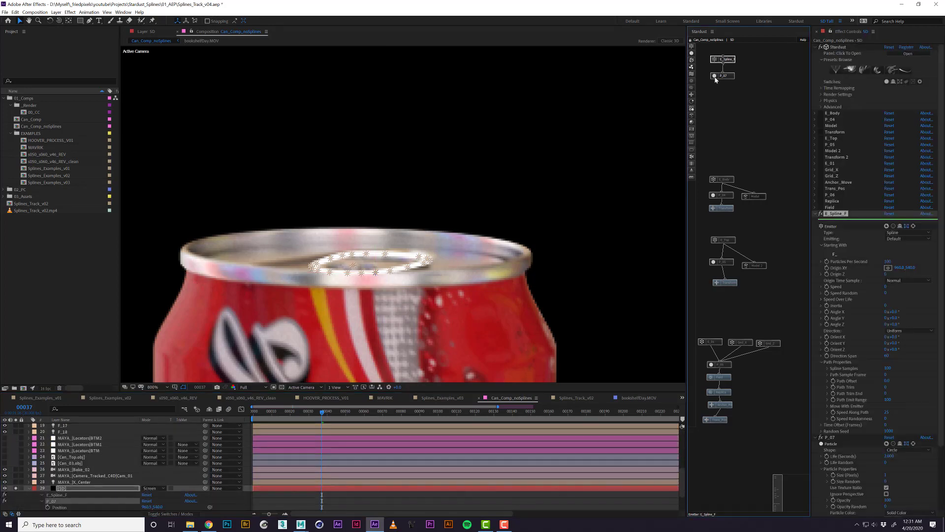
click(715, 76)
scroll(865, 460, down, 2)
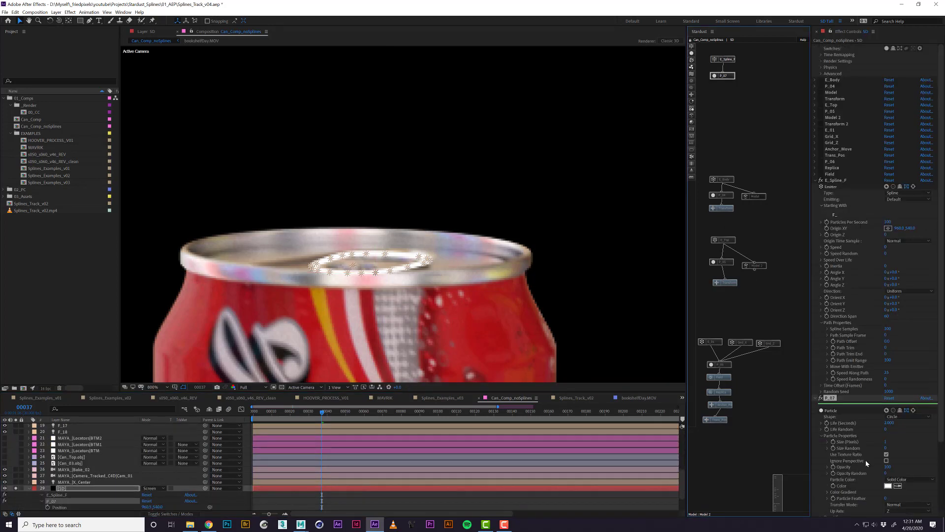
scroll(866, 460, down, 2)
click(903, 432)
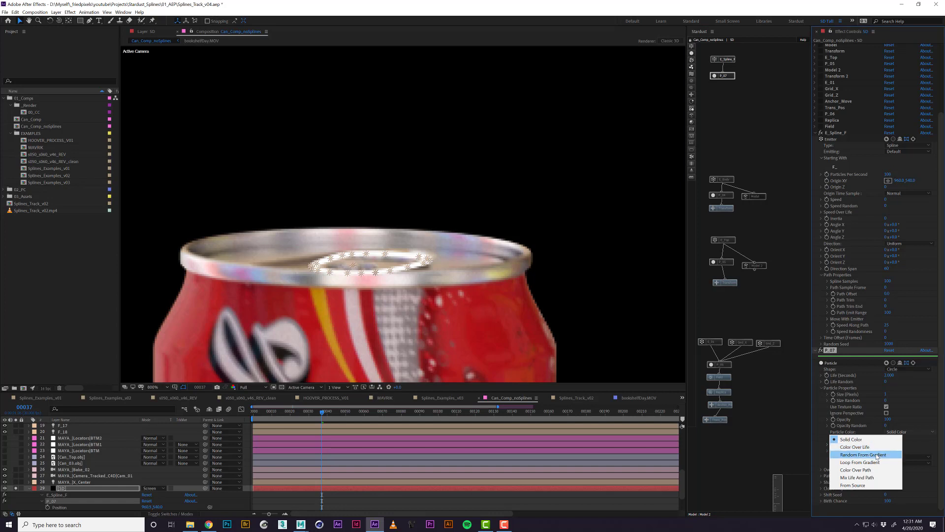
click(877, 455)
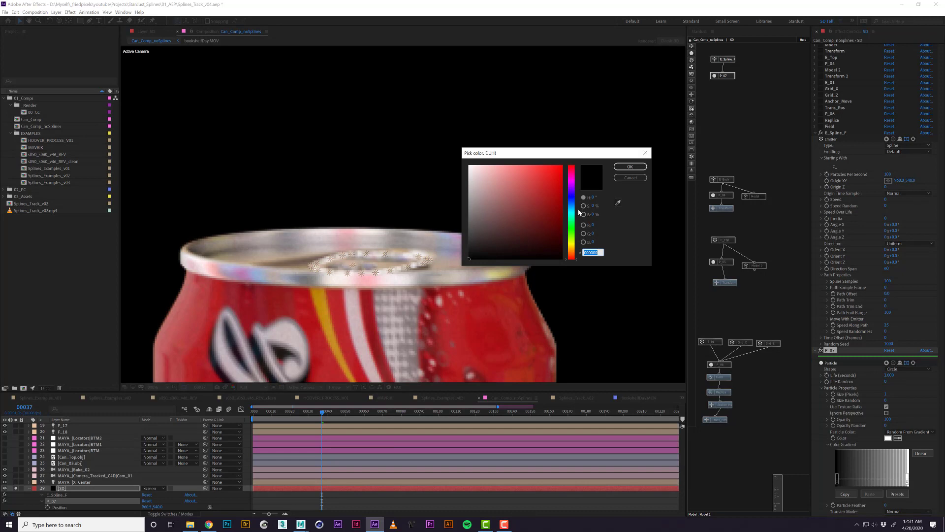
- Color the P_07 gradient's starting stop dark purple and add a blue stop about a third of the way along
click(571, 189)
click(562, 232)
click(631, 166)
click(864, 471)
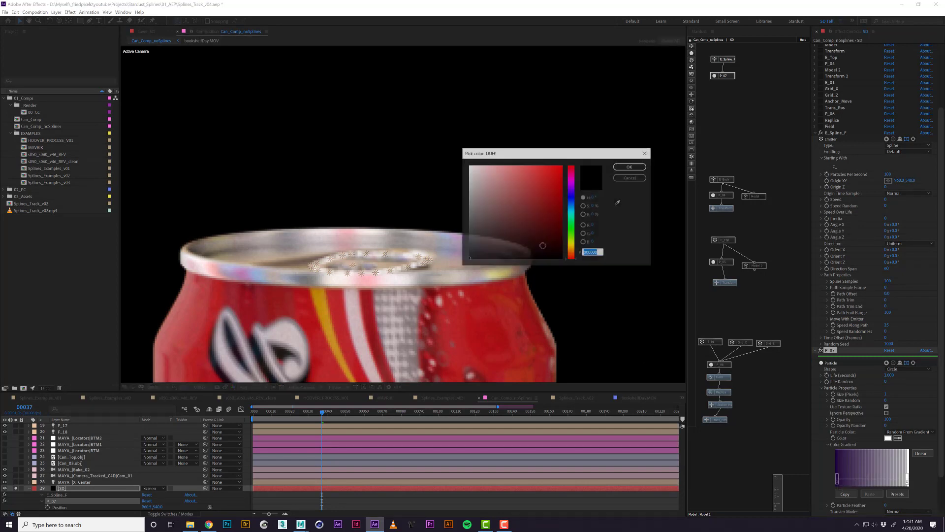
click(571, 214)
click(630, 166)
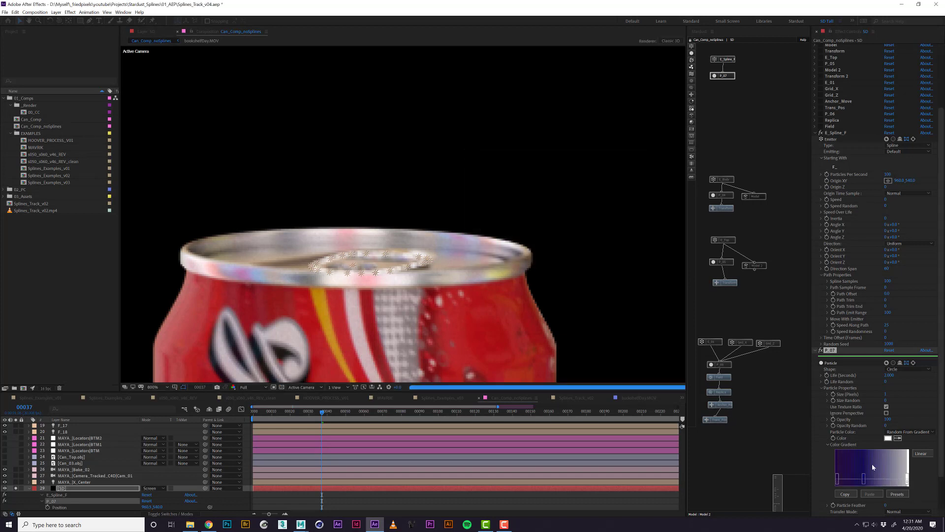
- Add a purple stop and a bright magenta stop in the last third of the P_07 color gradient
click(886, 474)
click(572, 193)
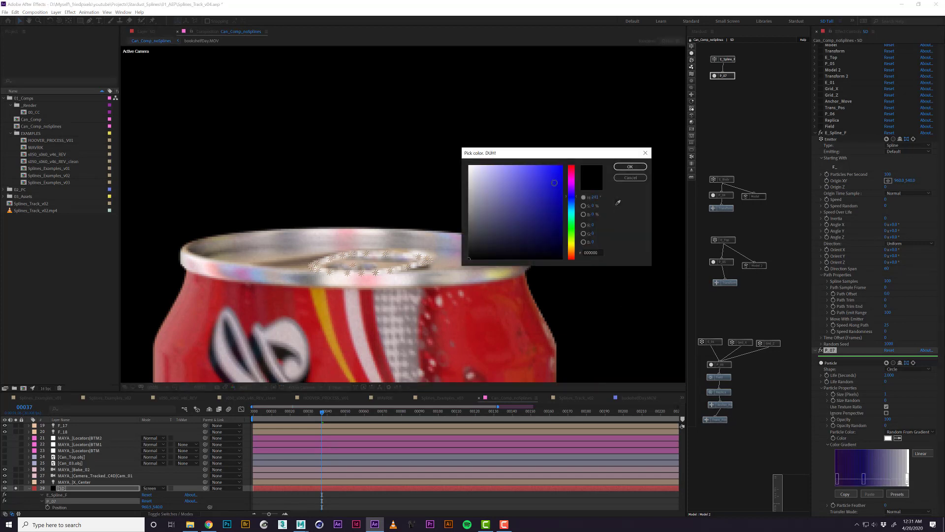
drag(575, 190, 575, 189)
click(629, 167)
click(897, 473)
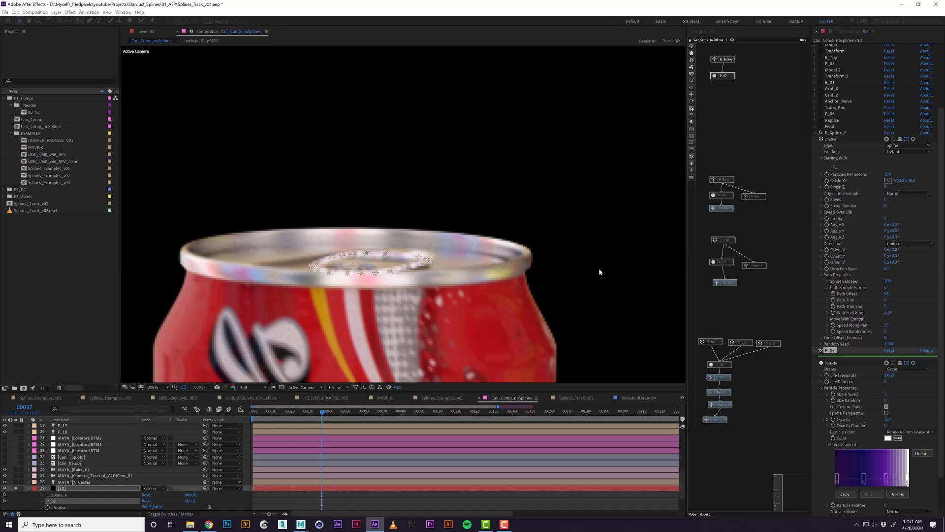
click(571, 181)
click(560, 167)
click(630, 166)
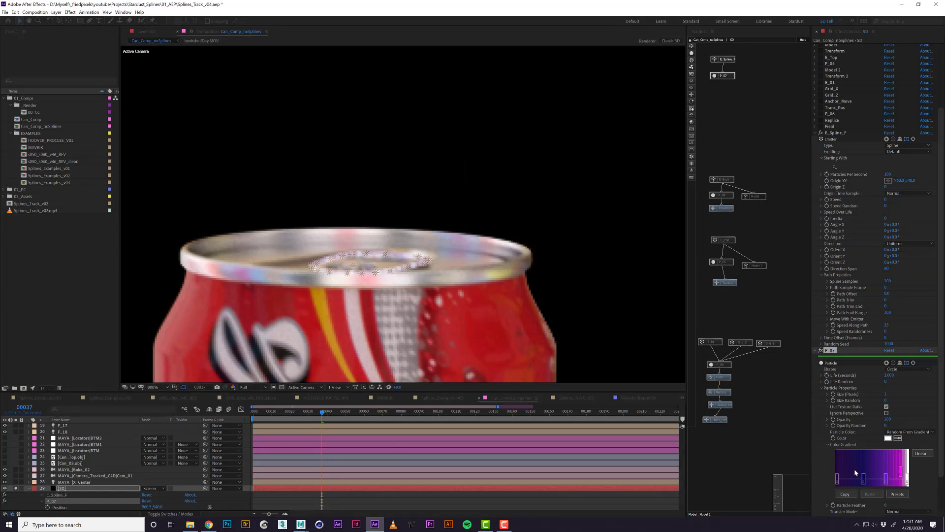
- Pick a saturated purple for a gradient stop just before the white end
click(905, 481)
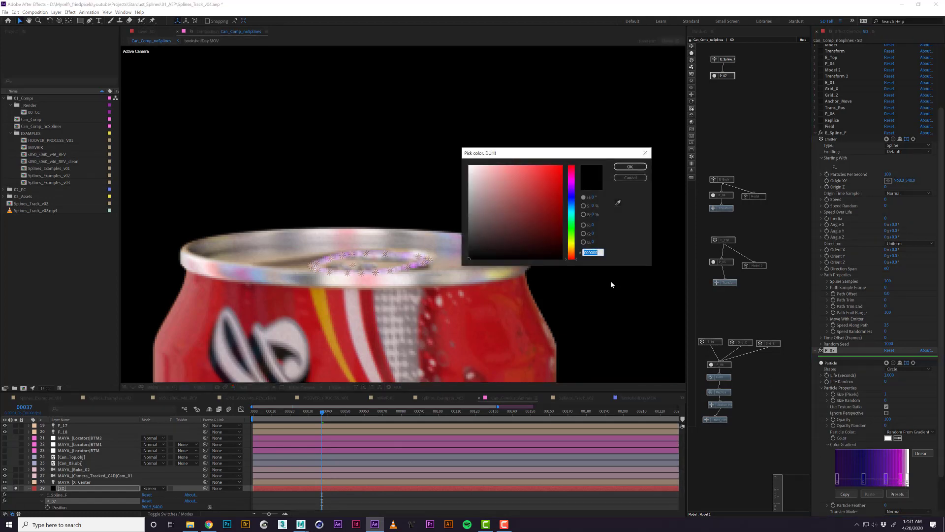
drag(574, 196, 571, 181)
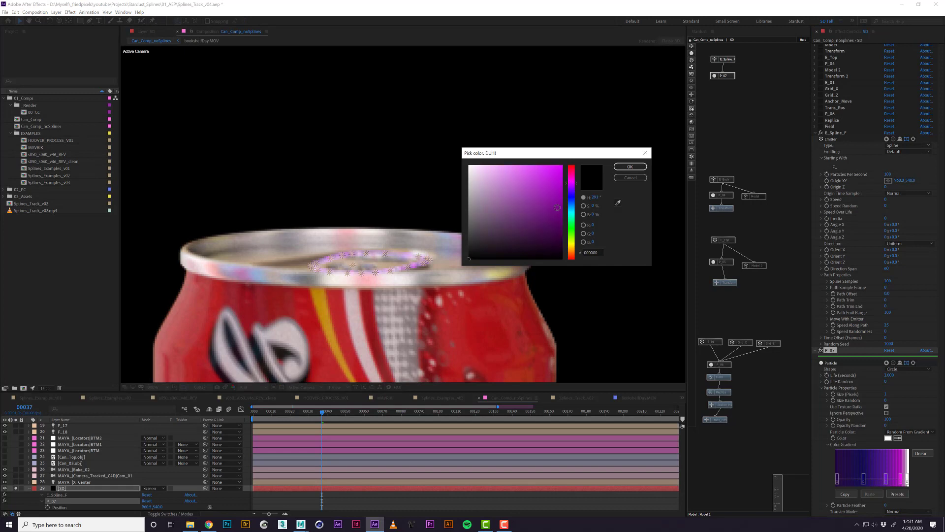
click(563, 209)
key(Return)
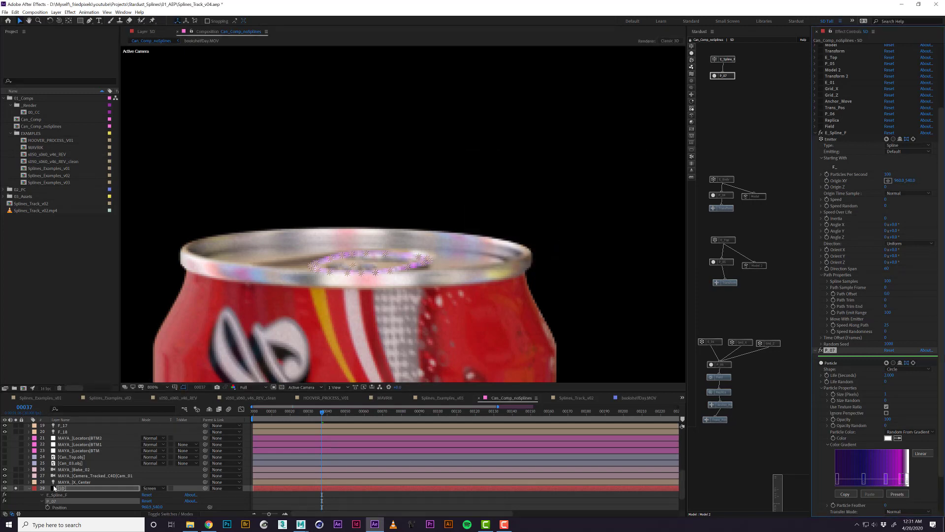
- Turn off solo for the Coke_Can_Matted layer and preview the spline animation on its own
scroll(49, 491, down, 2)
click(19, 501)
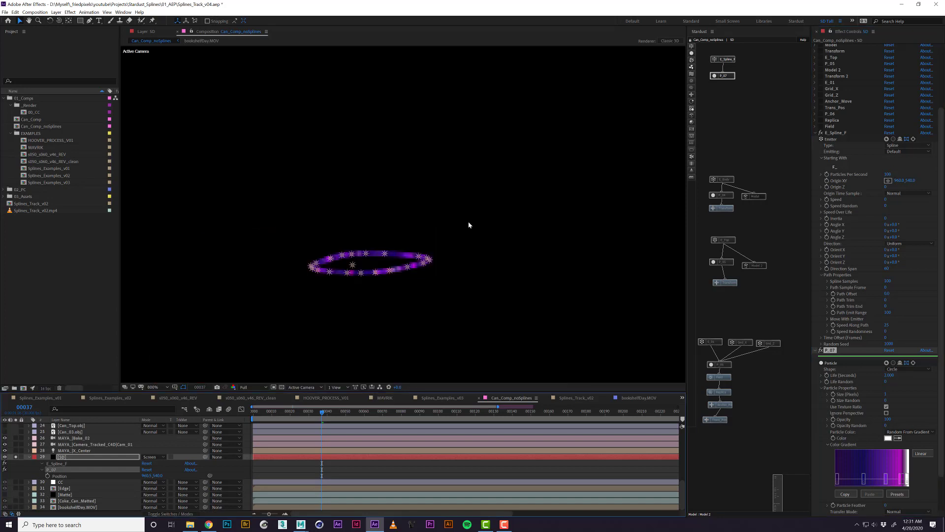
key(space)
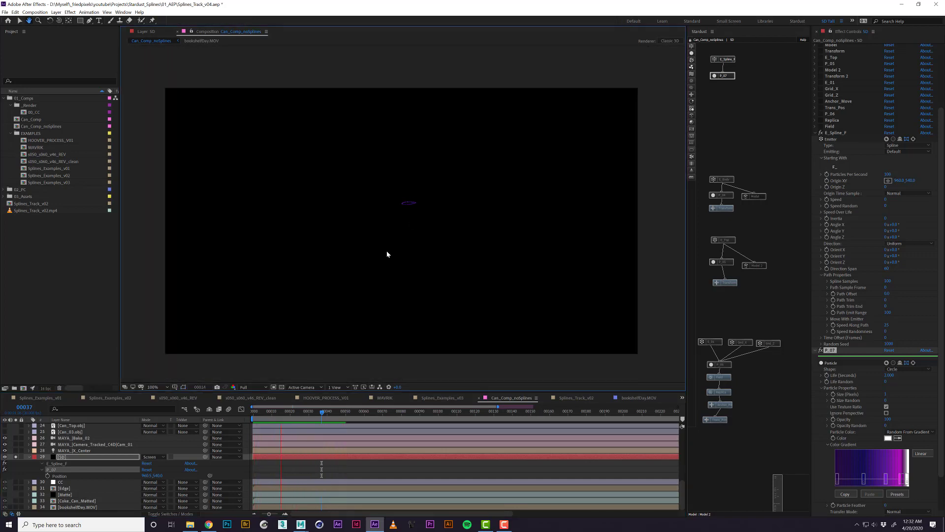
key(space)
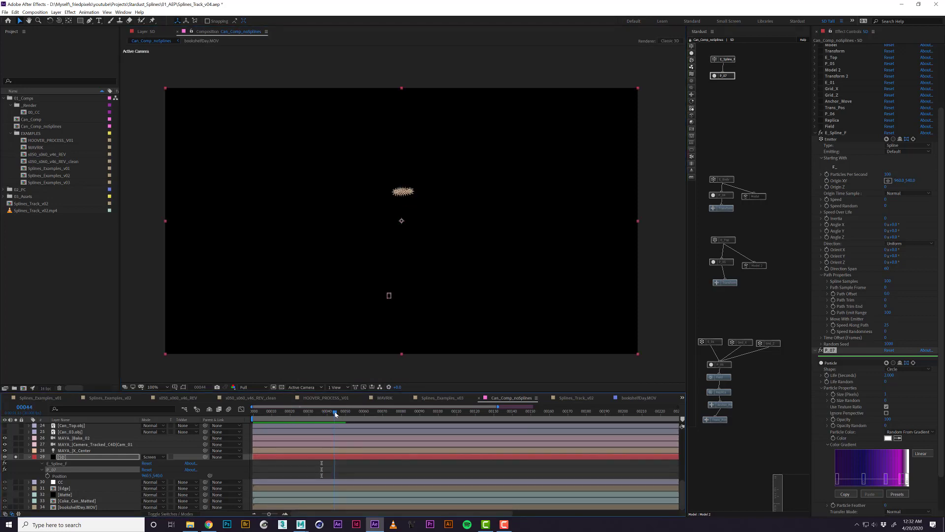
- Check the two MAYA camera layers and preview the spline animation again from frame 31
click(297, 464)
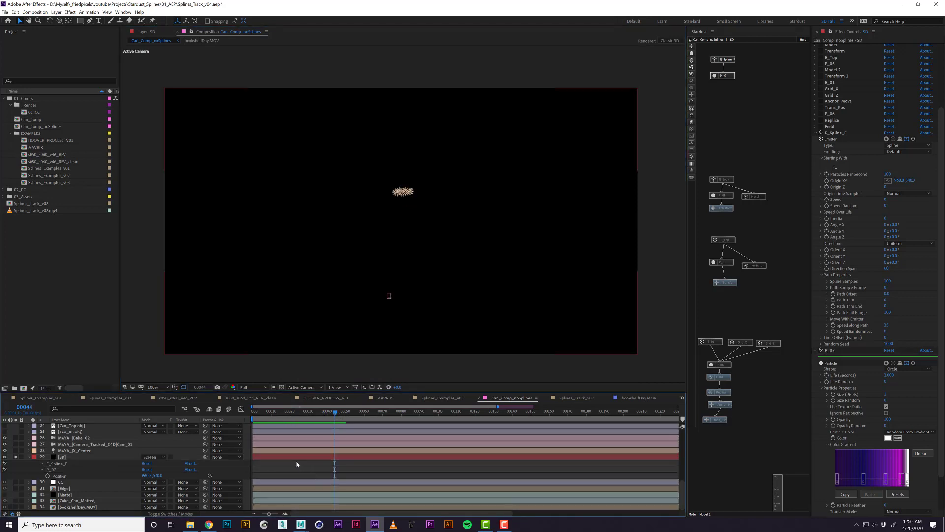
click(79, 439)
click(79, 445)
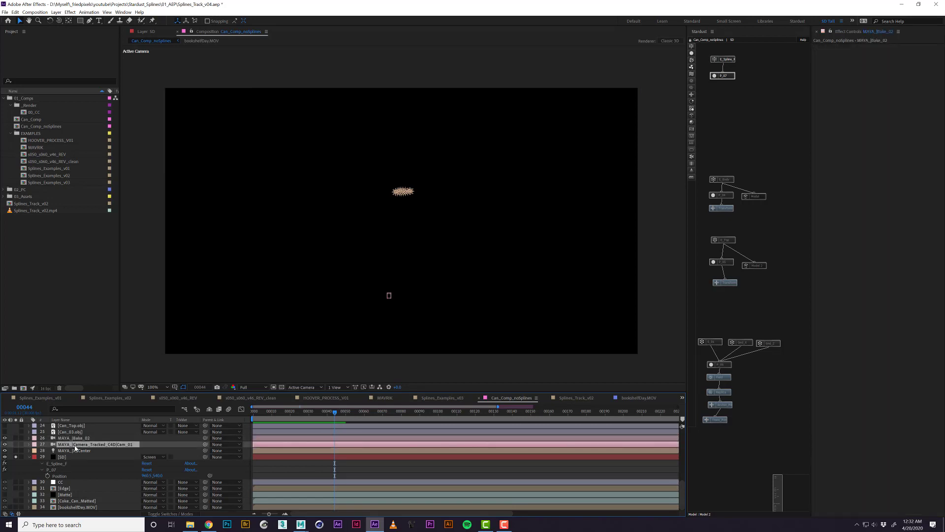
click(325, 462)
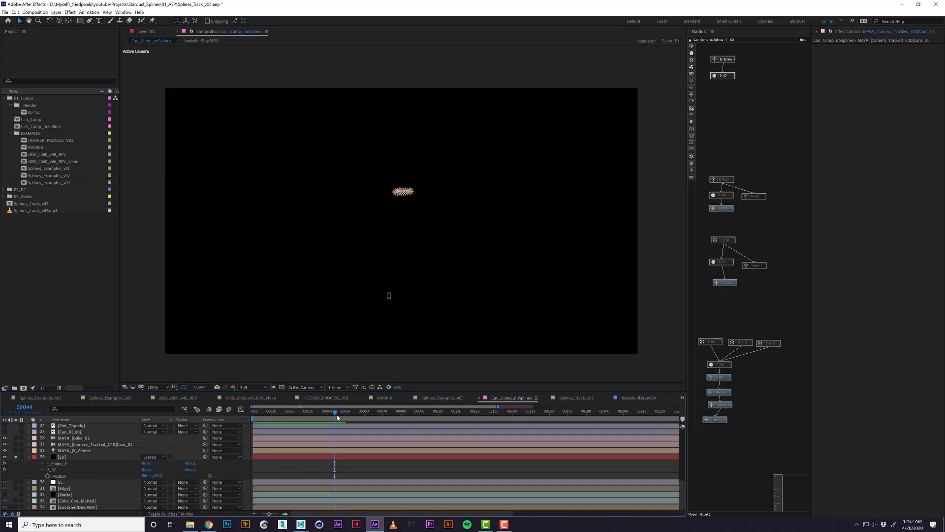
click(310, 416)
key(space)
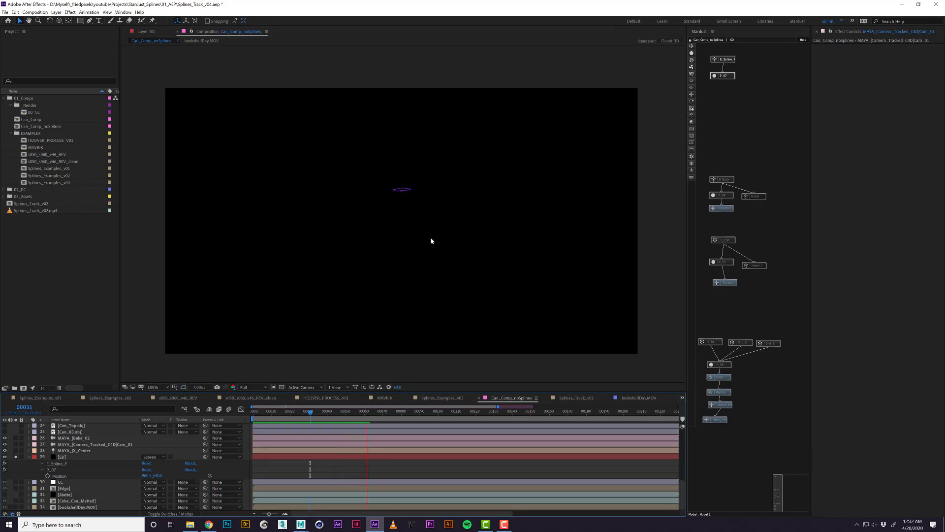
key(space)
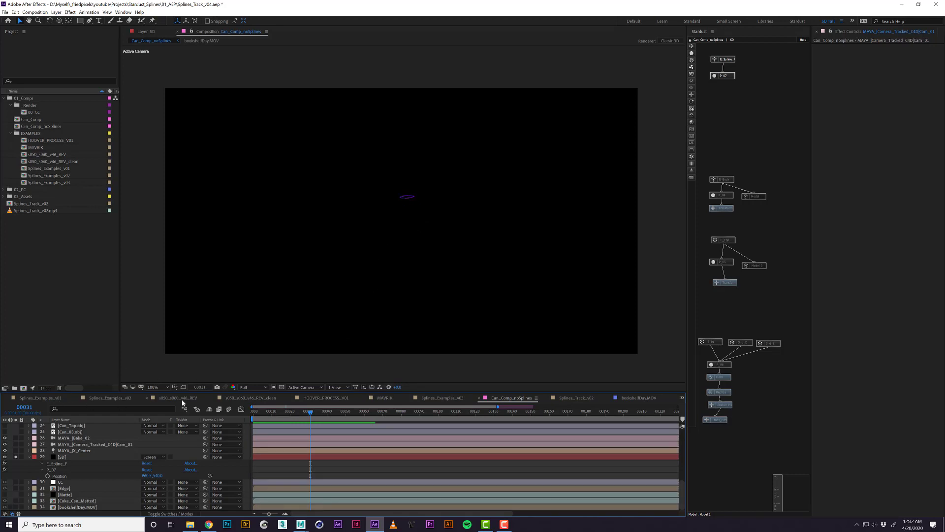
- Open the Can_Comp composition, preview its finished can splines, and scrub to frame 47
scroll(150, 401, up, 3)
click(122, 400)
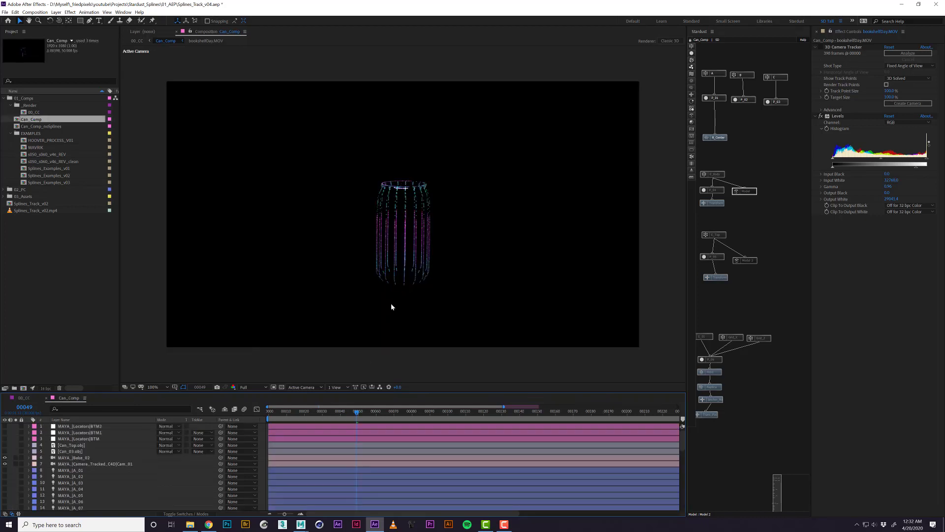
key(space)
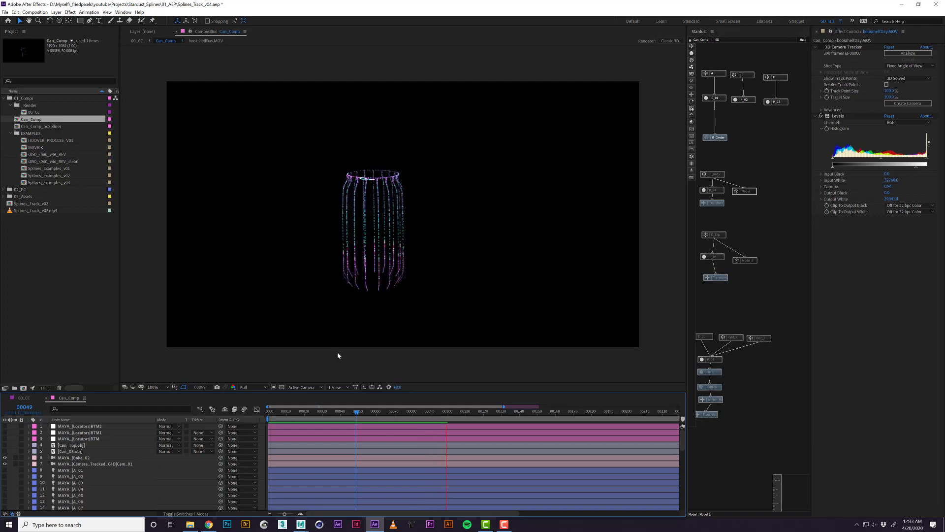
key(space)
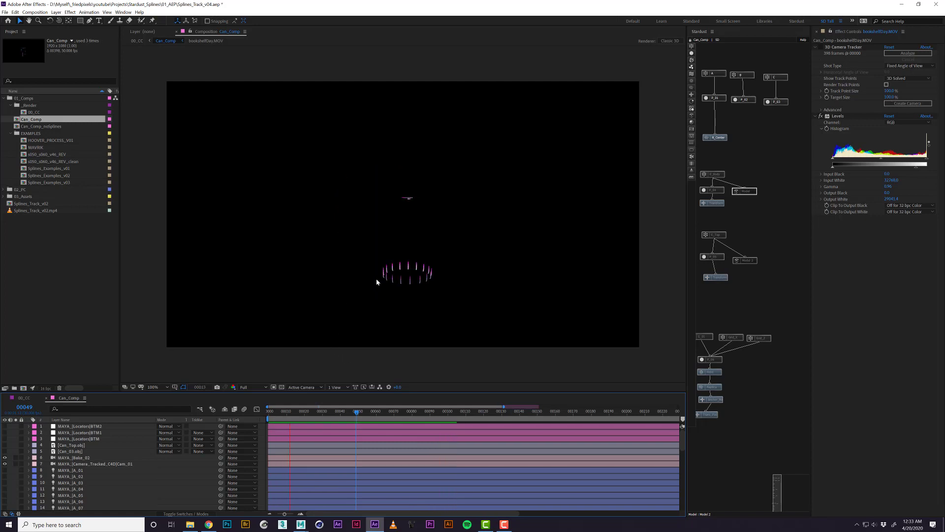
click(401, 278)
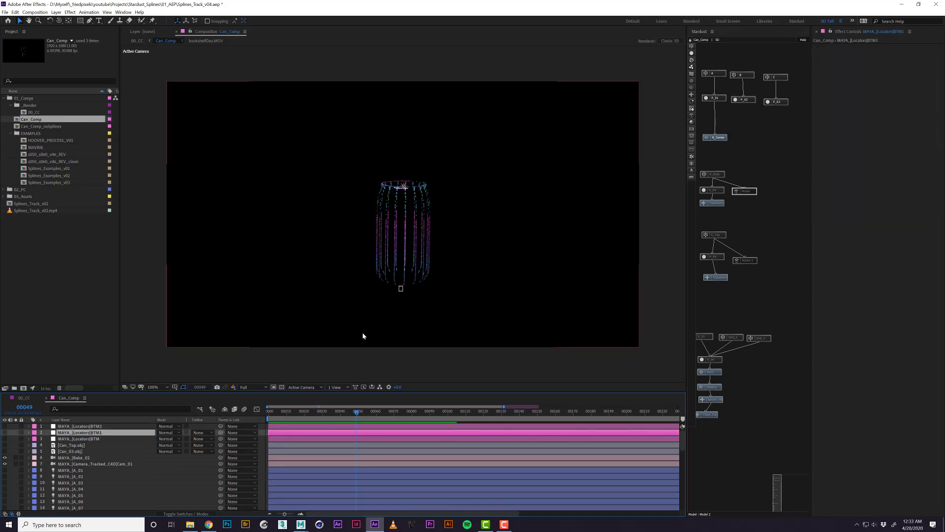
drag(348, 413, 353, 419)
- Switch to Maya to view the F locators, return to After Effects, and select the first MAYA A-series light in Can_Comp
mouse_move(301, 525)
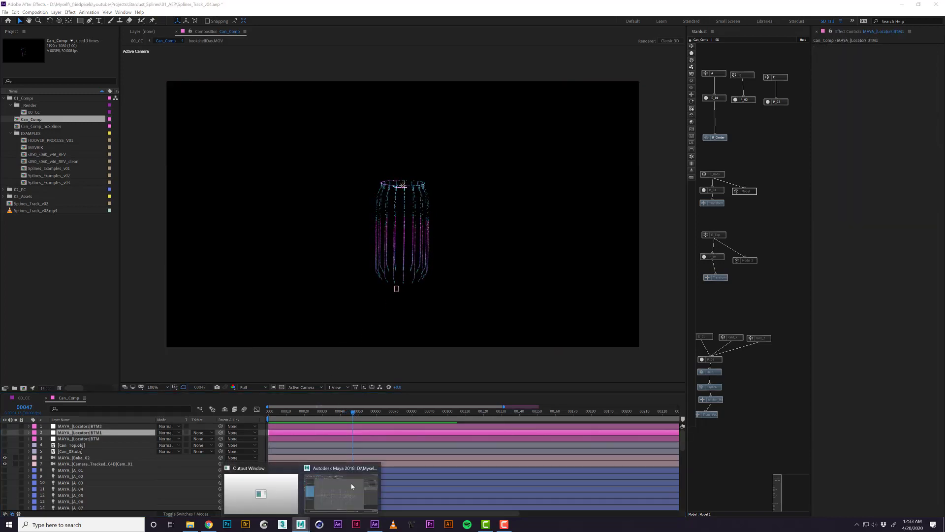
click(351, 486)
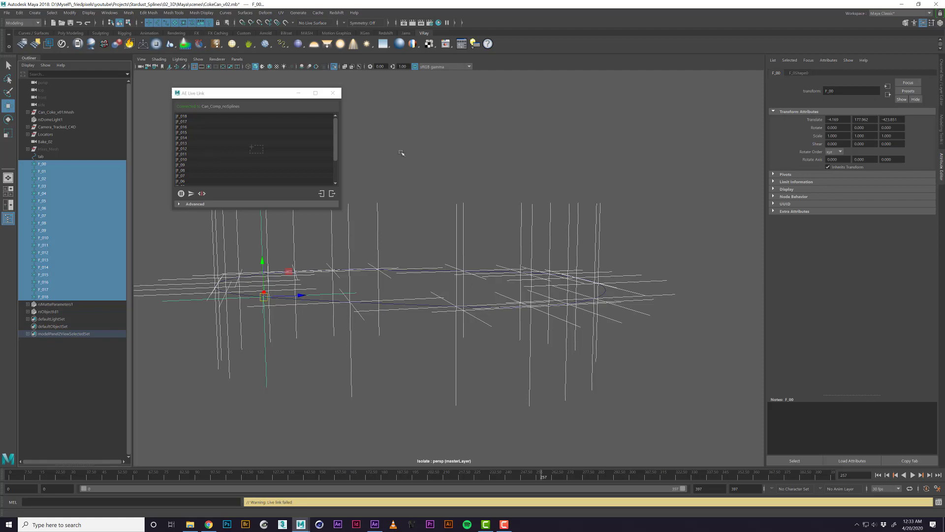
click(902, 3)
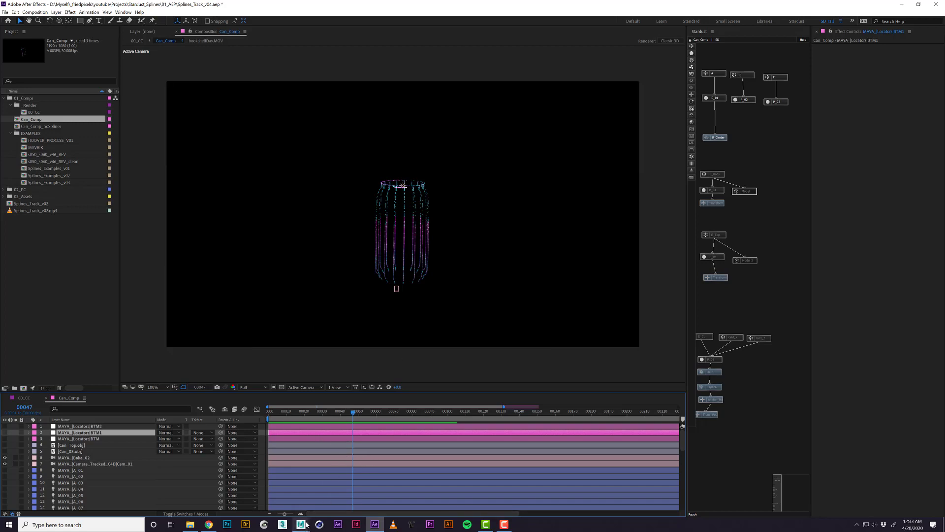
click(139, 472)
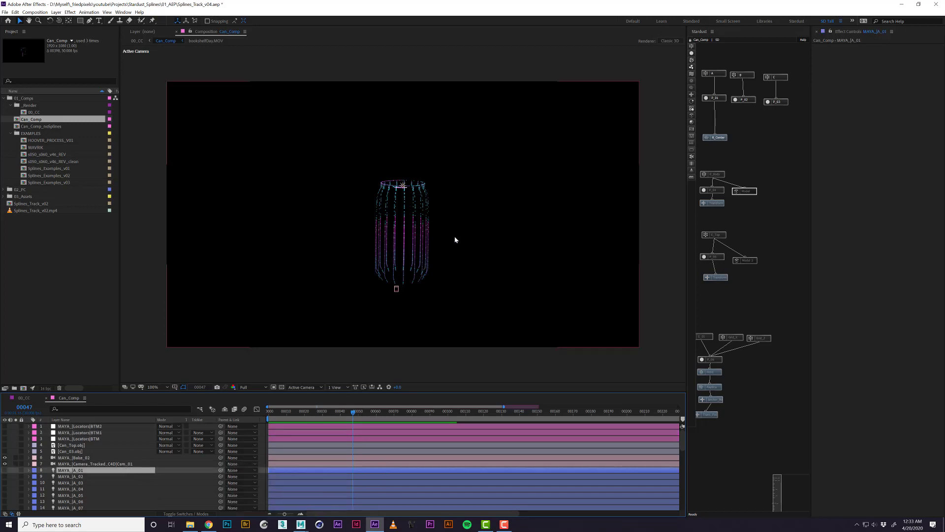
- In the clipping render settings of Can_Comp's Stardust effect, set Max Distance to 45000 and Max Fade to 64000
click(713, 73)
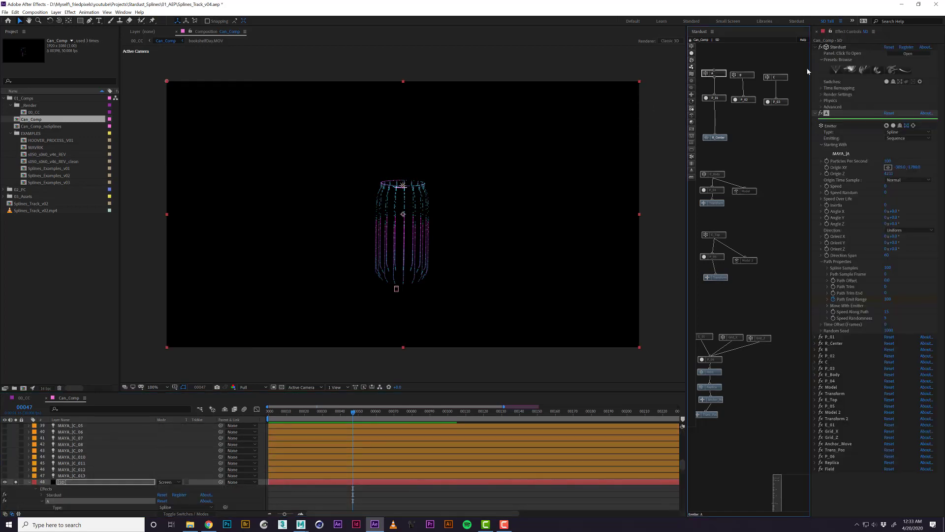
click(822, 100)
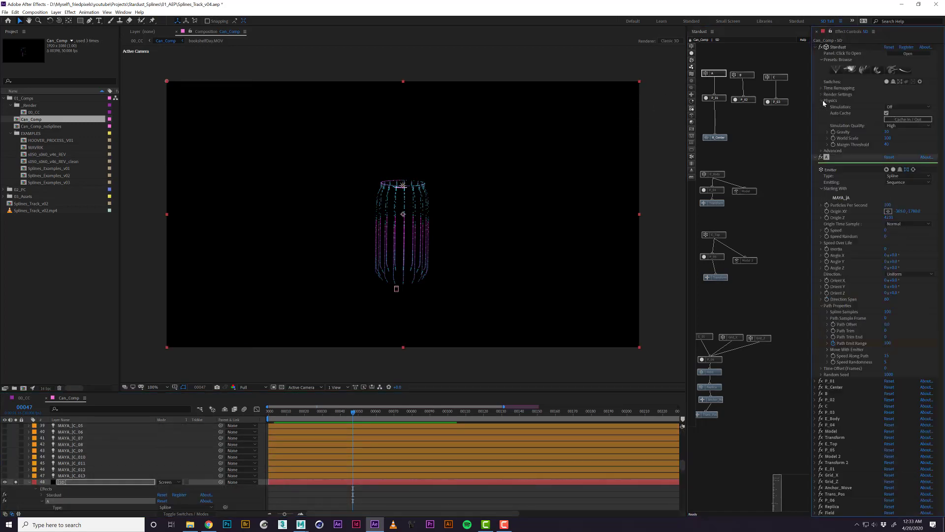
click(822, 94)
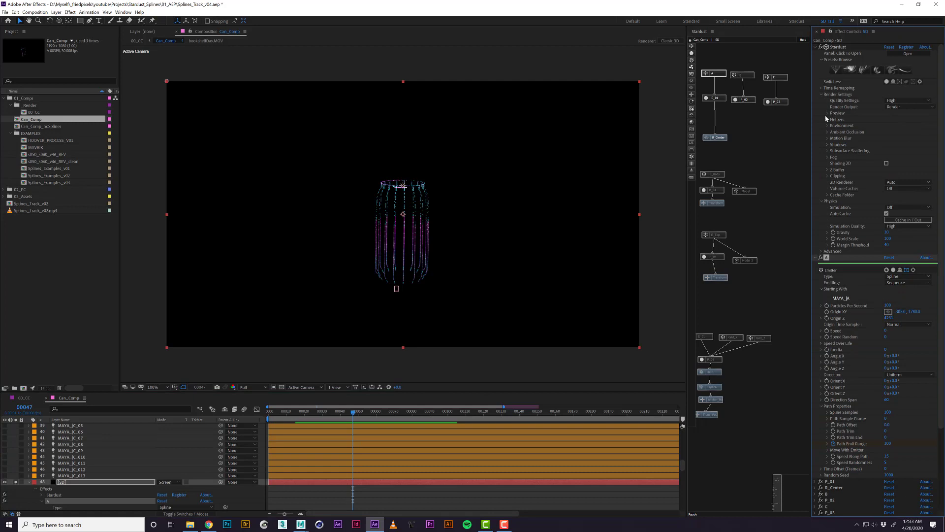
click(828, 176)
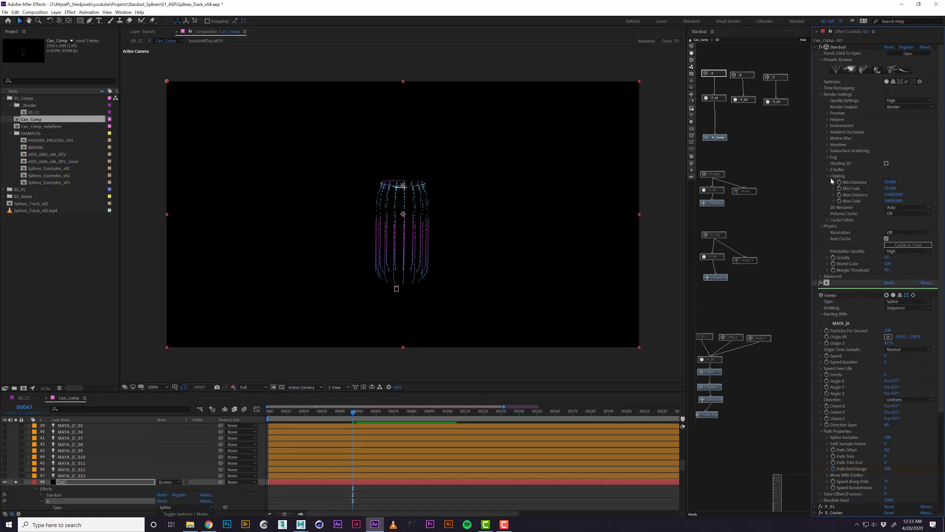
click(894, 195)
text(45000)
click(893, 202)
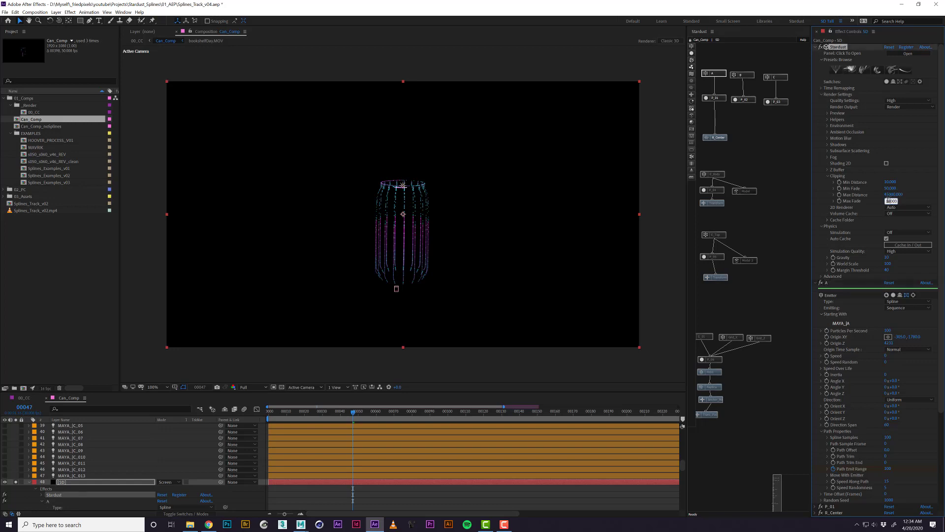
text(64)
key(Return)
key(ctrl+s)
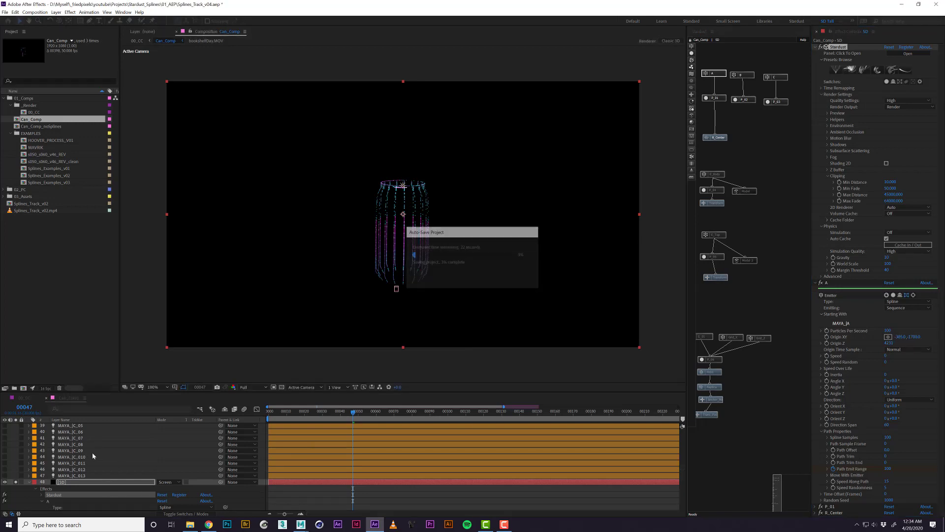
- Open the Can_Comp_noSplines composition and reveal the Position property of the second light in its F series
scroll(123, 443, up, 8)
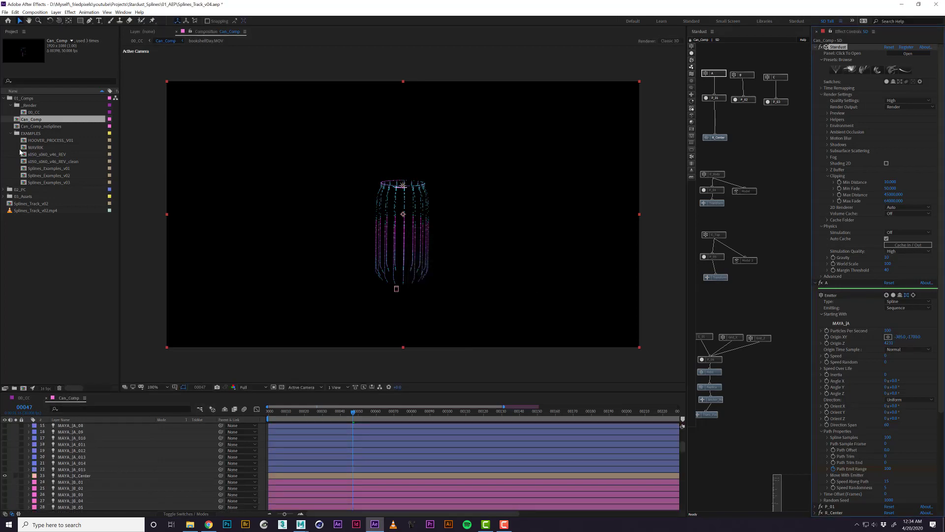
click(53, 127)
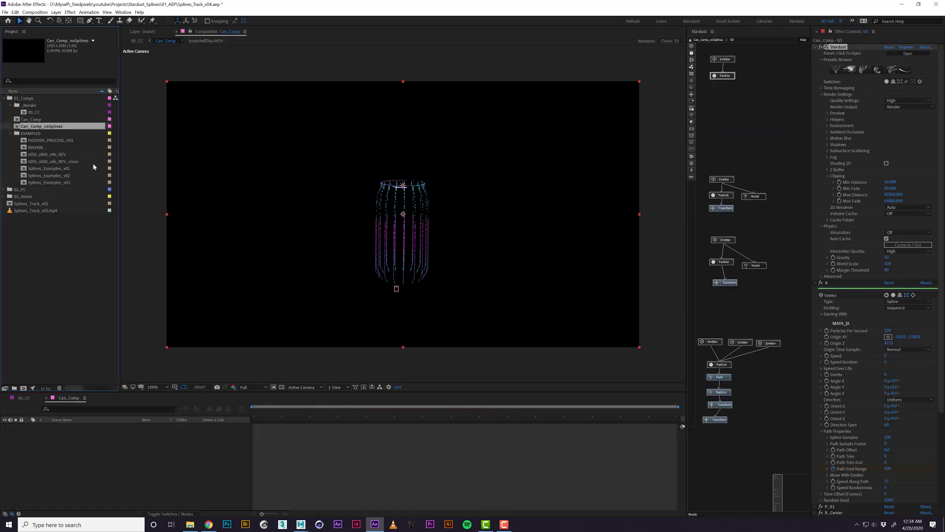
click(94, 432)
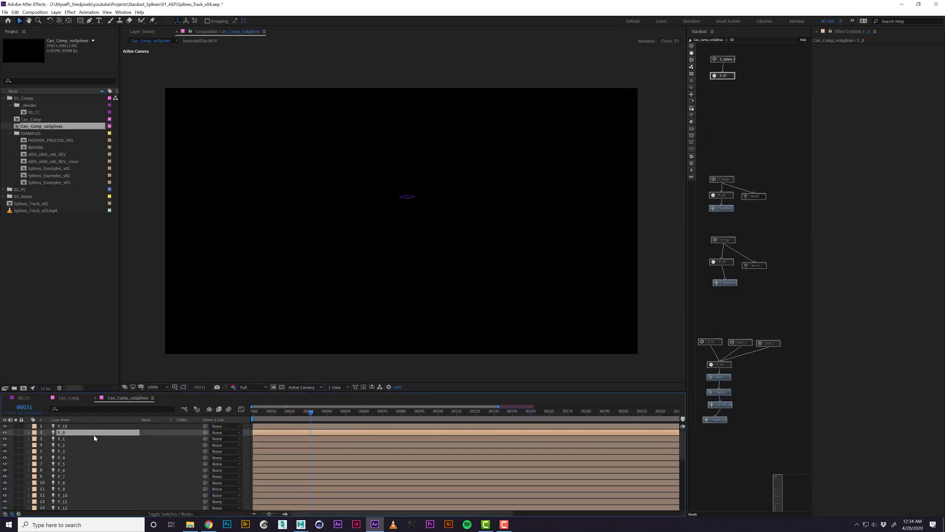
key(p)
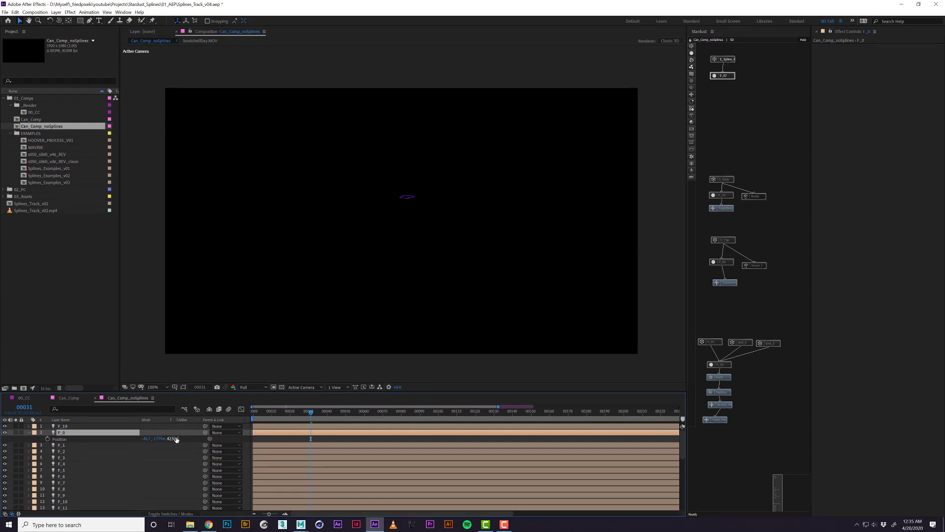
- Select the Trans_Pos transform node in the Stardust graph and set its Anchor Z to 15000
click(708, 422)
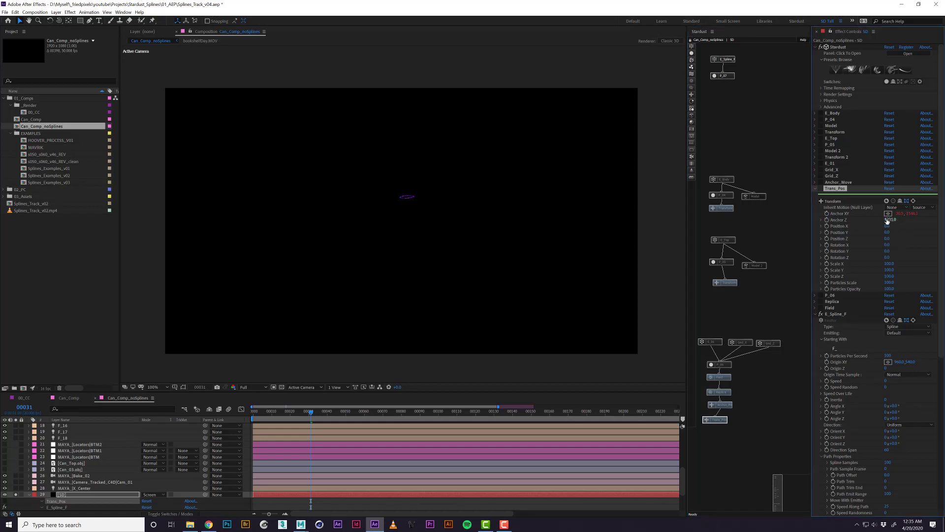
drag(888, 220, 942, 220)
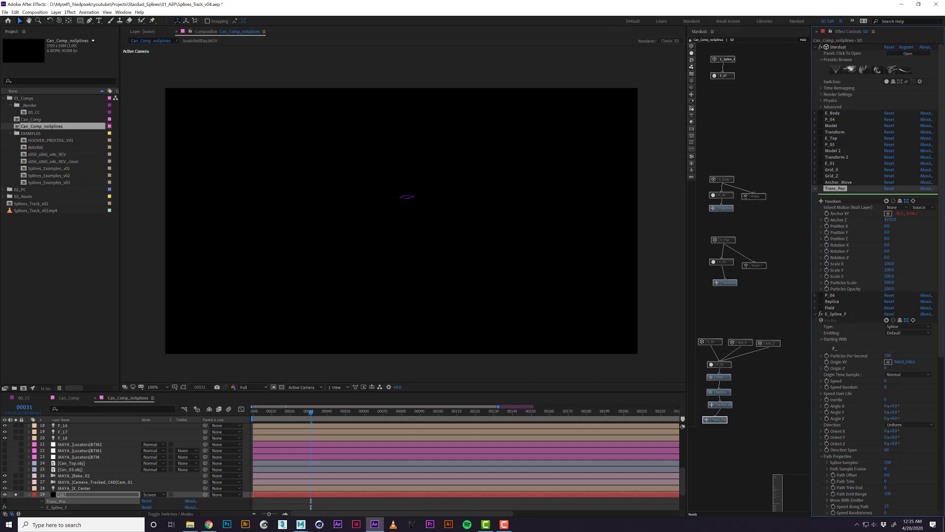
click(890, 221)
text(15000)
key(Return)
- Try an Anchor Z of 50000 on the Trans_Pos transform, check its Position X and Anchor Z fields, and undo the last change
click(889, 221)
text(50000)
key(Return)
click(887, 226)
key(Return)
click(891, 220)
key(Return)
key(ctrl+z)
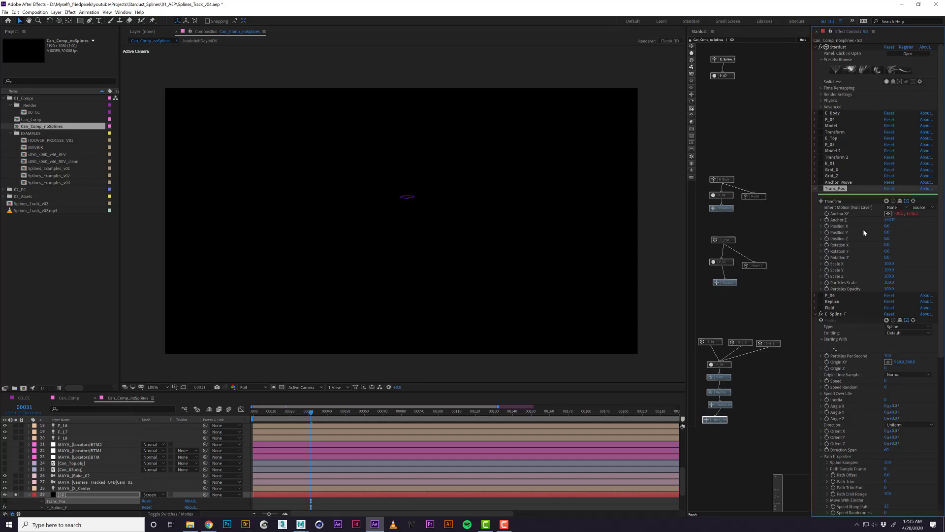